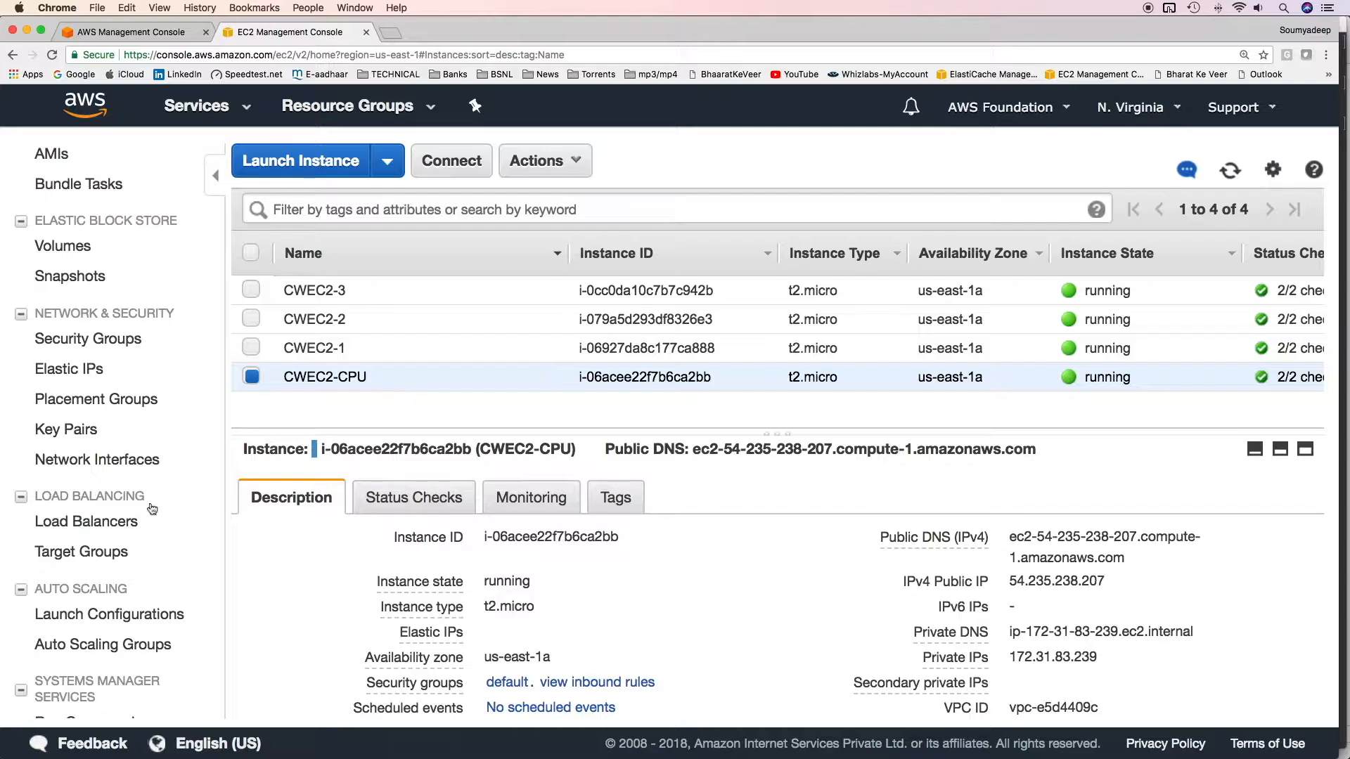
# Copy the CW-CLB load balancer's DNS name, open it in a new browser tab and reload the page
pyautogui.click(113, 521)
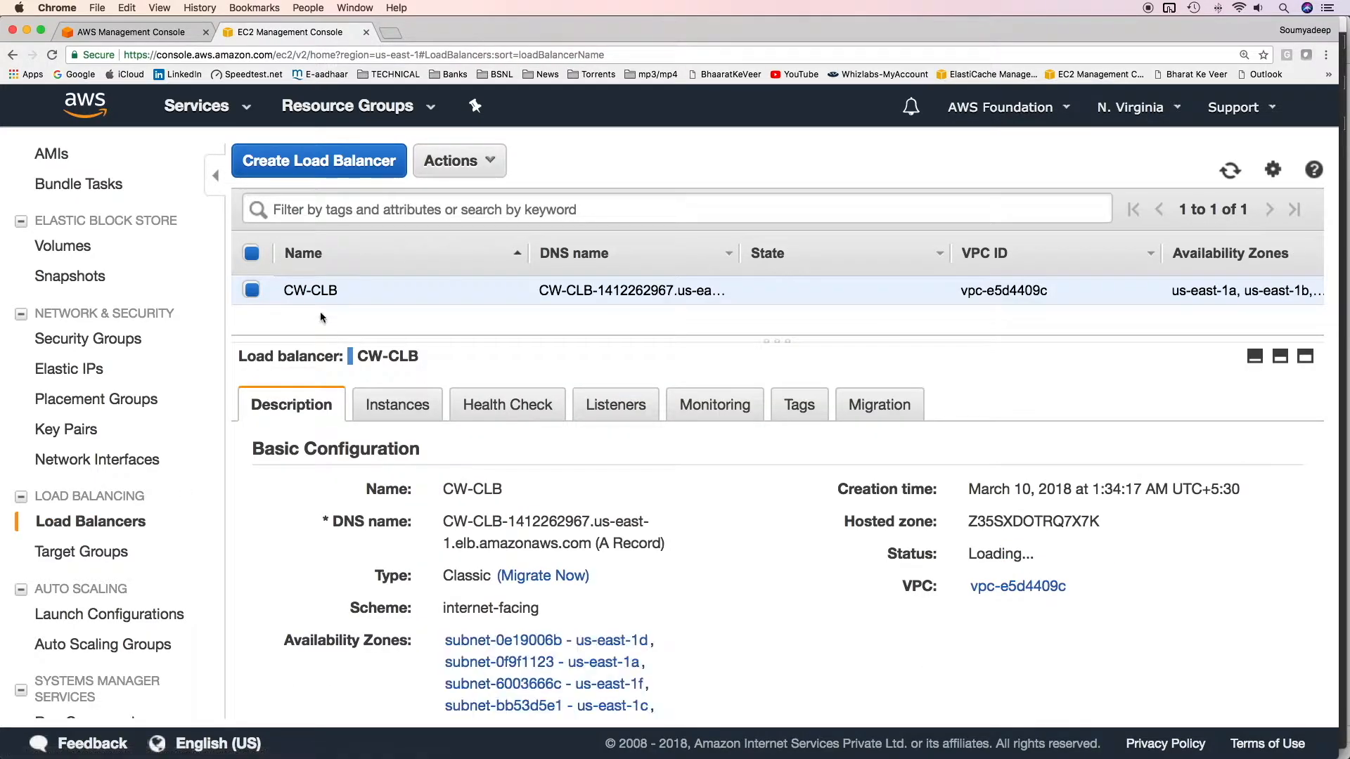
pyautogui.moveTo(447, 522); pyautogui.dragTo(590, 545)
pyautogui.press('super+c')
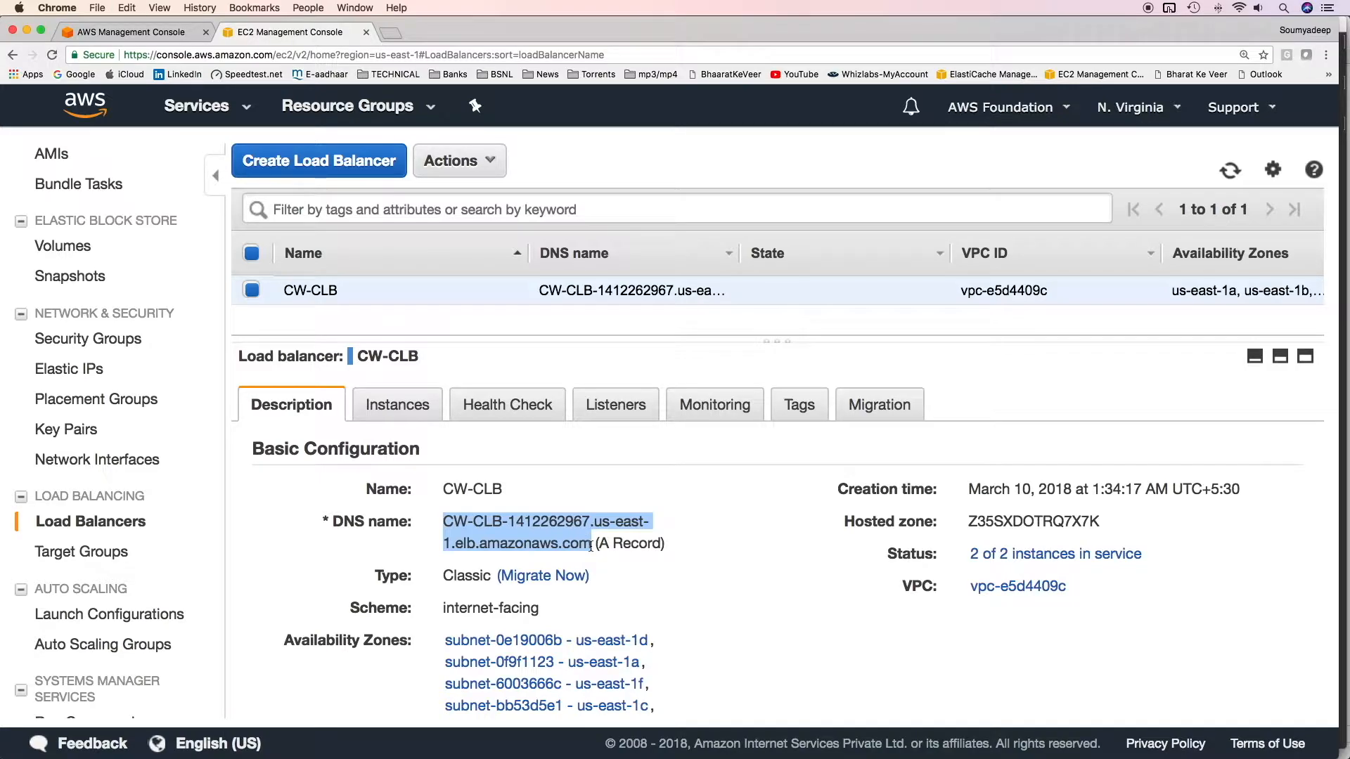
pyautogui.click(390, 32)
pyautogui.press('super+v')
pyautogui.press('Return')
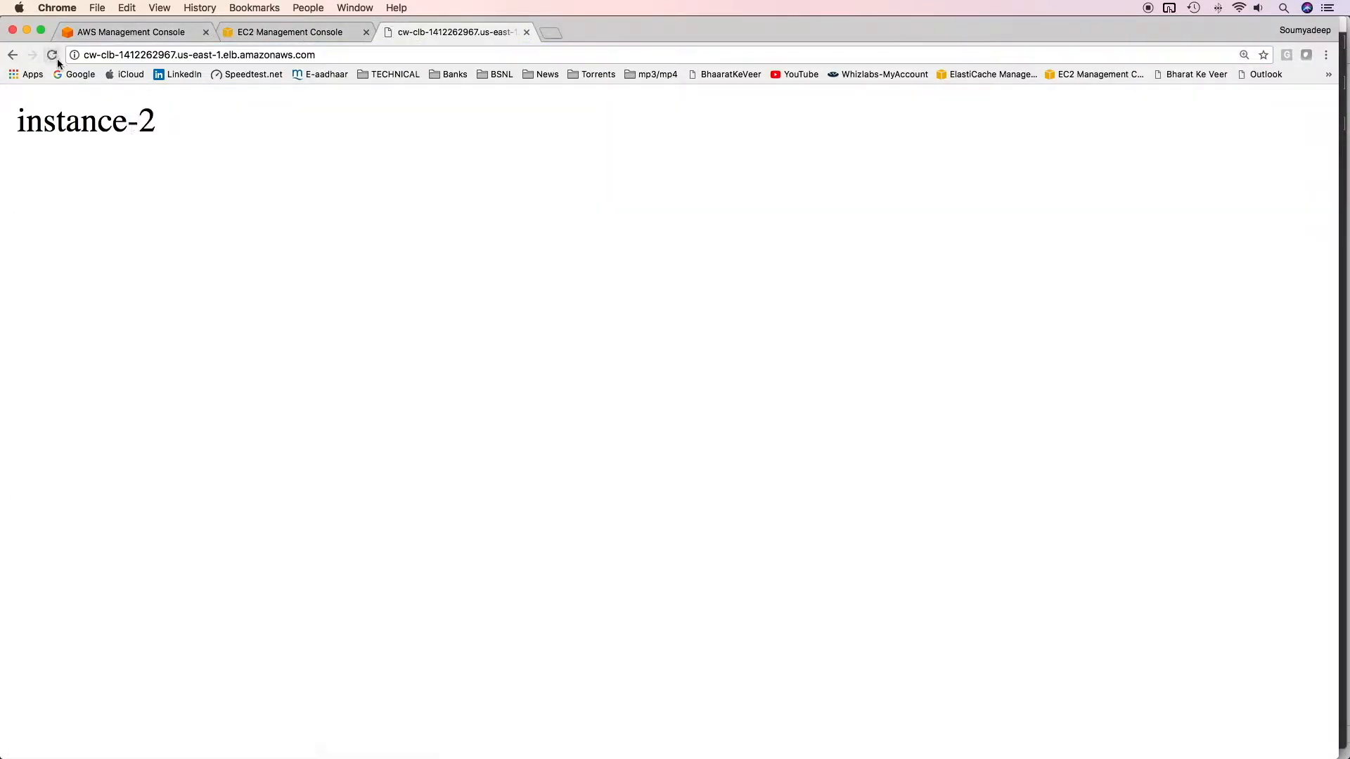
pyautogui.click(53, 55)
# Return to the management console tab and open the CloudWatch service
pyautogui.click(121, 33)
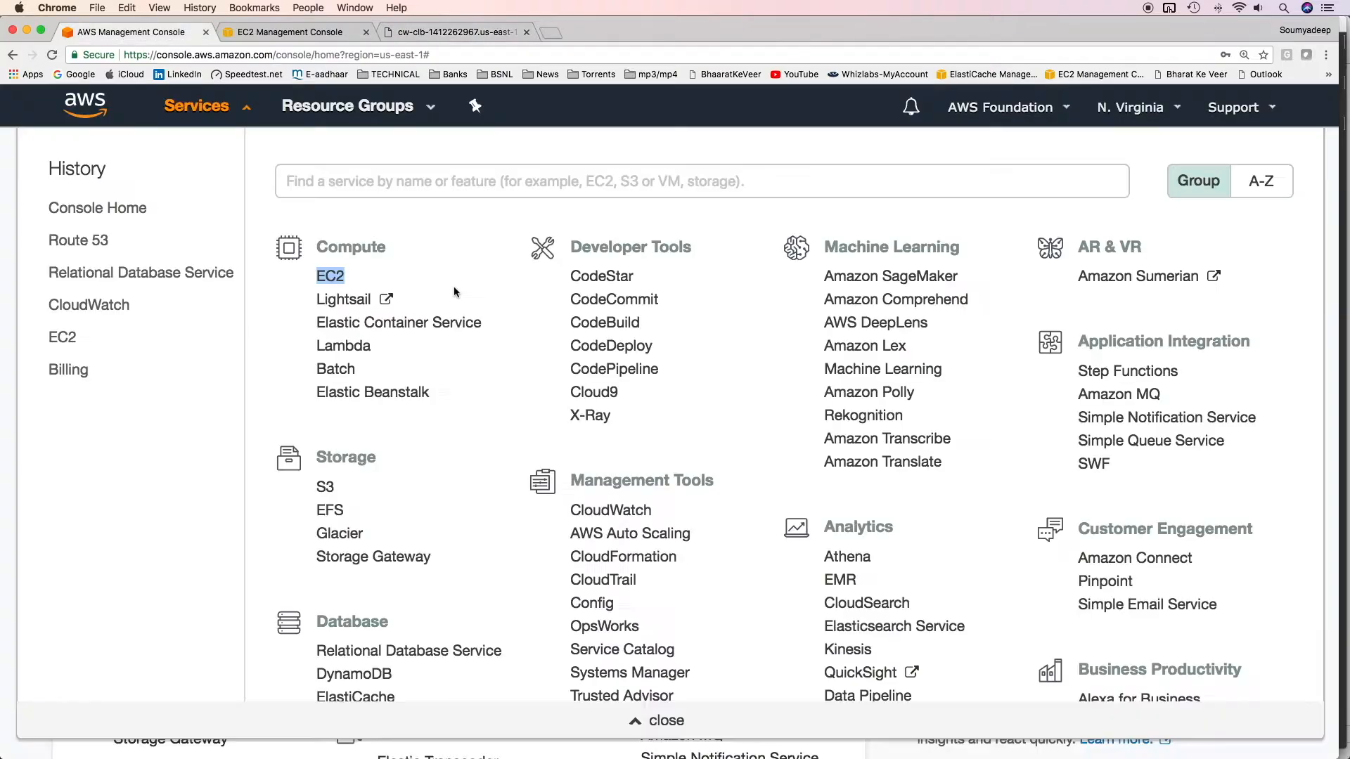
pyautogui.click(615, 181)
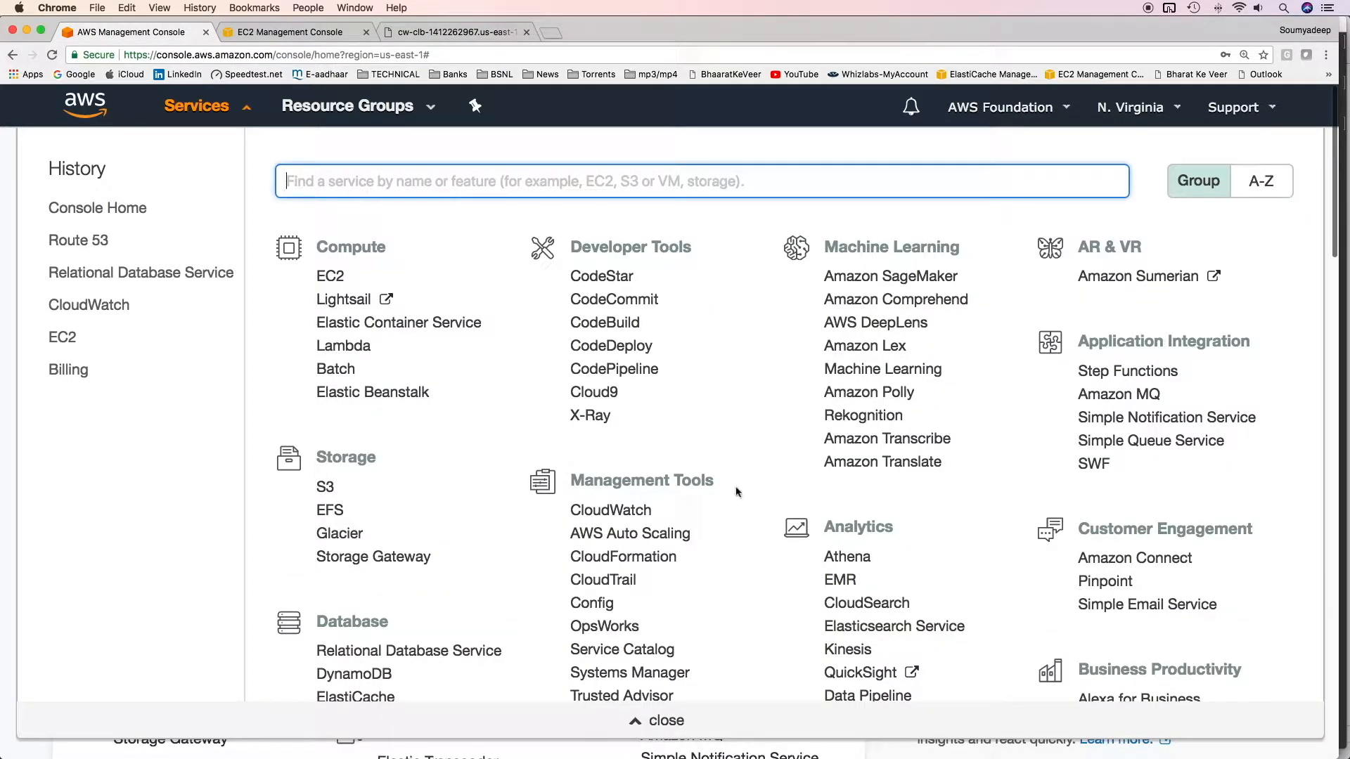
pyautogui.click(634, 517)
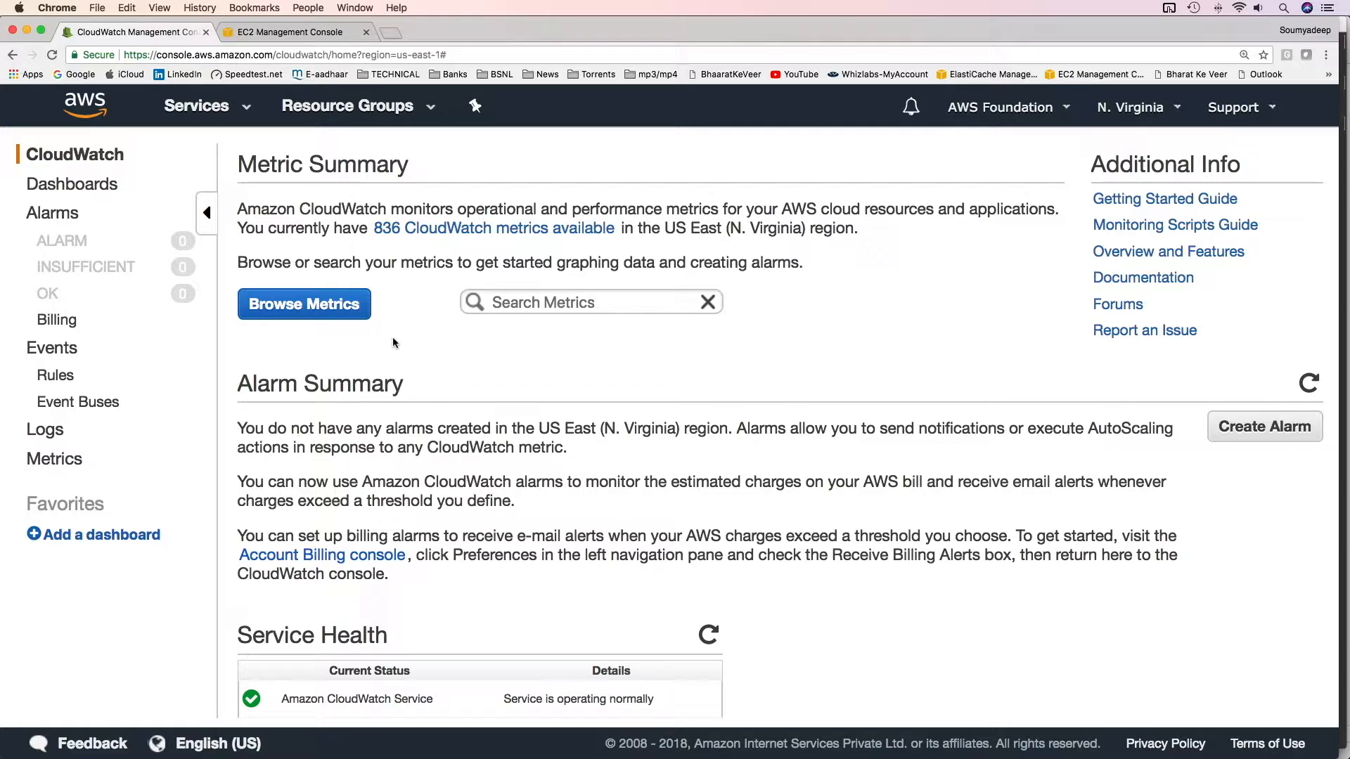
# Open CloudWatch Metrics and browse from all namespaces to the EC2 per-instance metrics
pyautogui.click(69, 461)
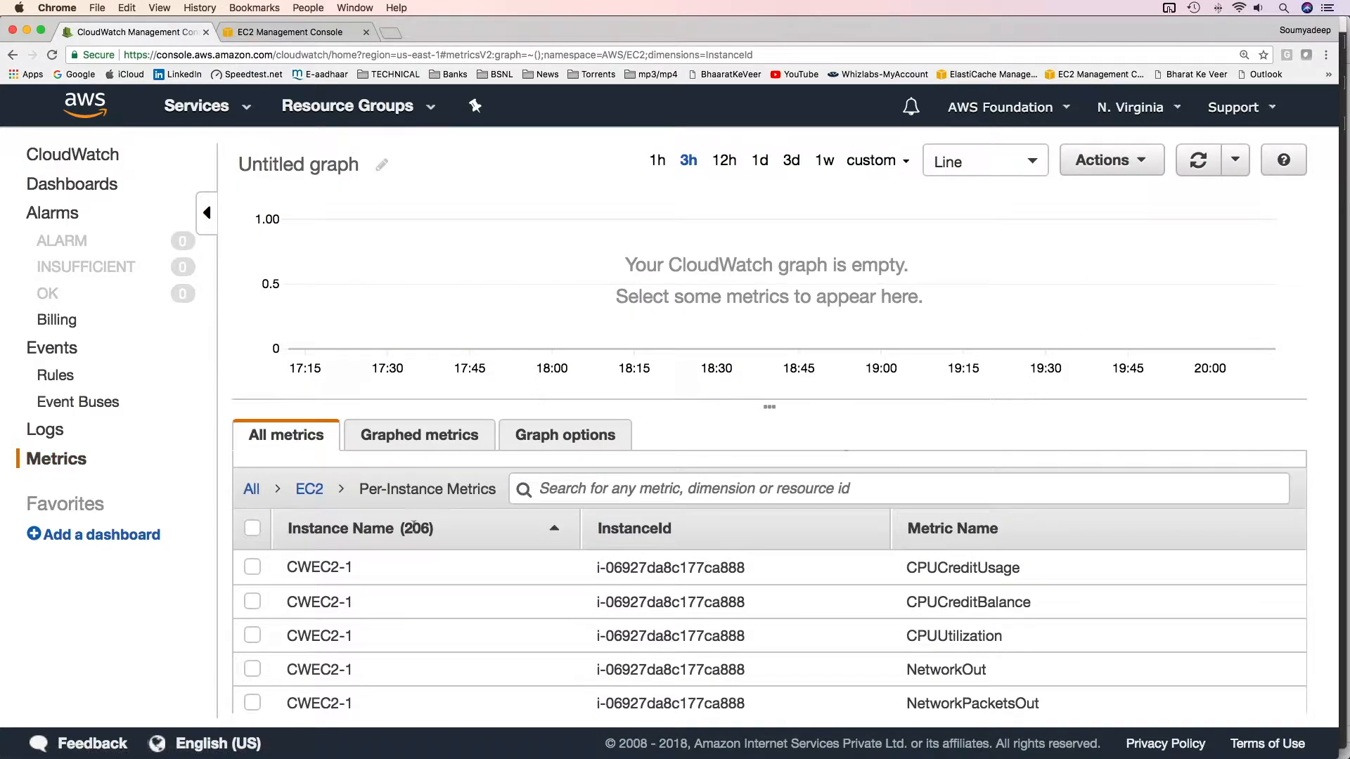
pyautogui.click(252, 490)
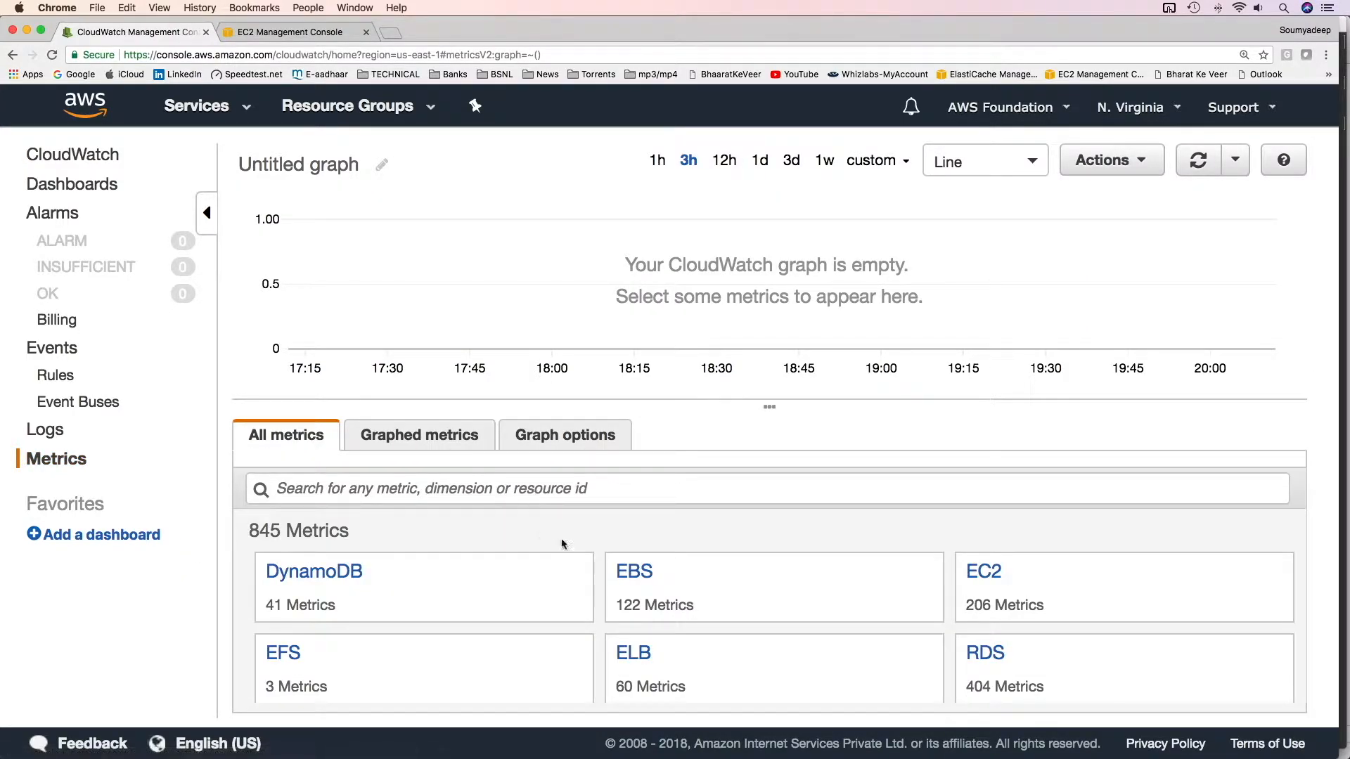
pyautogui.scroll(-2, 760, 562)
pyautogui.scroll(2, 773, 564)
pyautogui.moveTo(769, 406); pyautogui.dragTo(777, 279)
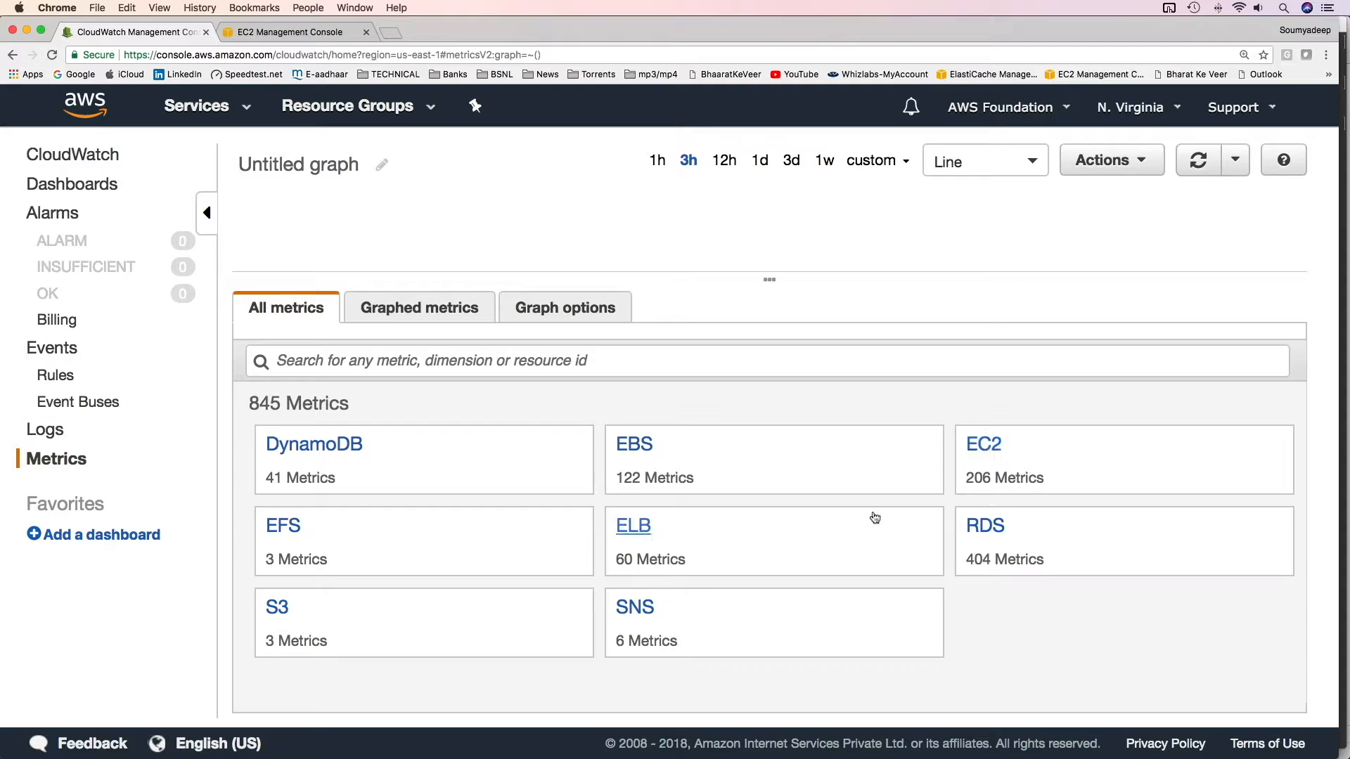
pyautogui.click(997, 452)
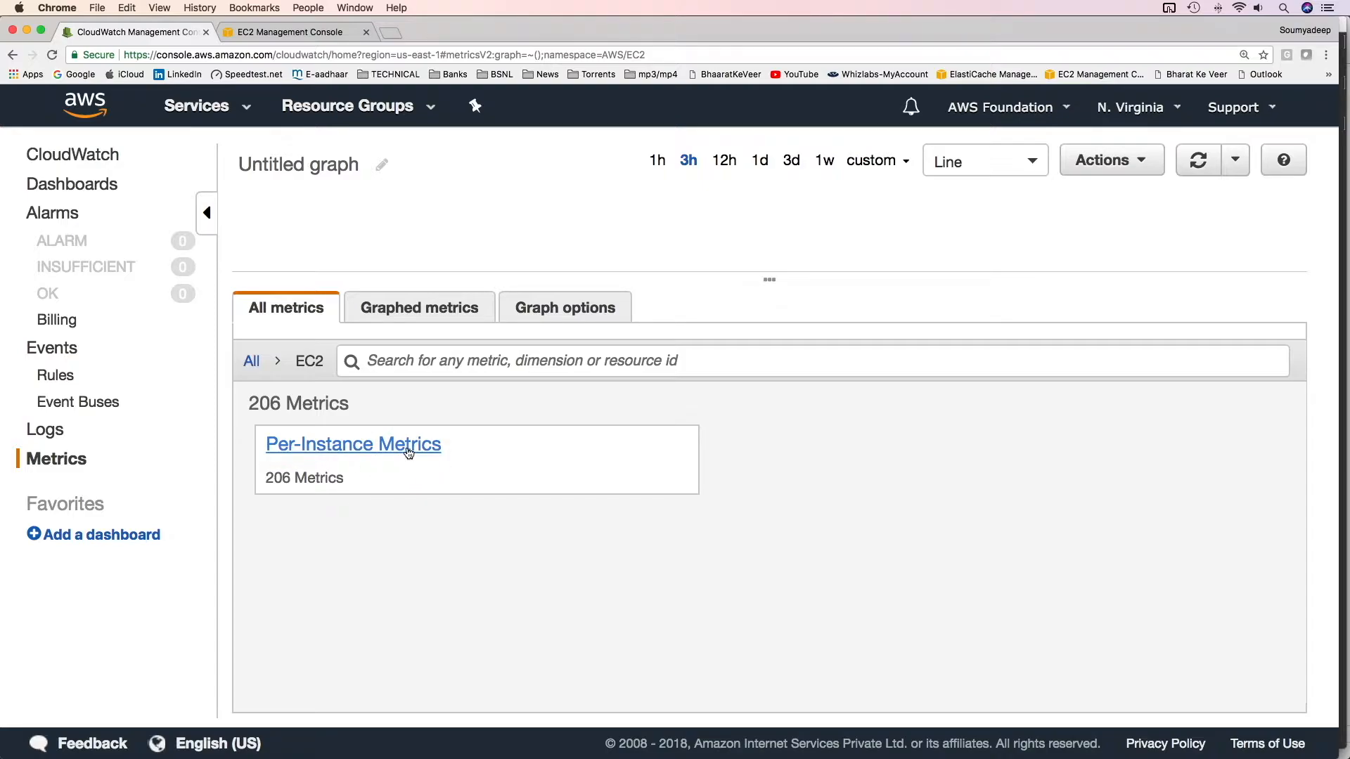
pyautogui.click(322, 456)
# Scroll through the per-instance metric list to examine the CWEC2-CPU instance's metrics
pyautogui.scroll(-15, 404, 529)
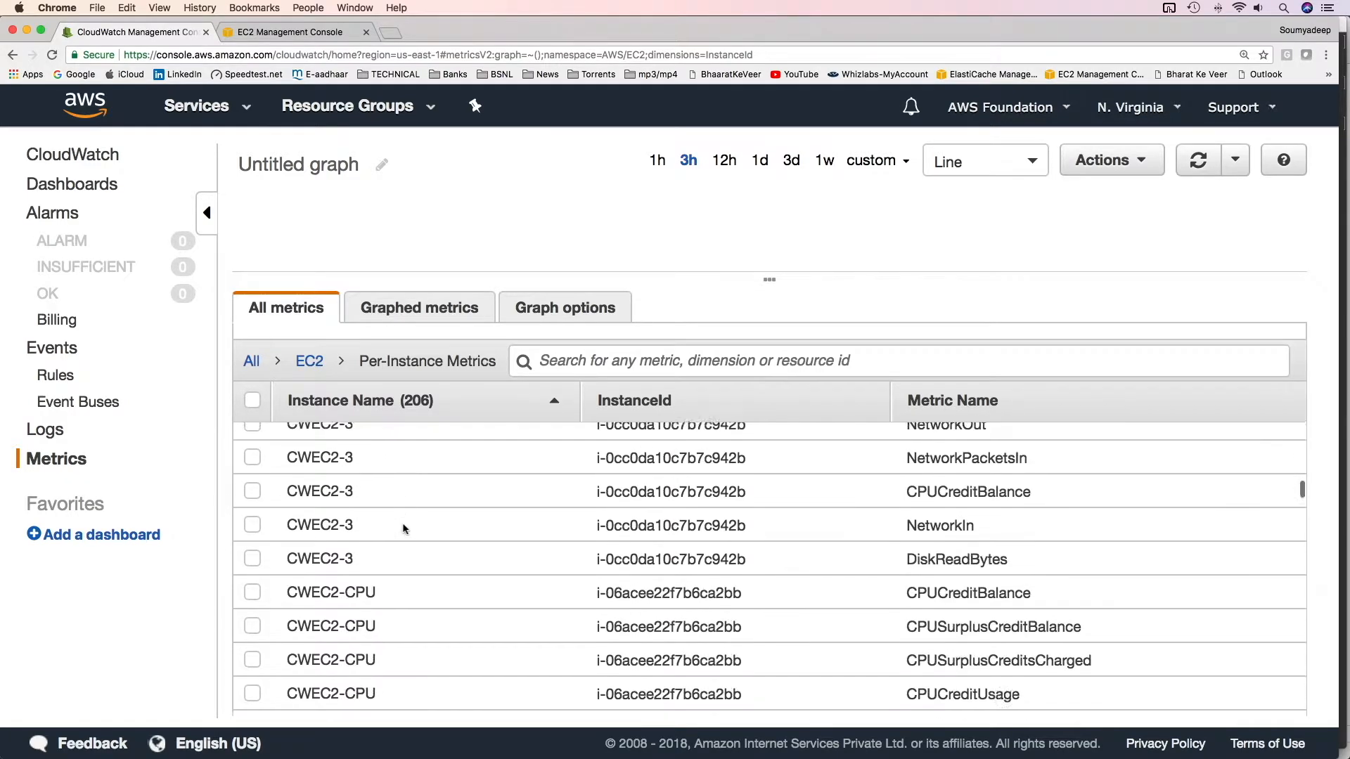
pyautogui.scroll(-6, 404, 529)
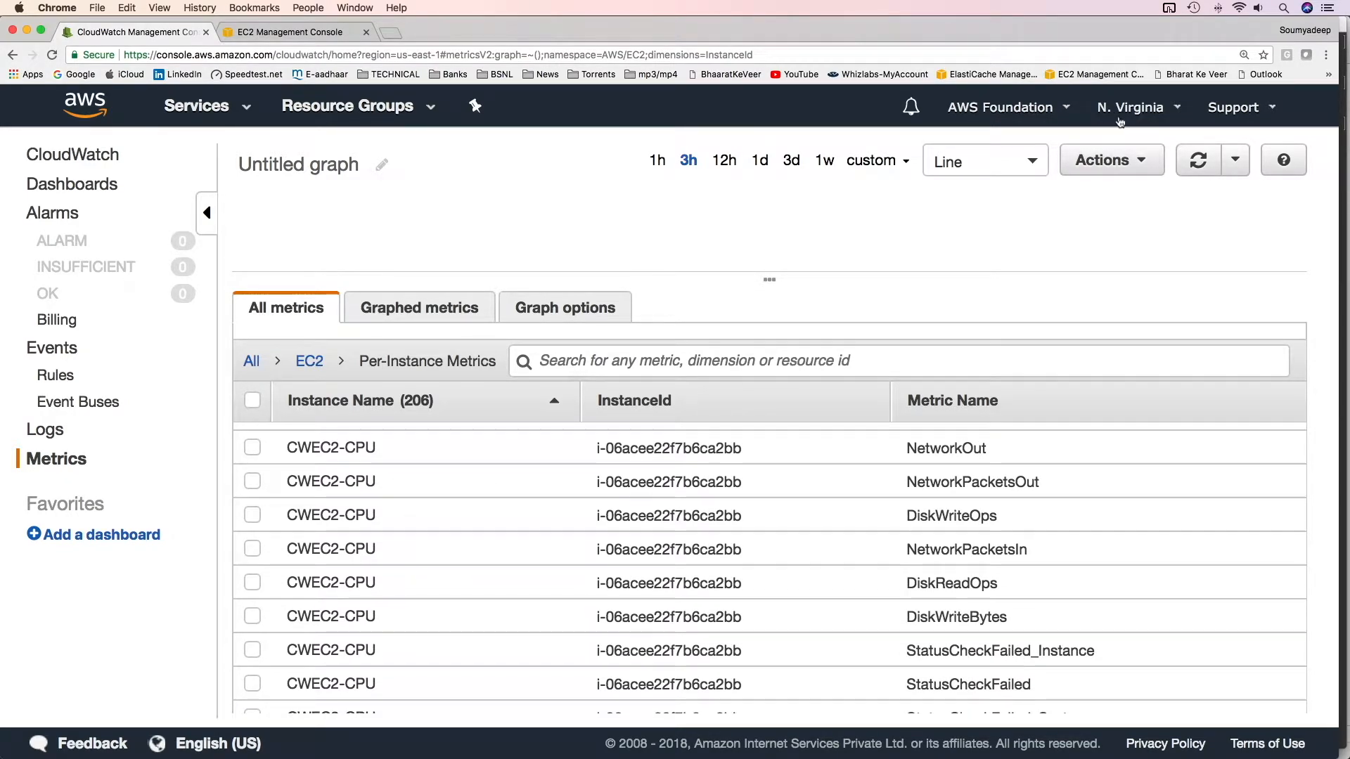
pyautogui.scroll(4, 401, 551)
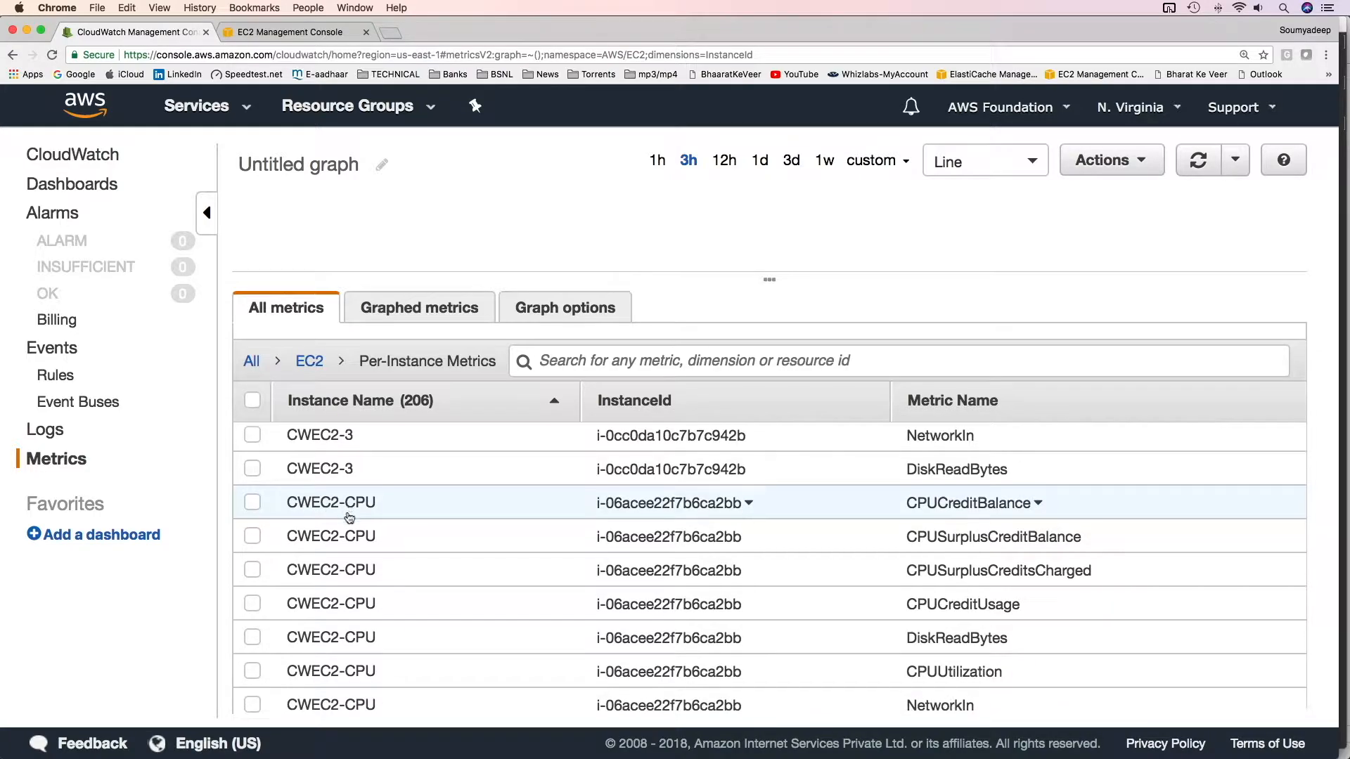
pyautogui.scroll(-1, 351, 520)
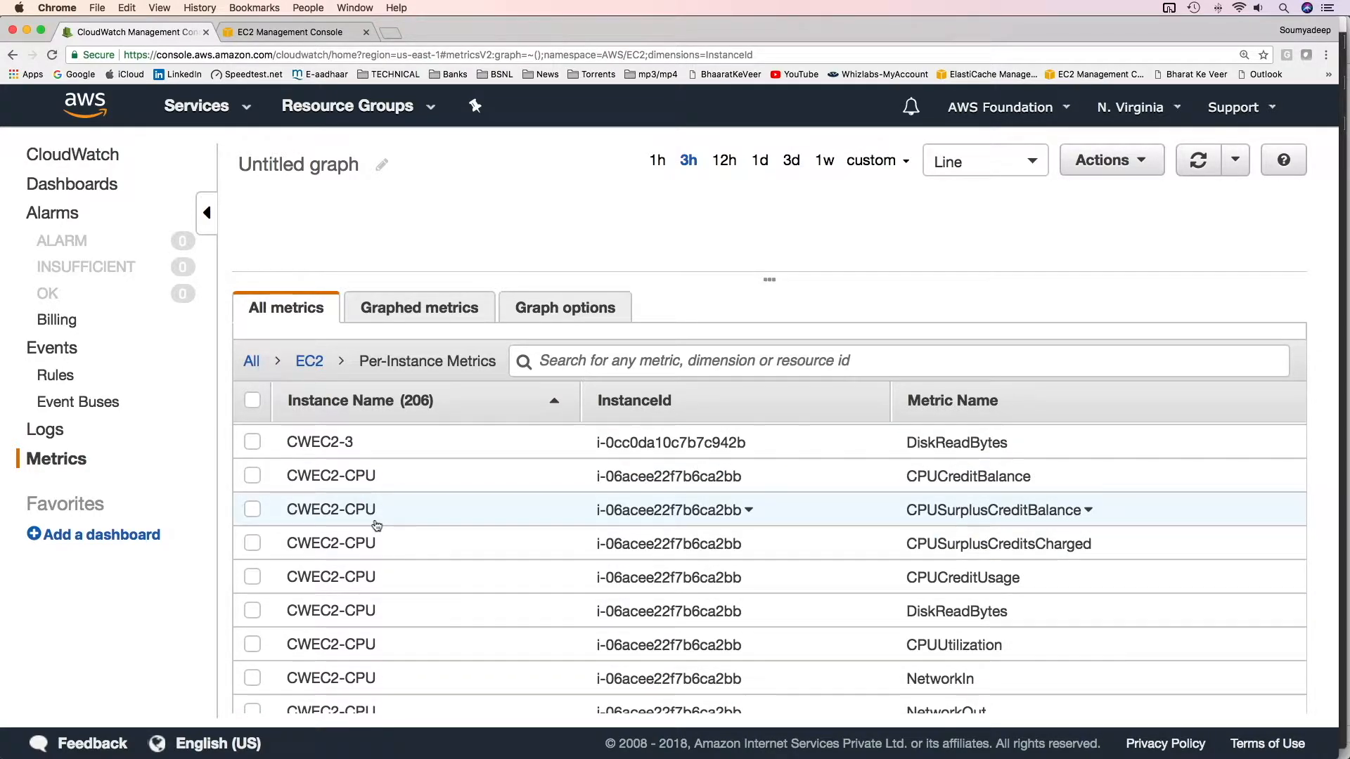
pyautogui.scroll(1, 914, 609)
pyautogui.scroll(-1, 926, 617)
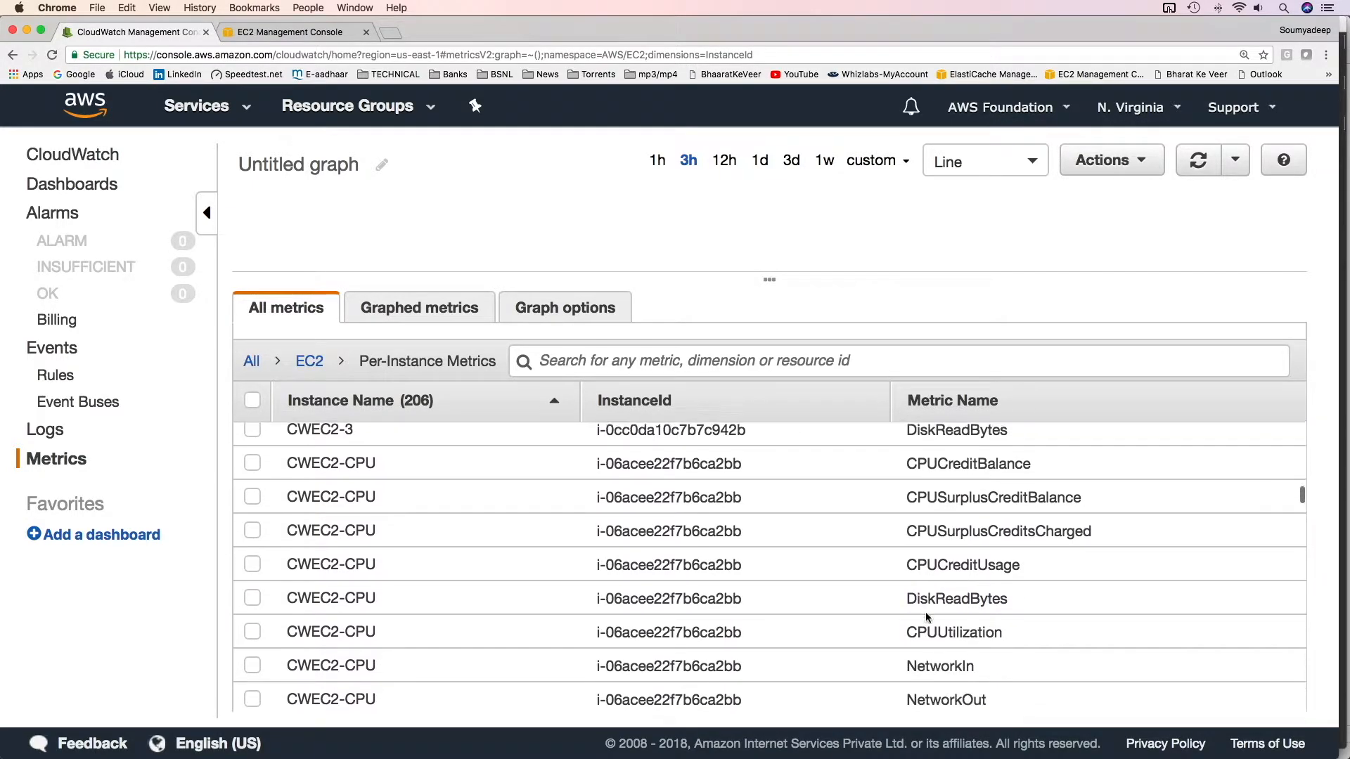
pyautogui.scroll(-1, 1016, 478)
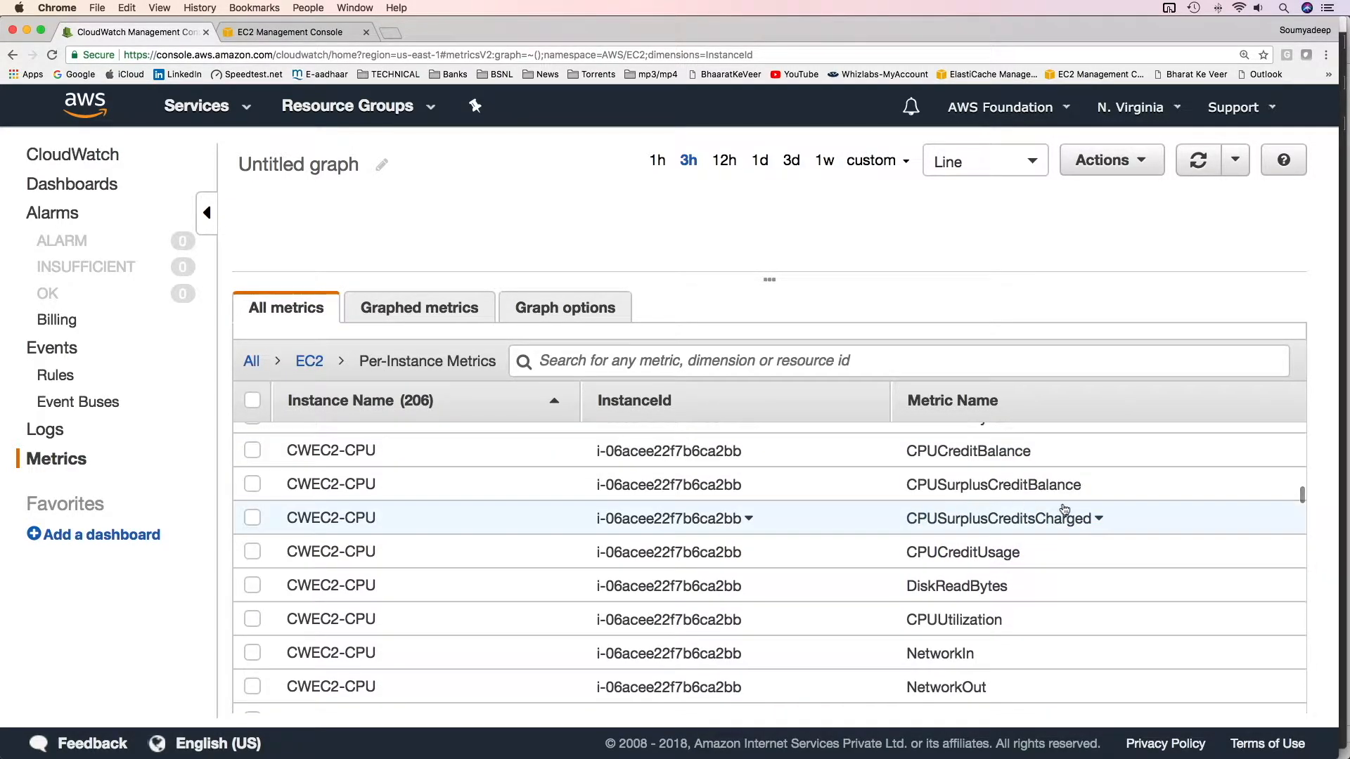
pyautogui.scroll(-1, 1024, 592)
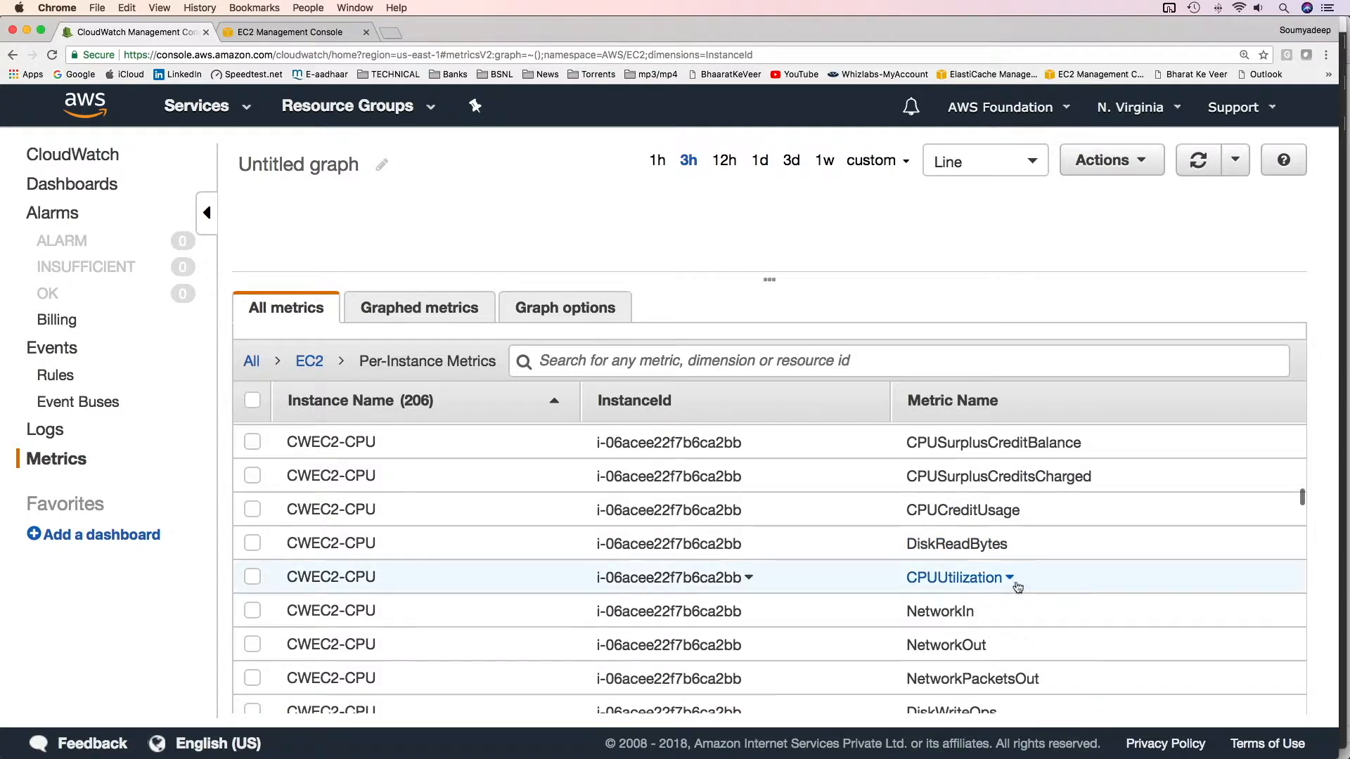
pyautogui.scroll(-3, 1017, 587)
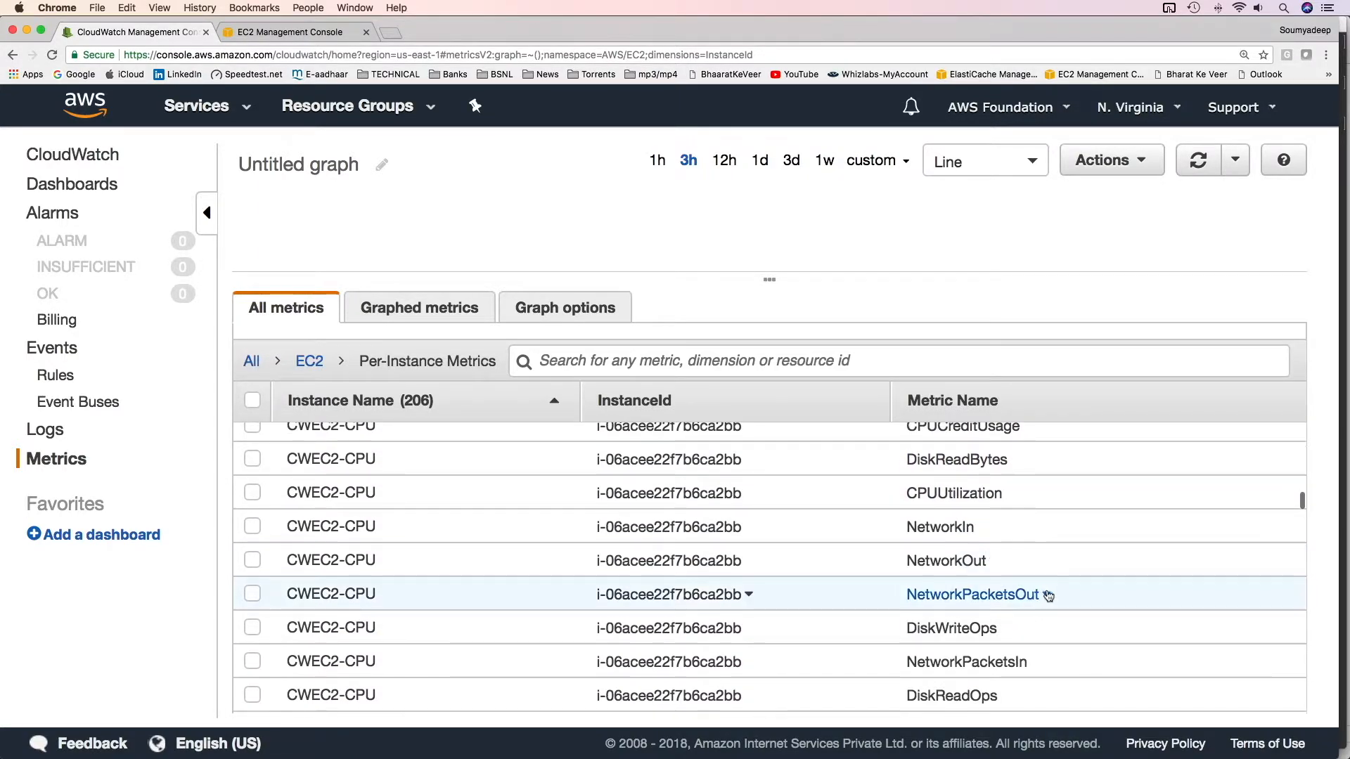
pyautogui.scroll(-2, 1047, 595)
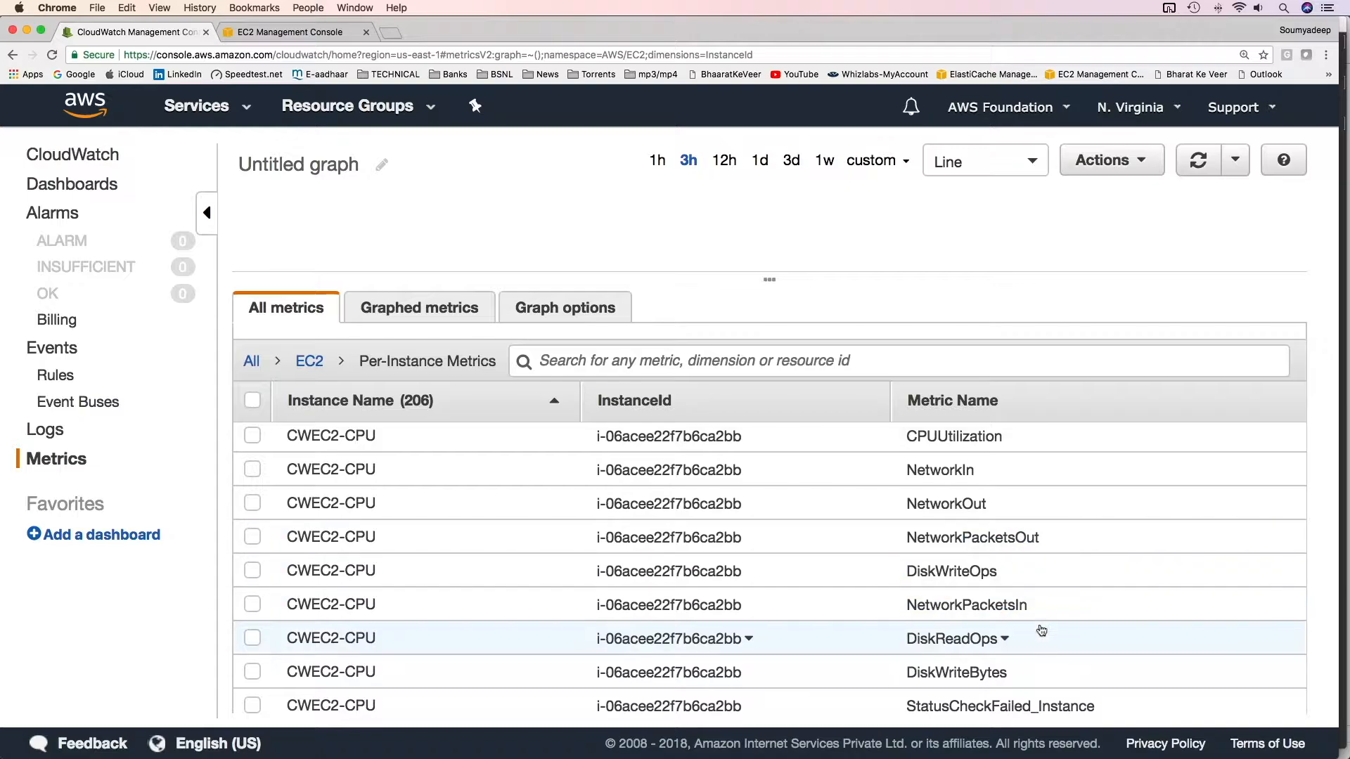
pyautogui.scroll(-2, 1040, 624)
pyautogui.scroll(5, 773, 612)
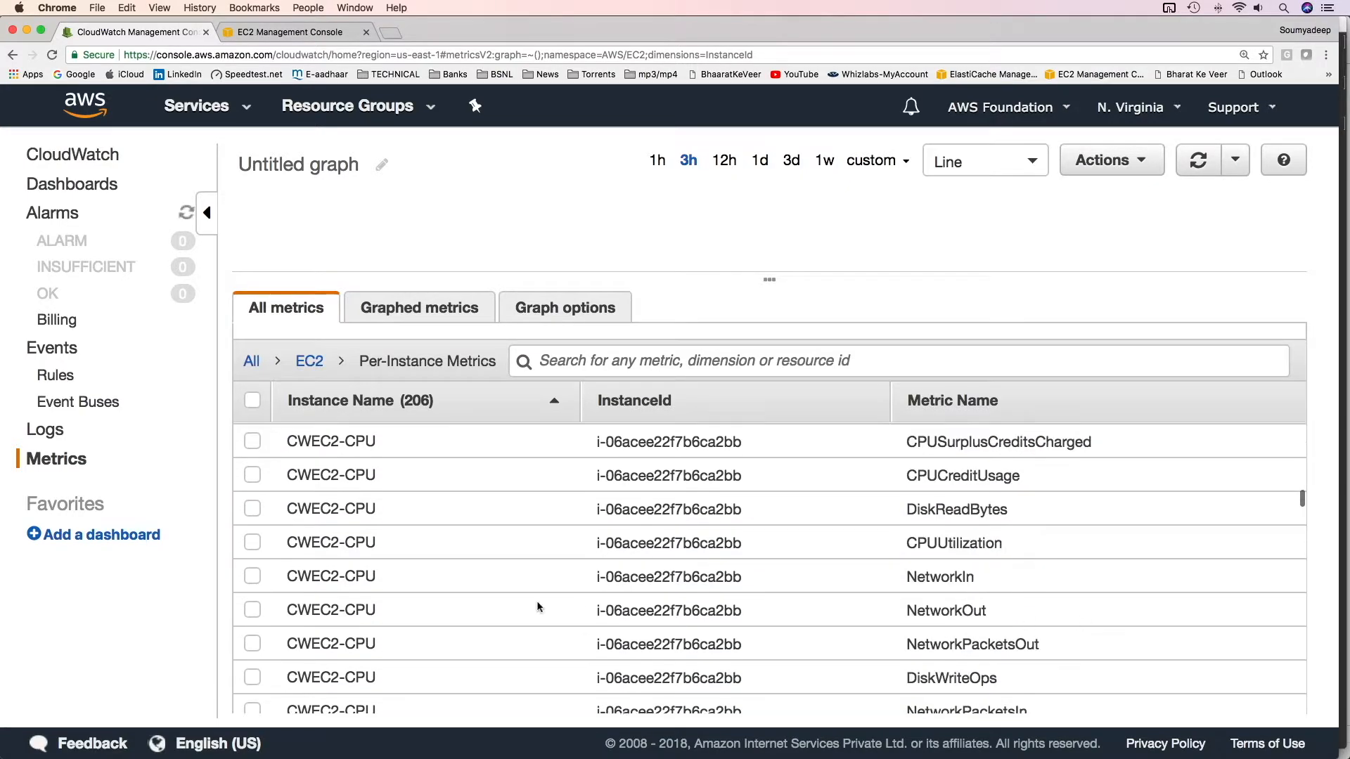
# Graph the CPUUtilization metric of the CWEC2-CPU instance and enlarge the graph area
pyautogui.click(252, 542)
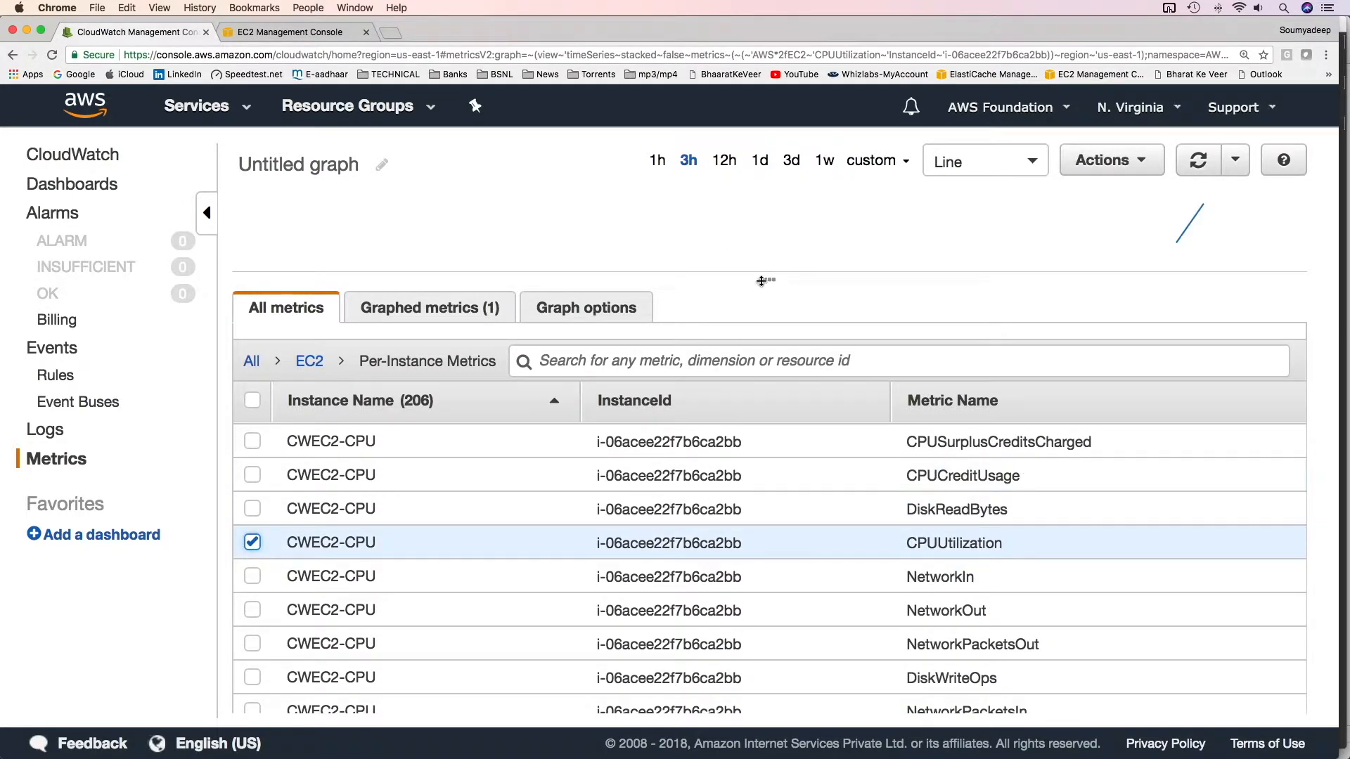
pyautogui.moveTo(771, 278); pyautogui.dragTo(769, 429)
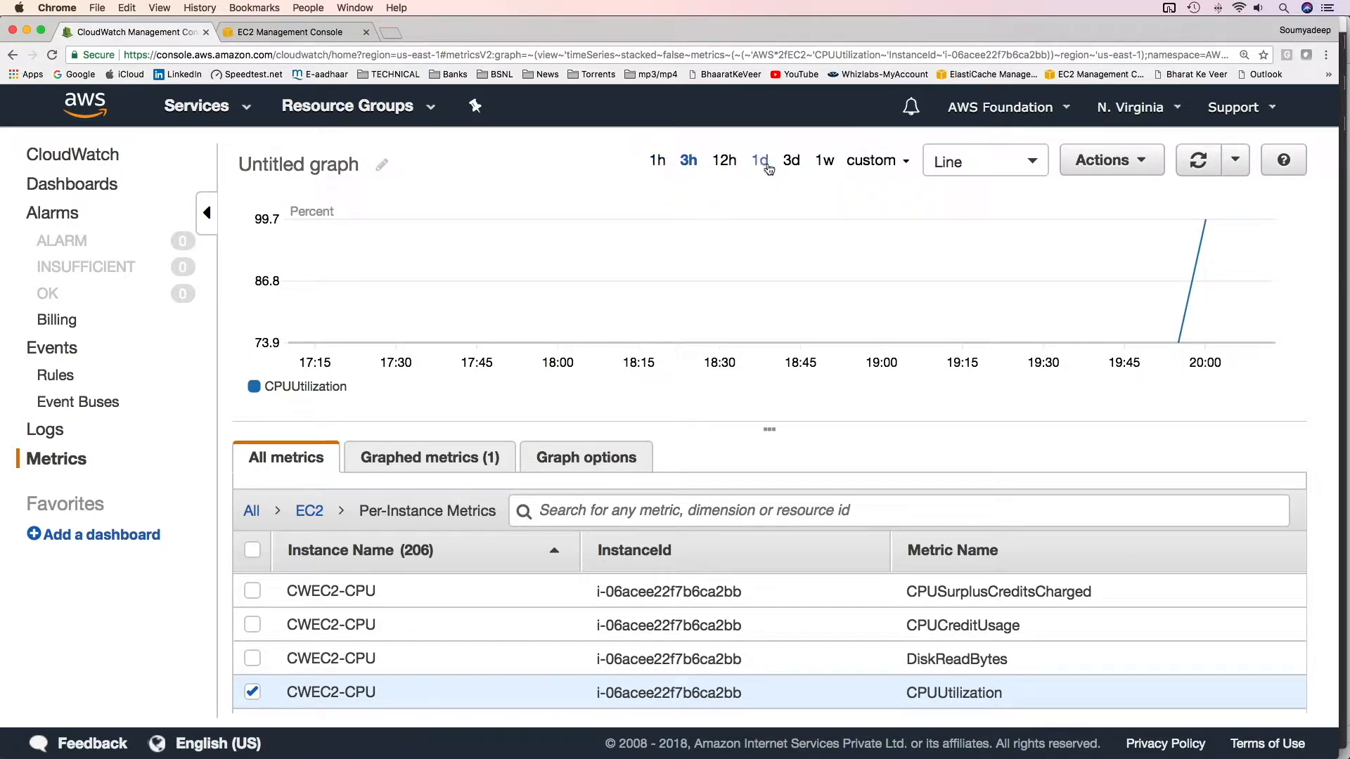
# Set the graph's time range to a custom relative 30 minutes
pyautogui.click(657, 162)
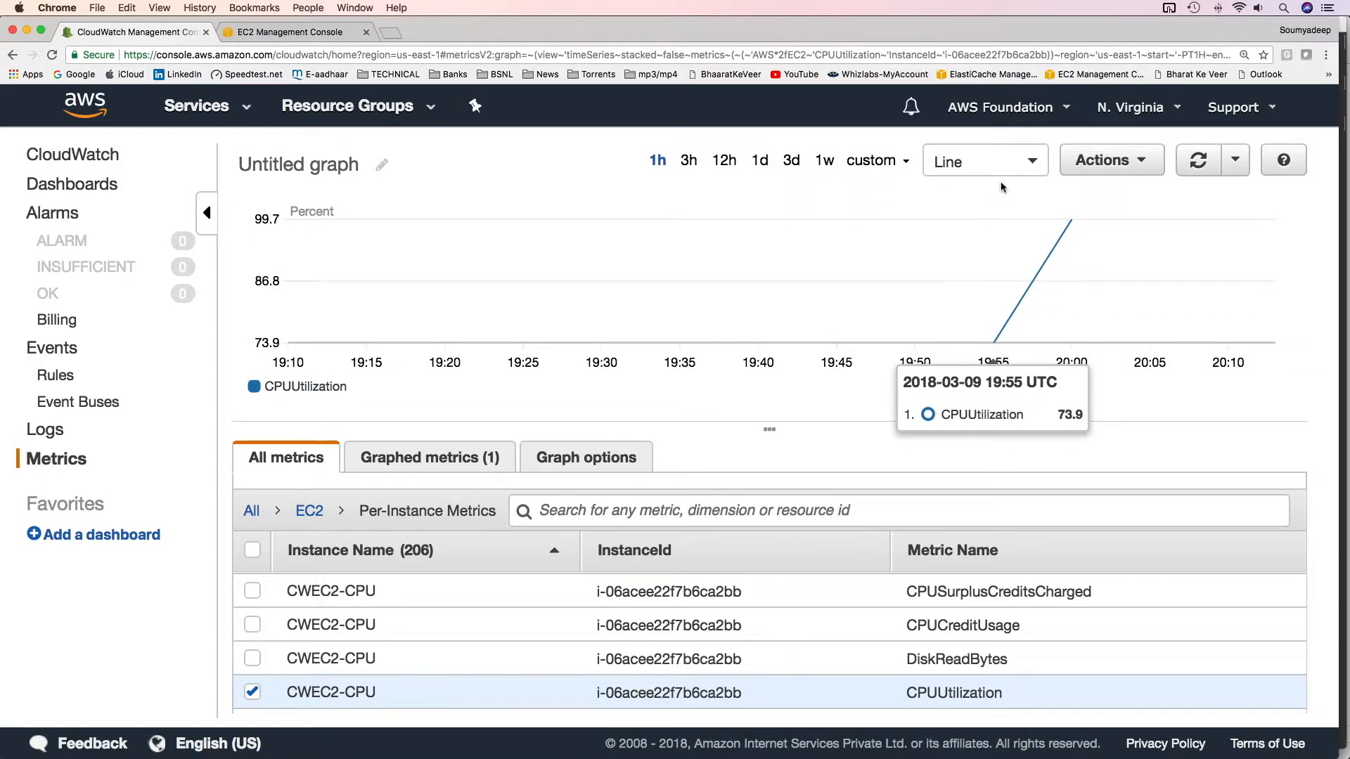
pyautogui.click(909, 167)
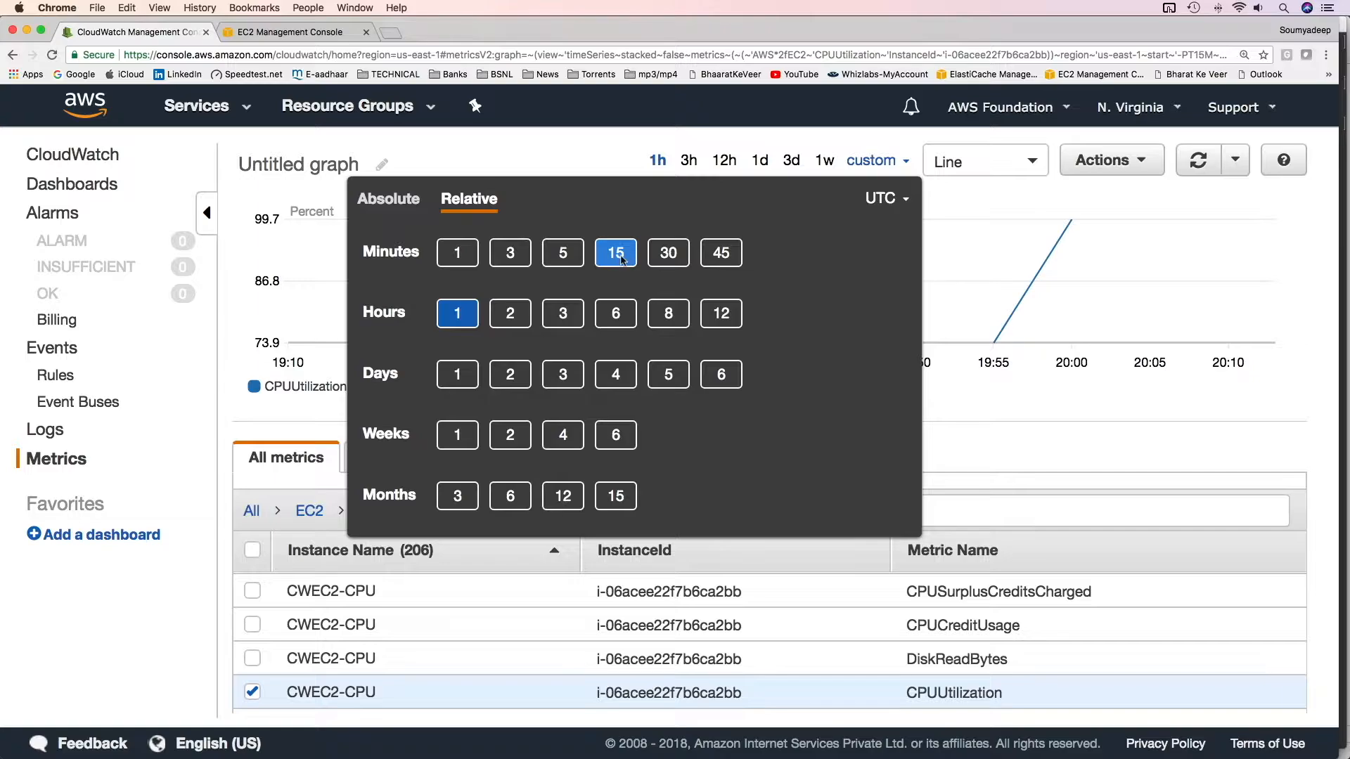
pyautogui.click(619, 254)
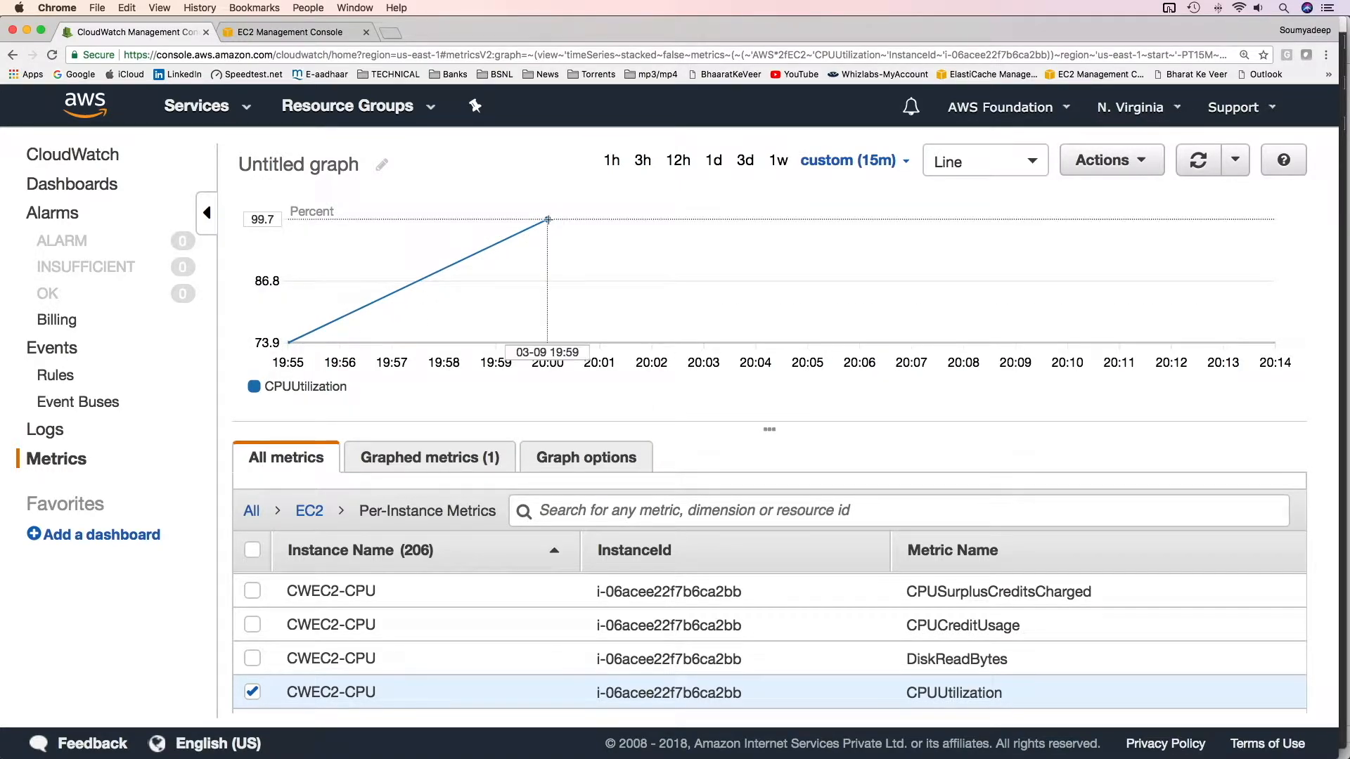
pyautogui.click(854, 161)
pyautogui.click(664, 254)
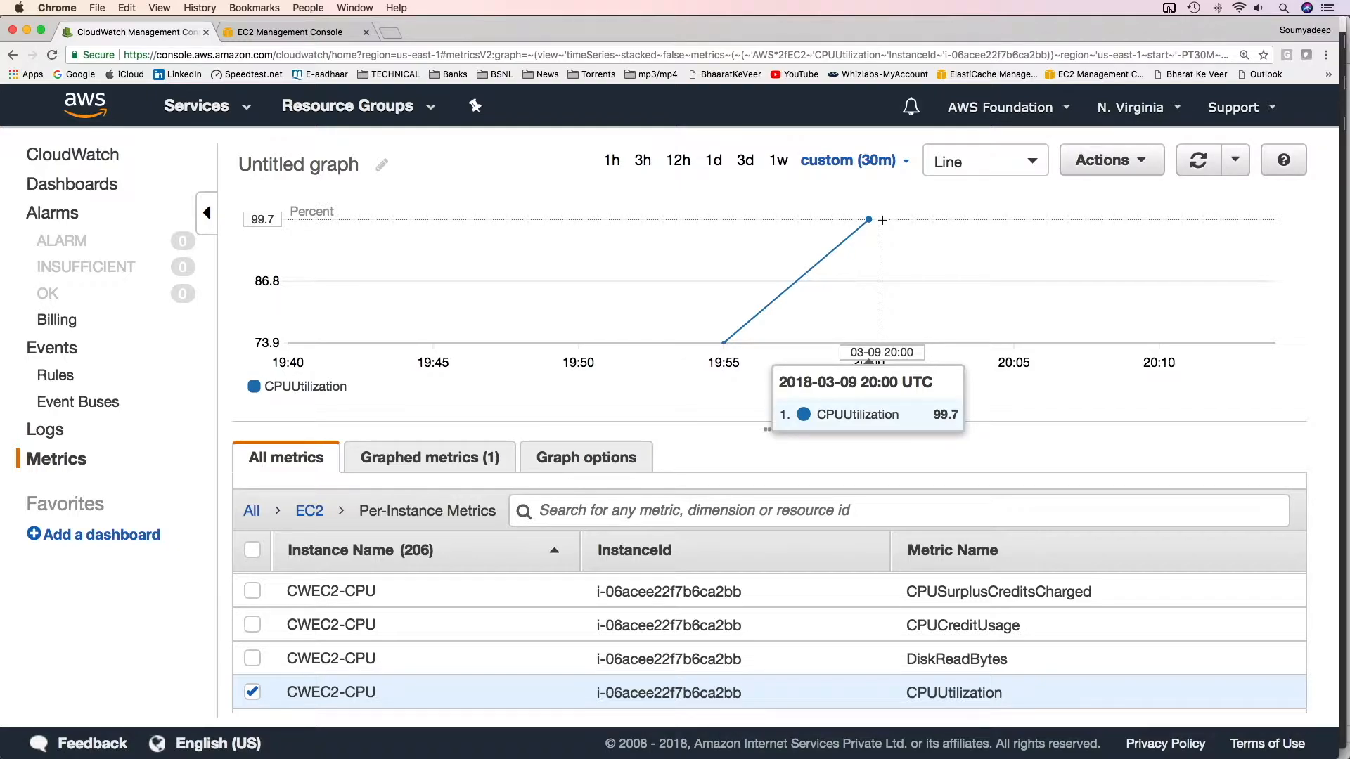
# Add the deep-aws-foundation bucket's ReducedRedundancyStorage BucketSizeBytes S3 storage metric to the graph
pyautogui.click(56, 460)
pyautogui.moveTo(771, 431); pyautogui.dragTo(770, 326)
pyautogui.click(274, 664)
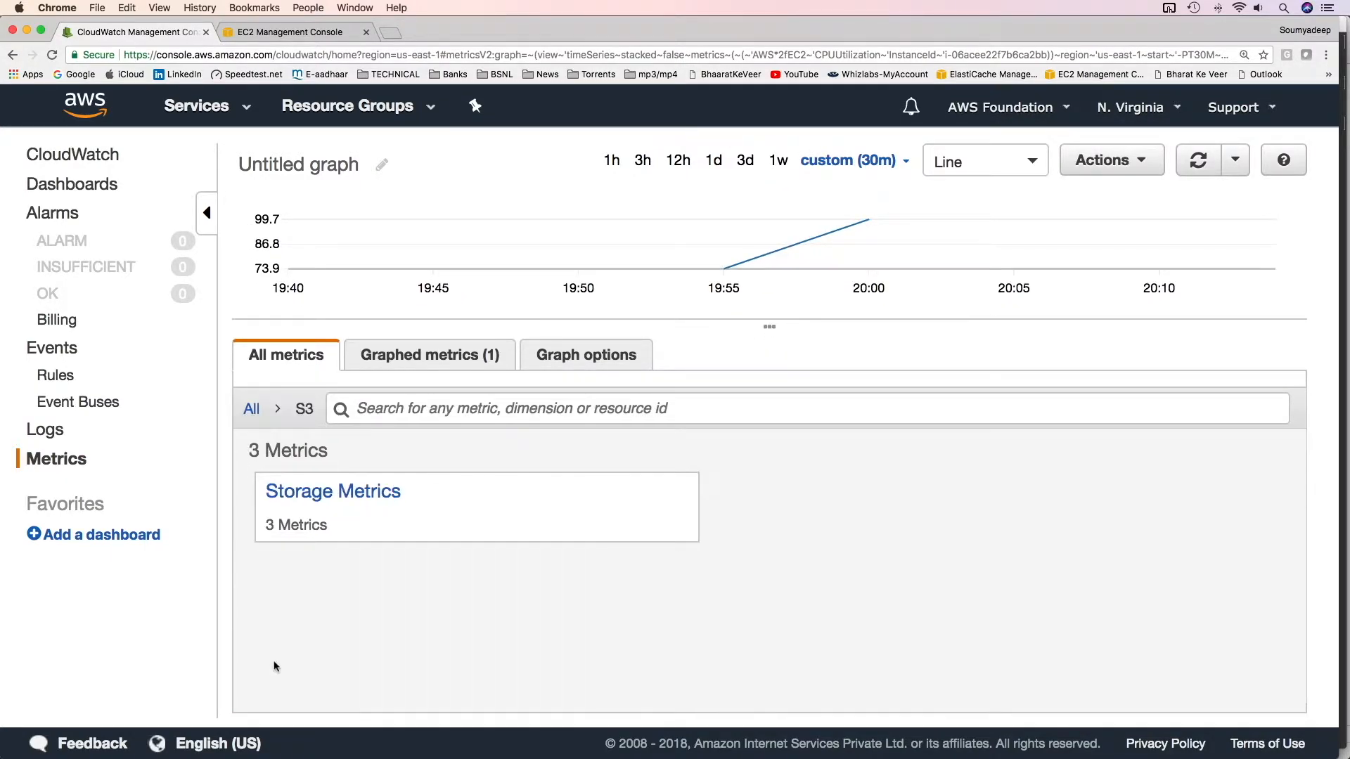
pyautogui.click(358, 495)
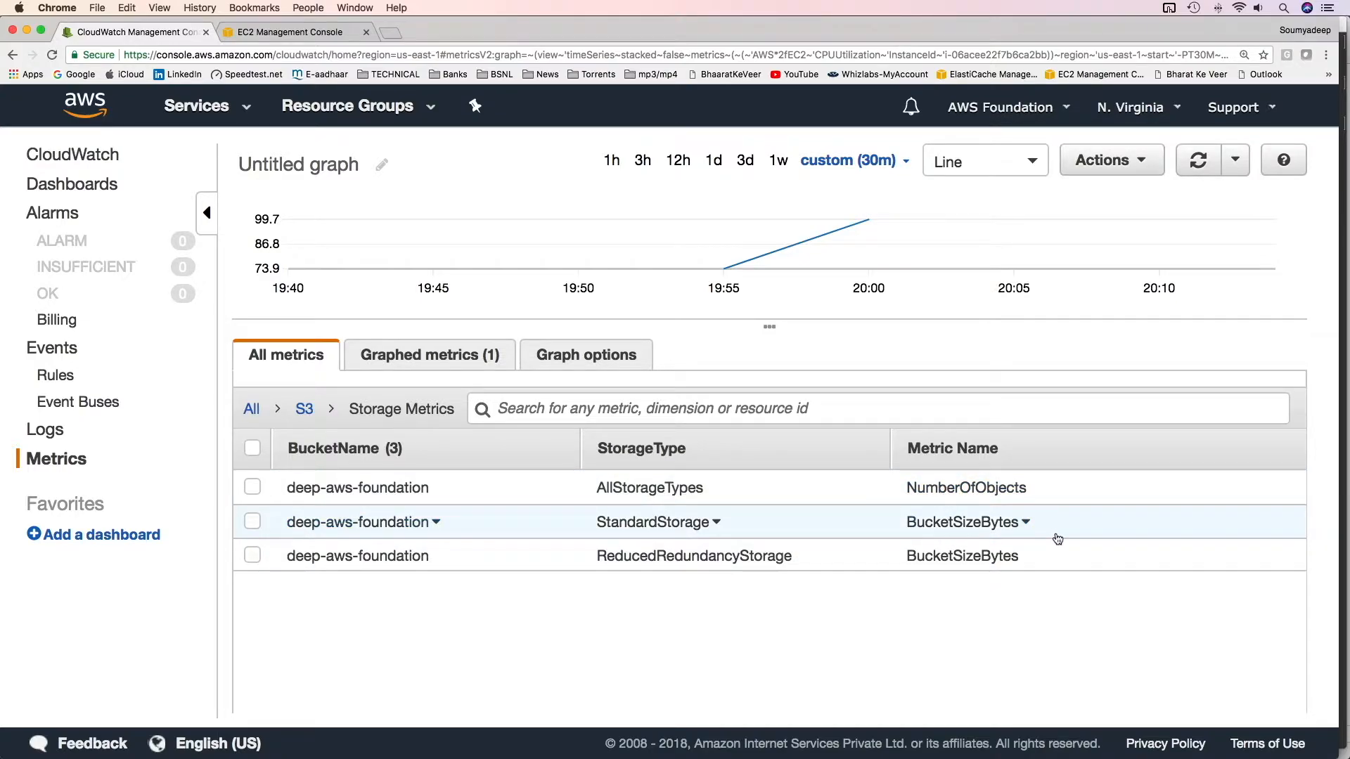
pyautogui.click(252, 555)
# Open the ELB Per-LB Metrics and scroll through the CW-CLB load balancer's metric list
pyautogui.click(547, 583)
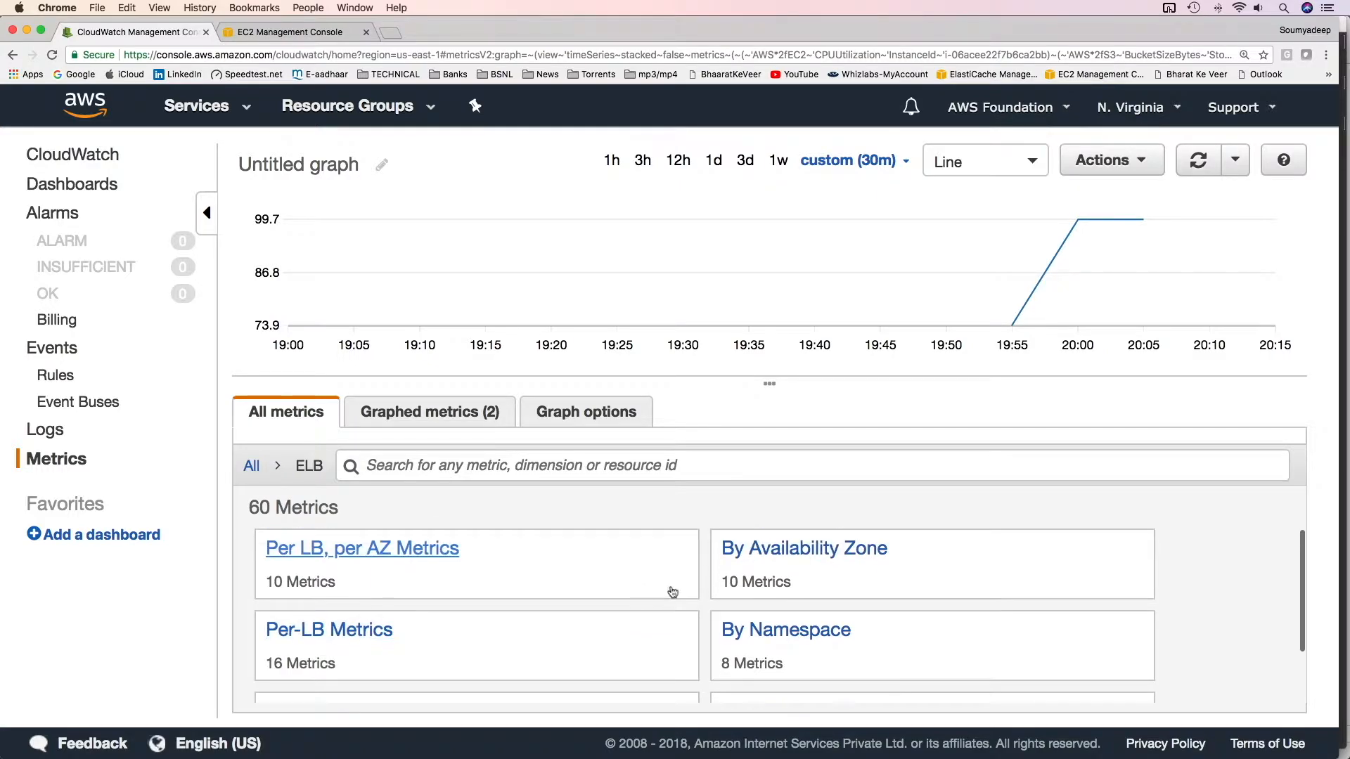
pyautogui.moveTo(771, 386); pyautogui.dragTo(773, 288)
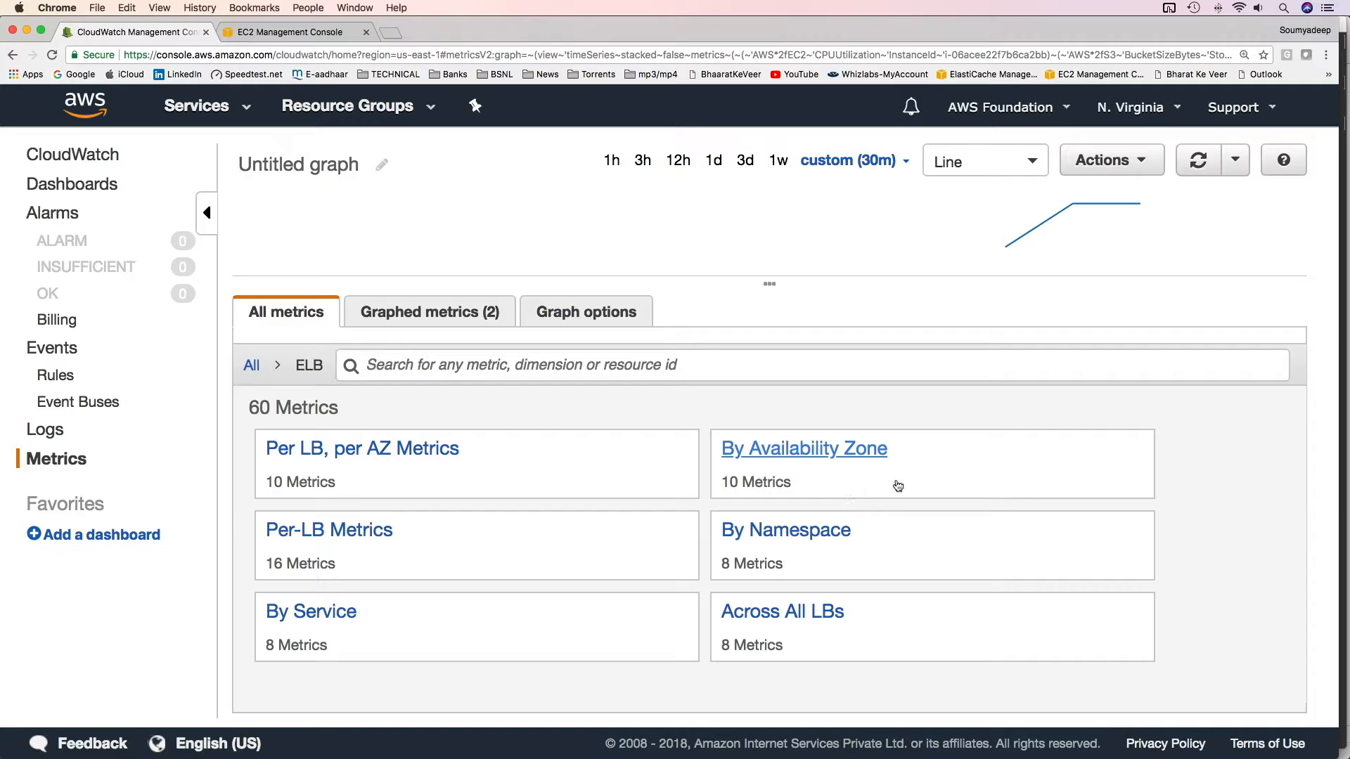
pyautogui.click(298, 536)
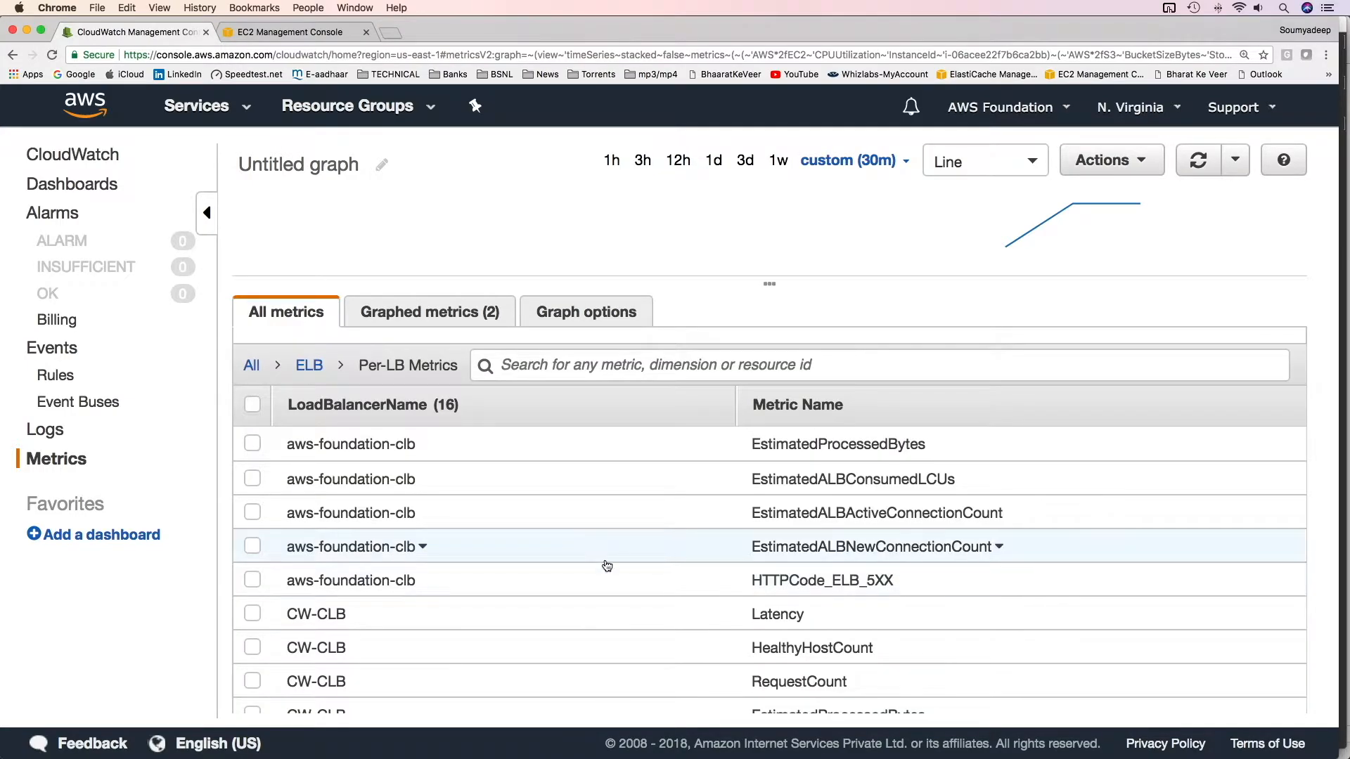
pyautogui.scroll(-2, 436, 534)
pyautogui.scroll(-5, 439, 535)
pyautogui.scroll(7, 440, 534)
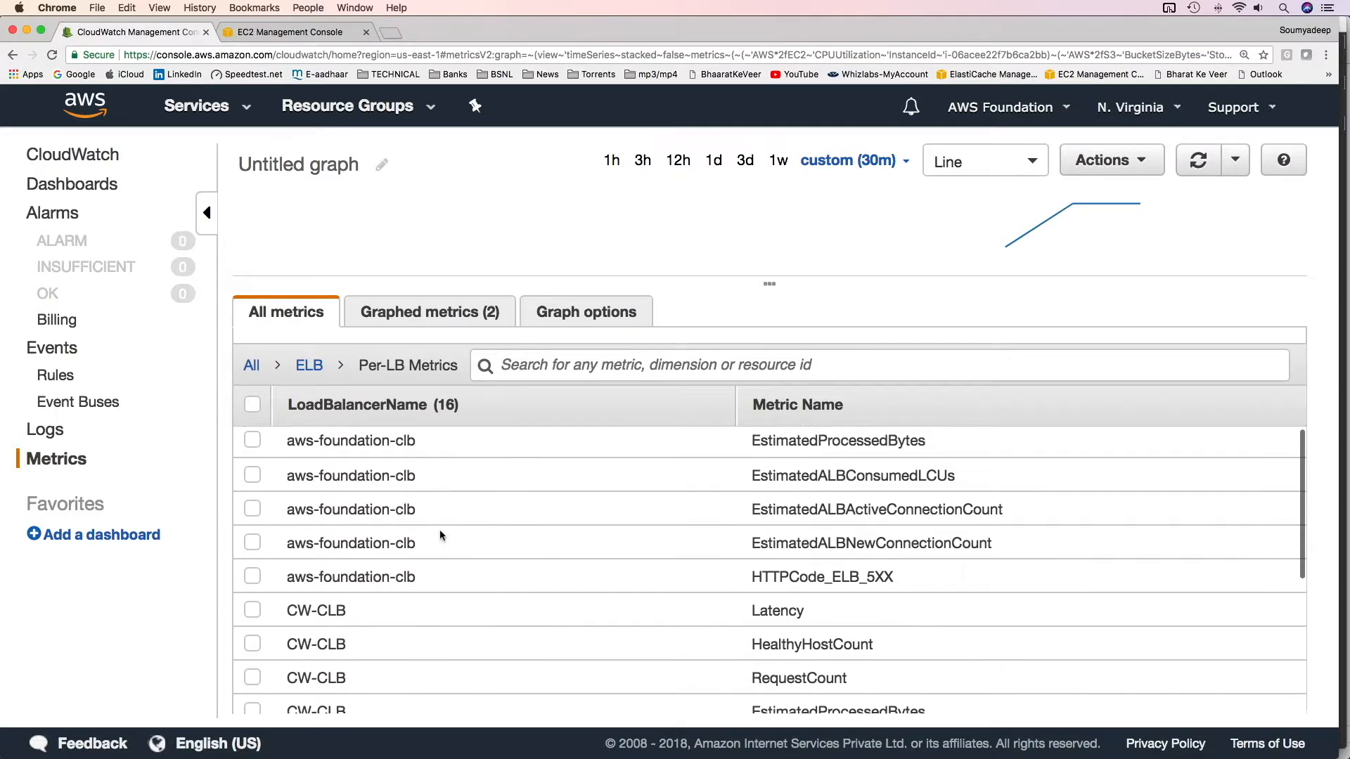
pyautogui.scroll(-2, 440, 534)
pyautogui.scroll(-1, 440, 529)
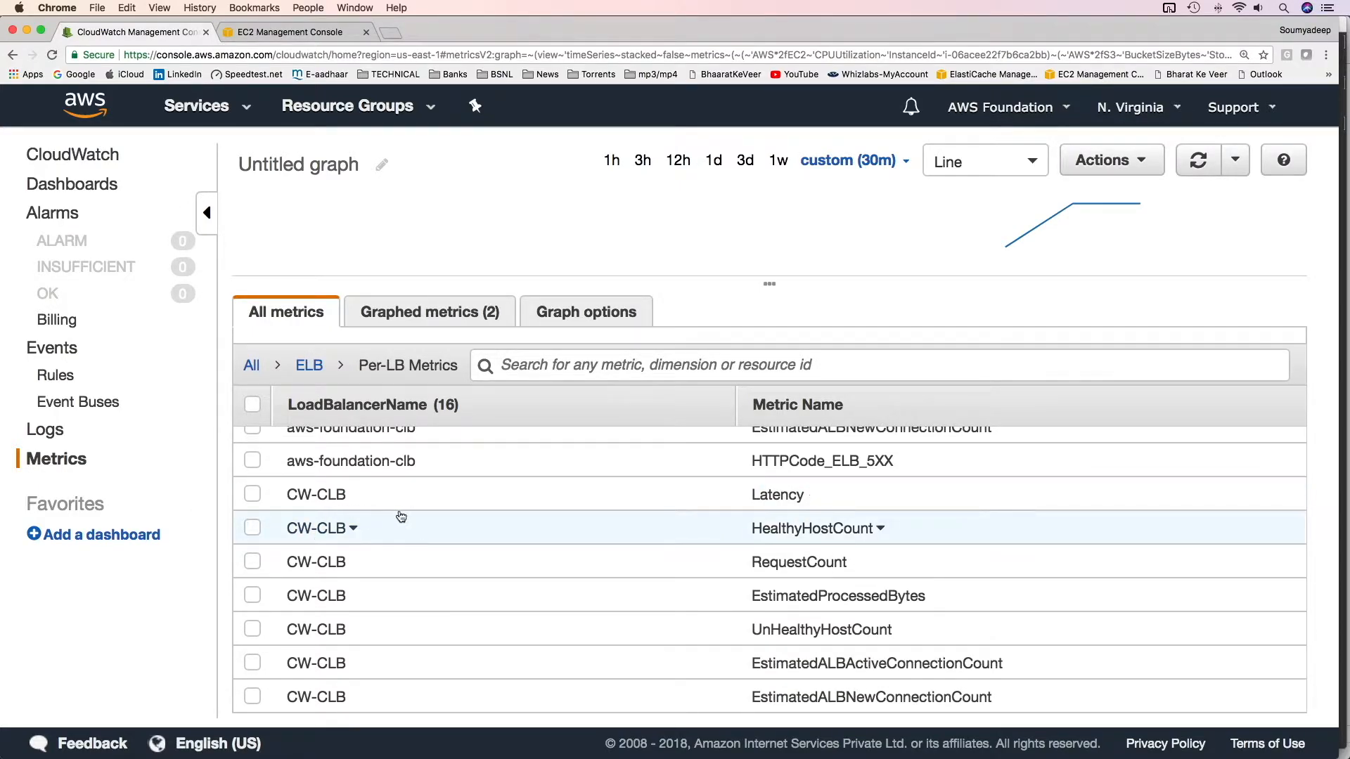
pyautogui.scroll(-1, 789, 521)
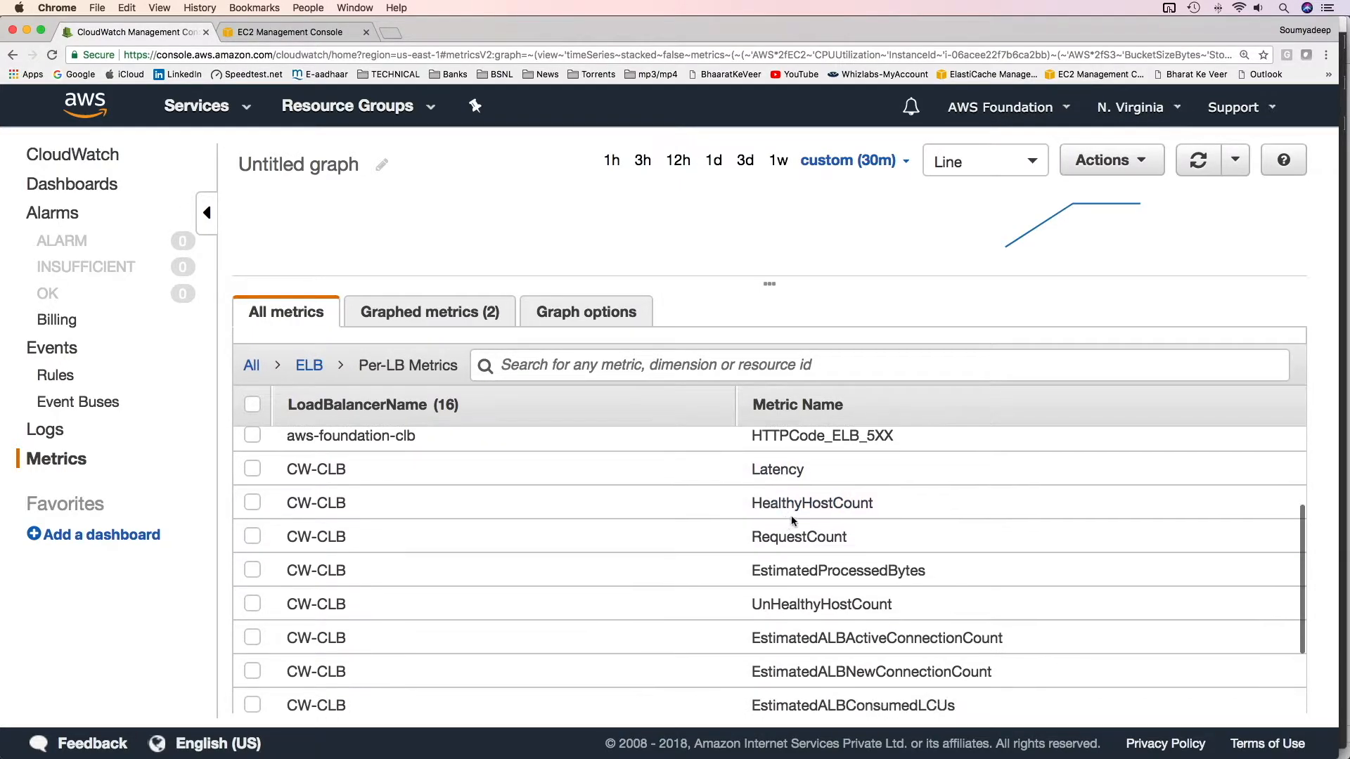
pyautogui.scroll(-1, 889, 471)
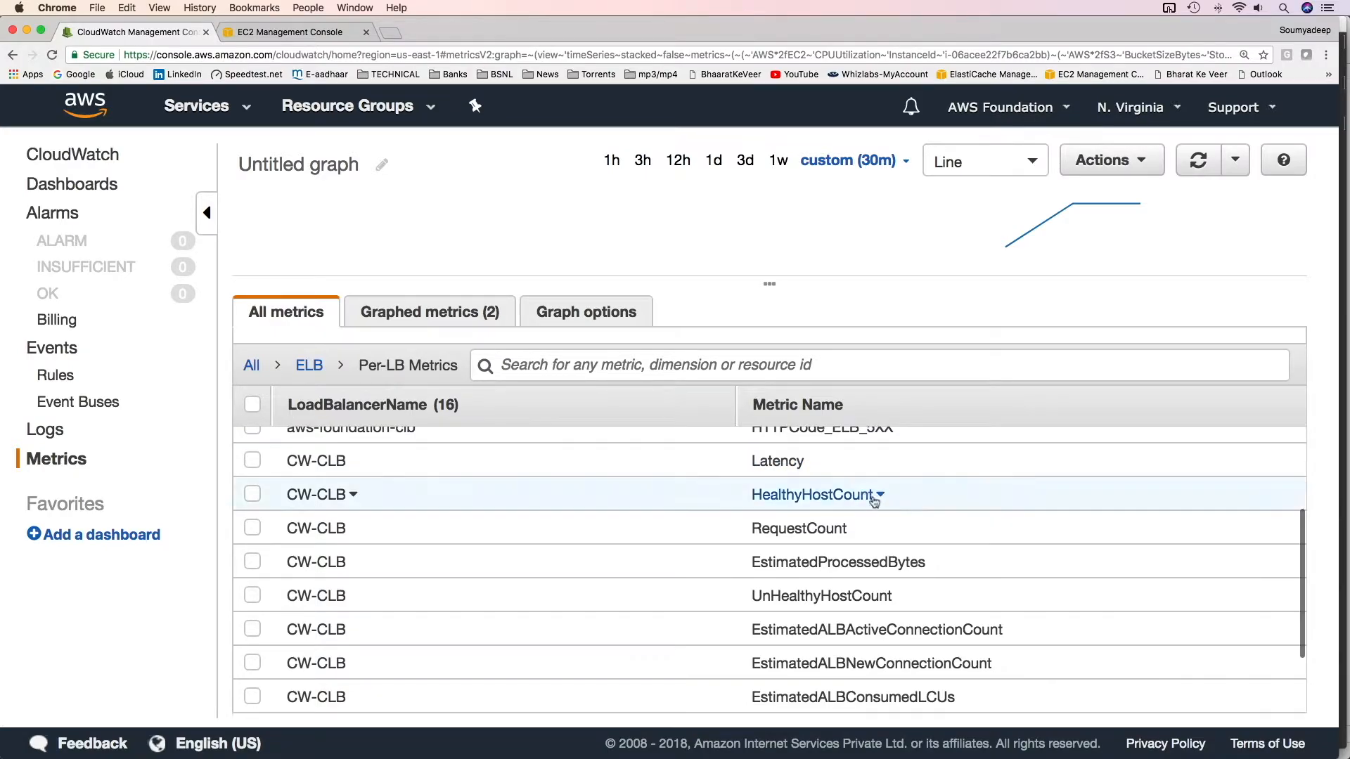
# Swap the CW-CLB load balancer's HealthyHostCount metric for its RequestCount metric on the graph
pyautogui.click(255, 495)
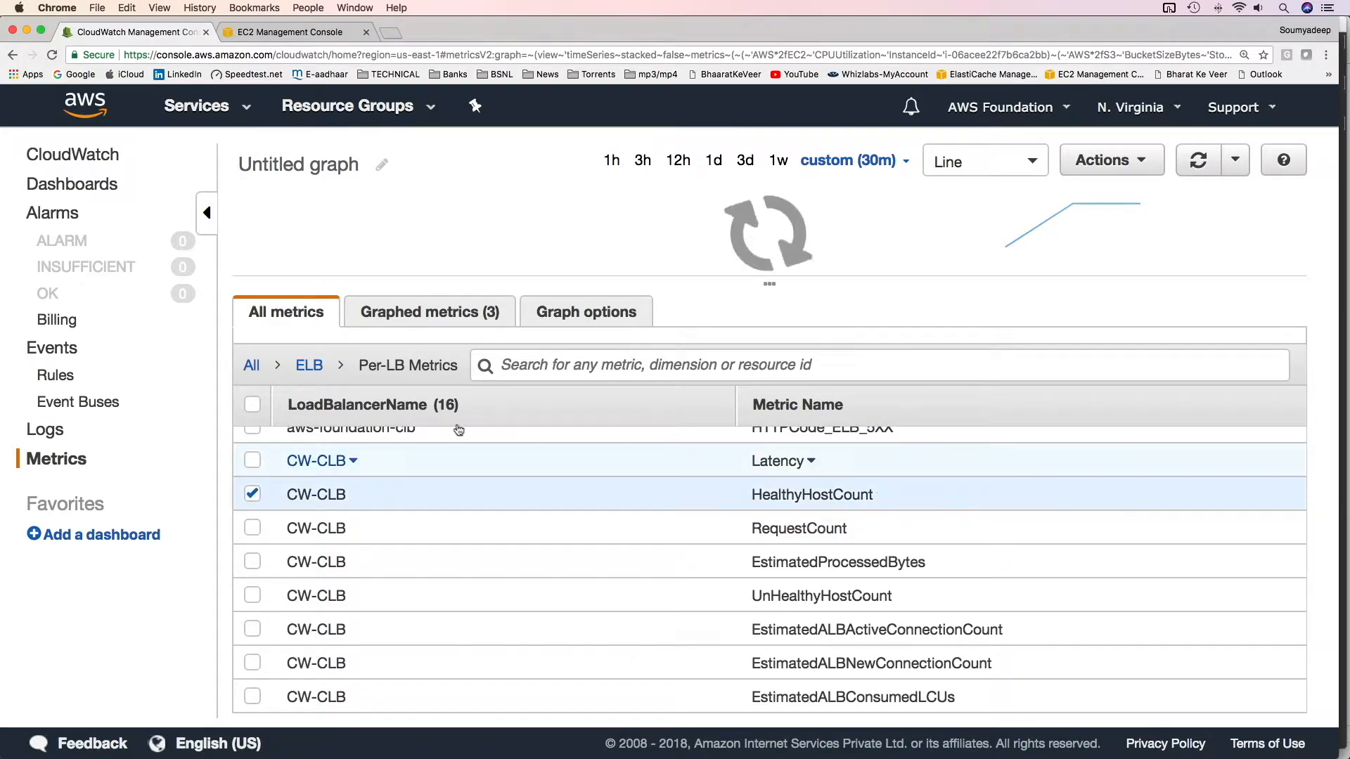
pyautogui.moveTo(1043, 240)
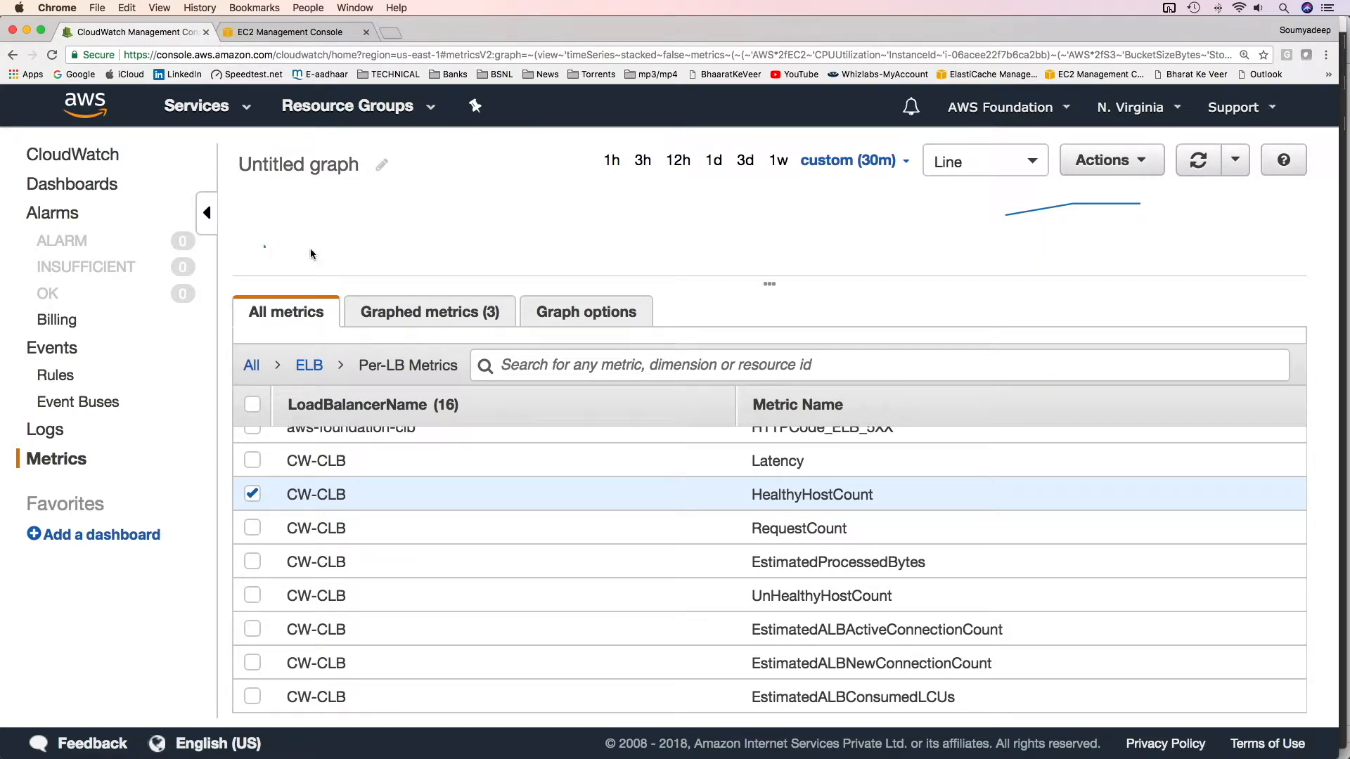
pyautogui.moveTo(980, 187)
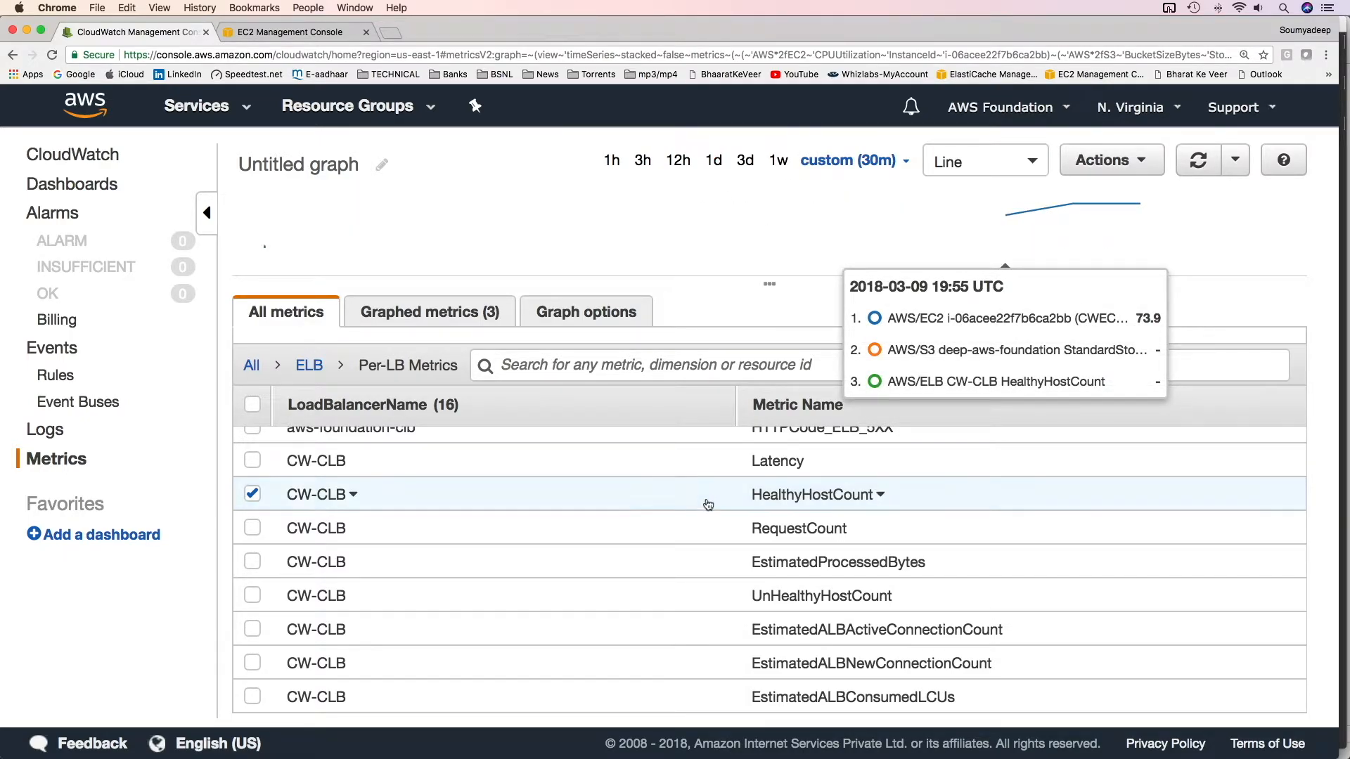
pyautogui.click(252, 494)
pyautogui.click(255, 530)
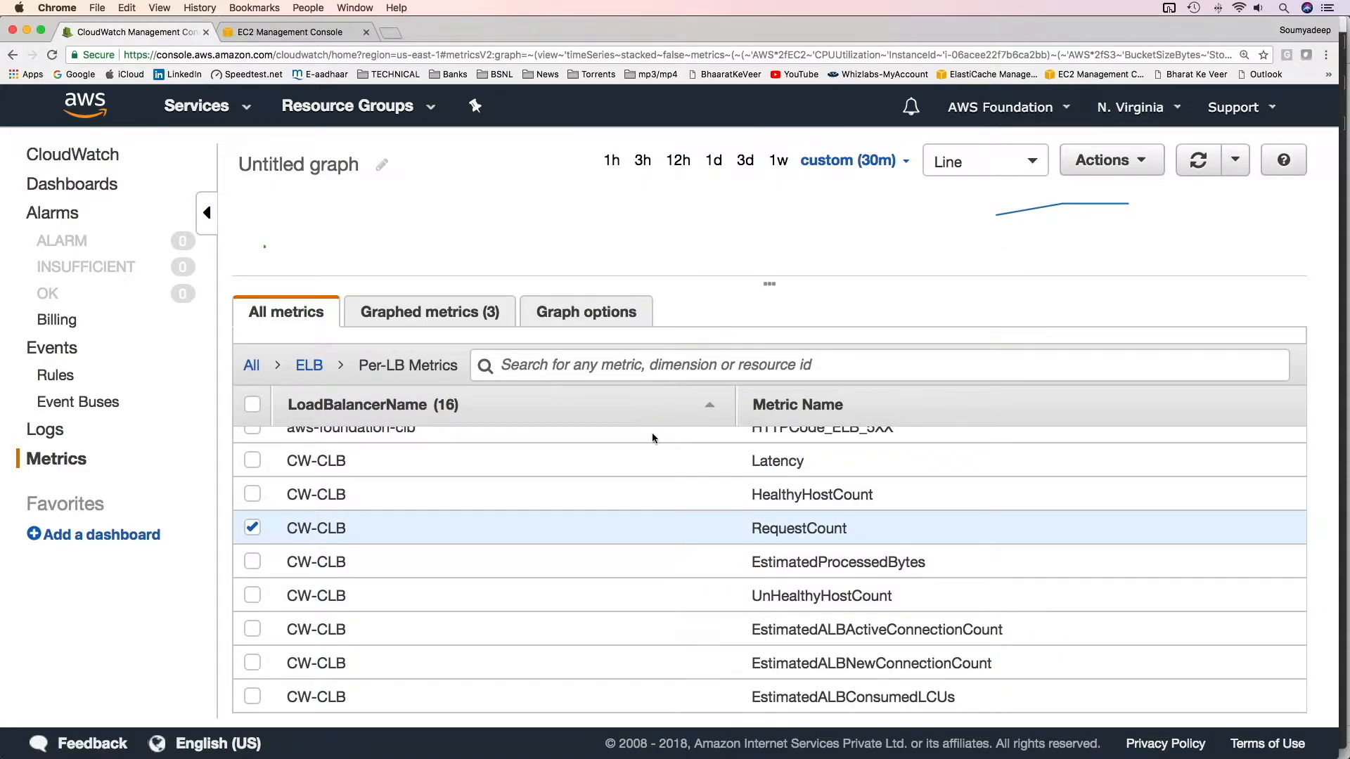
# Create a new CloudWatch dashboard named aws-foundation-dashboard
pyautogui.scroll(-1, 355, 584)
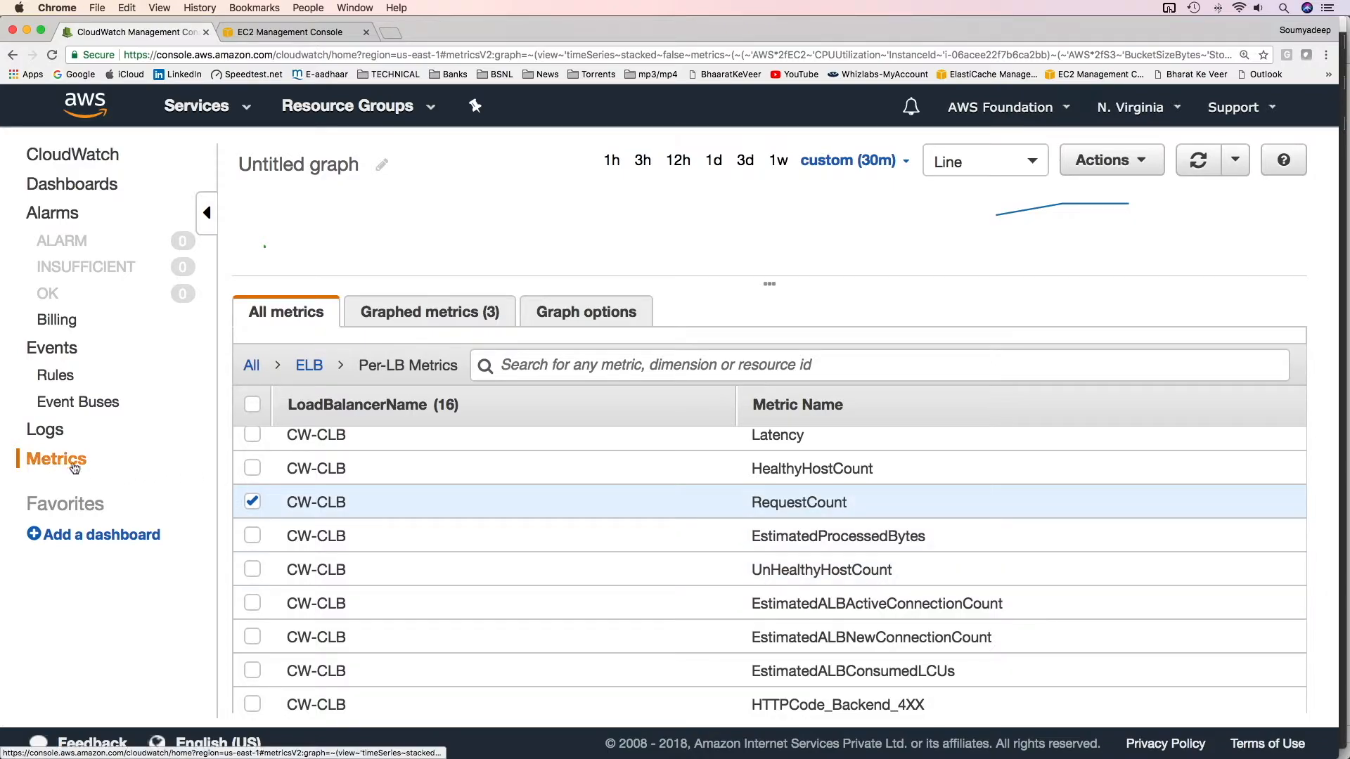
pyautogui.click(251, 365)
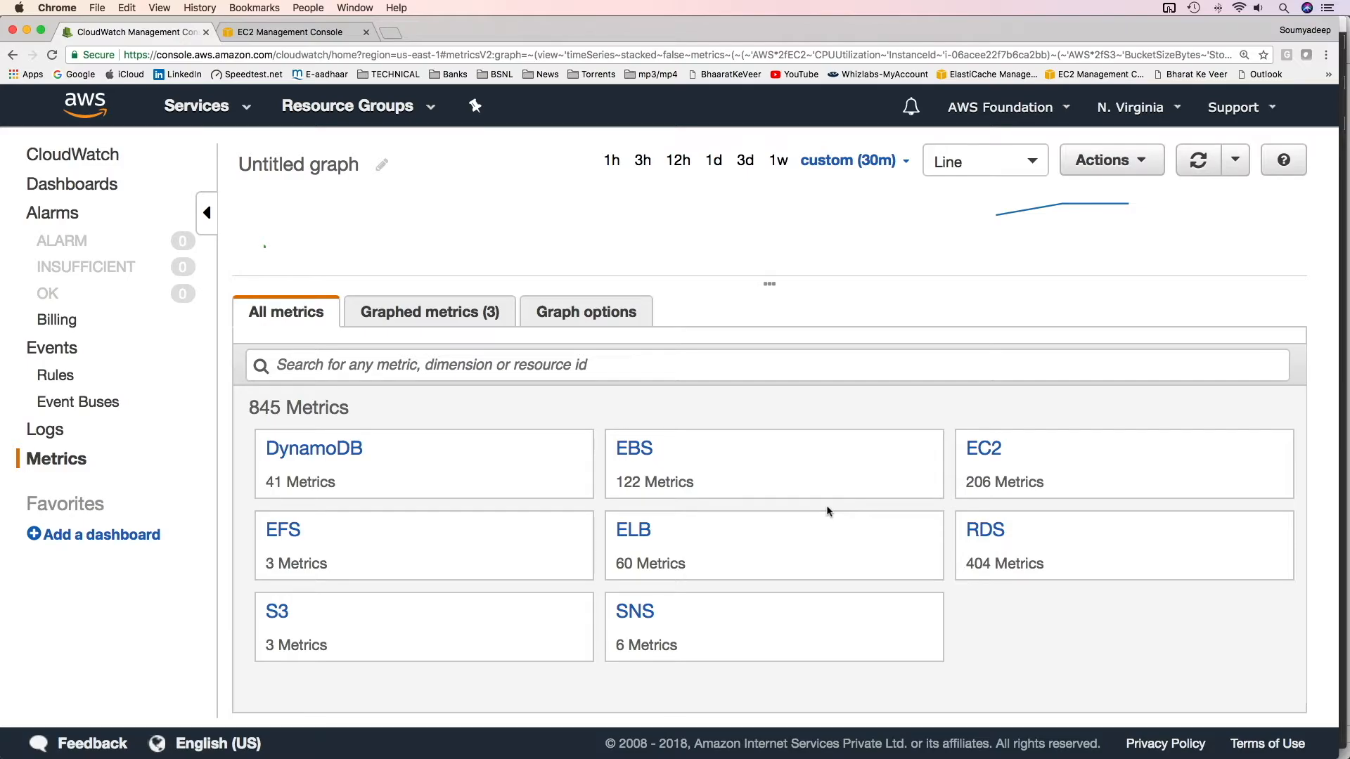
pyautogui.click(106, 185)
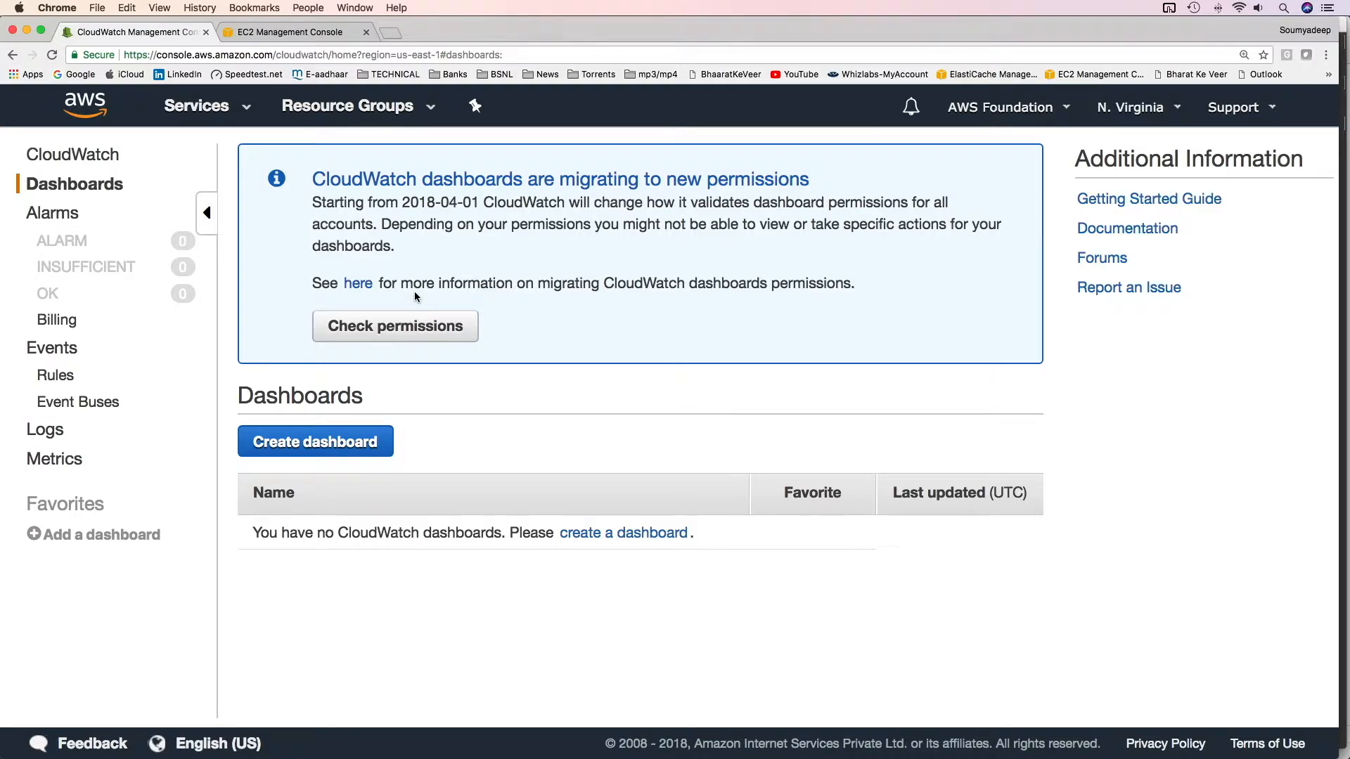
pyautogui.click(355, 447)
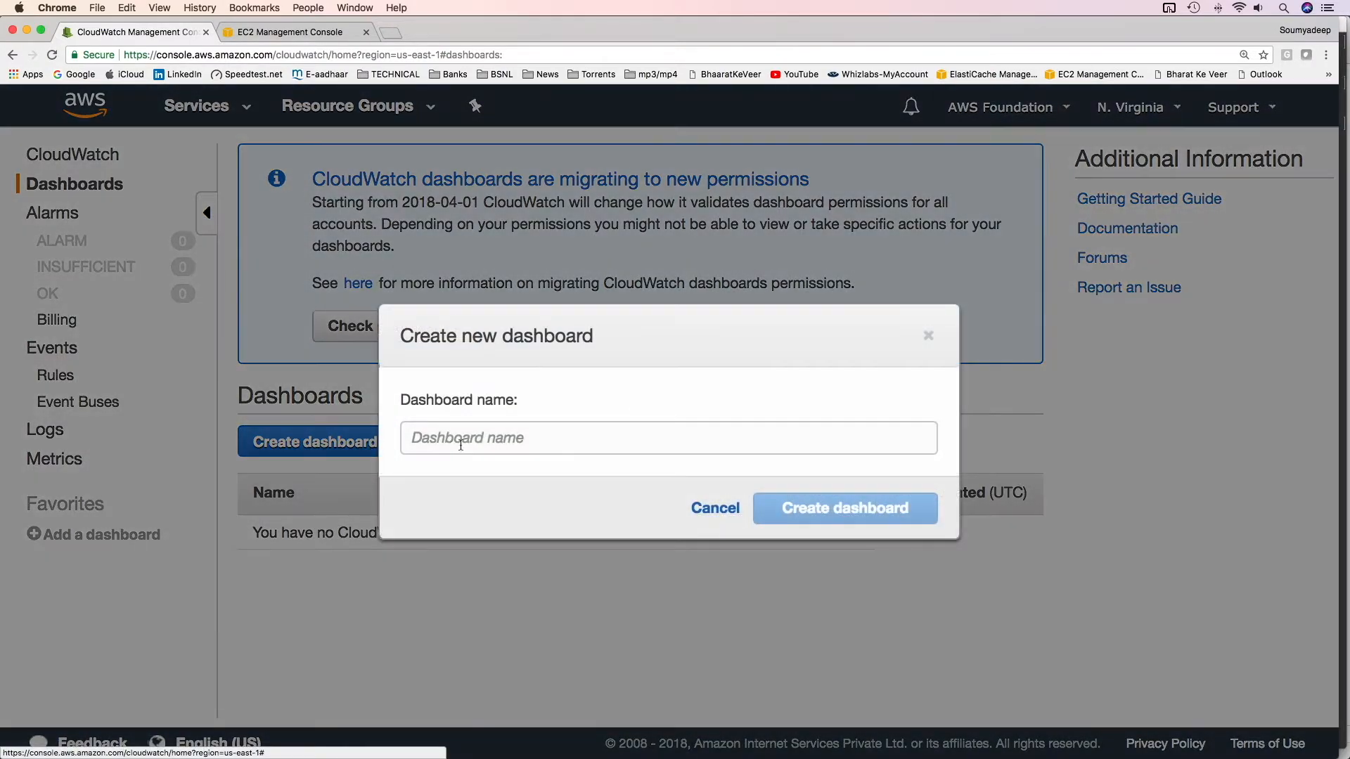
pyautogui.click(513, 442)
pyautogui.write('aws-foundation-das')
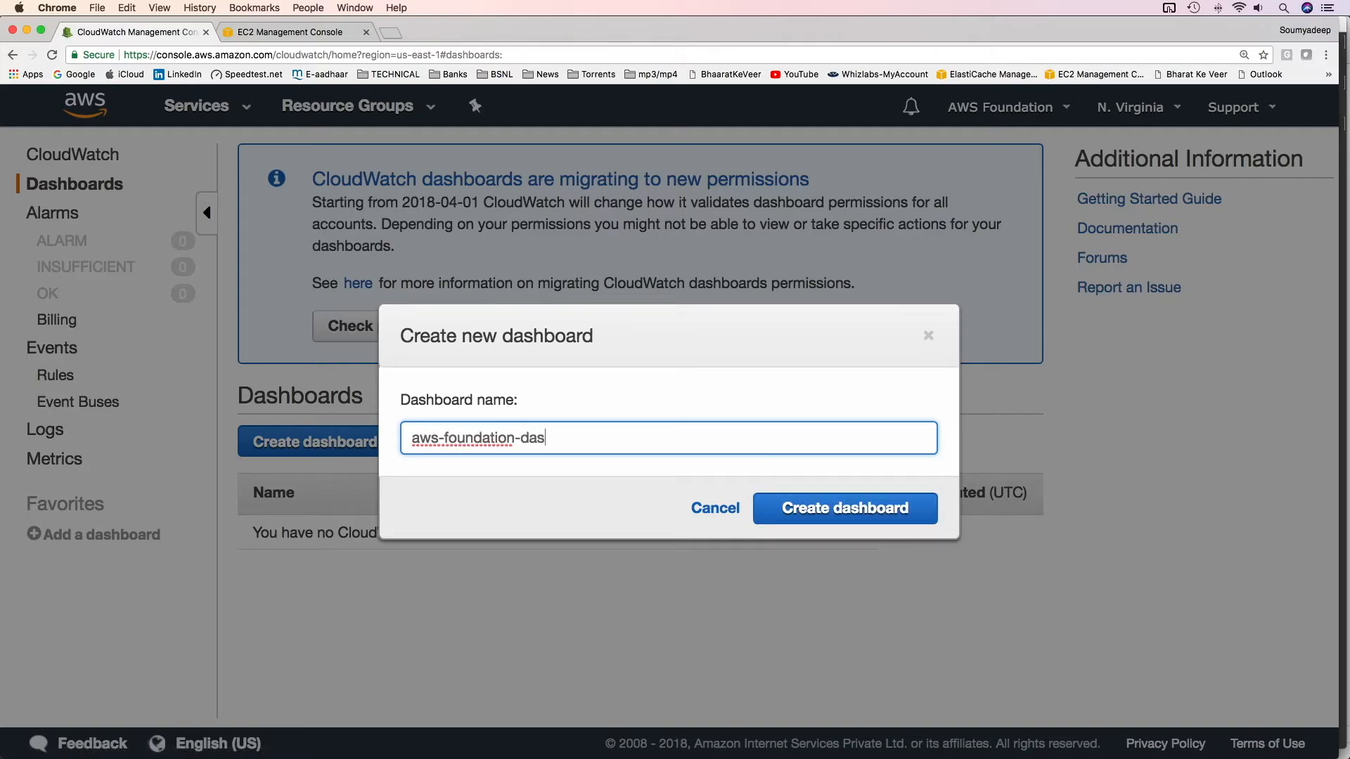
pyautogui.write('hboard')
pyautogui.click(839, 504)
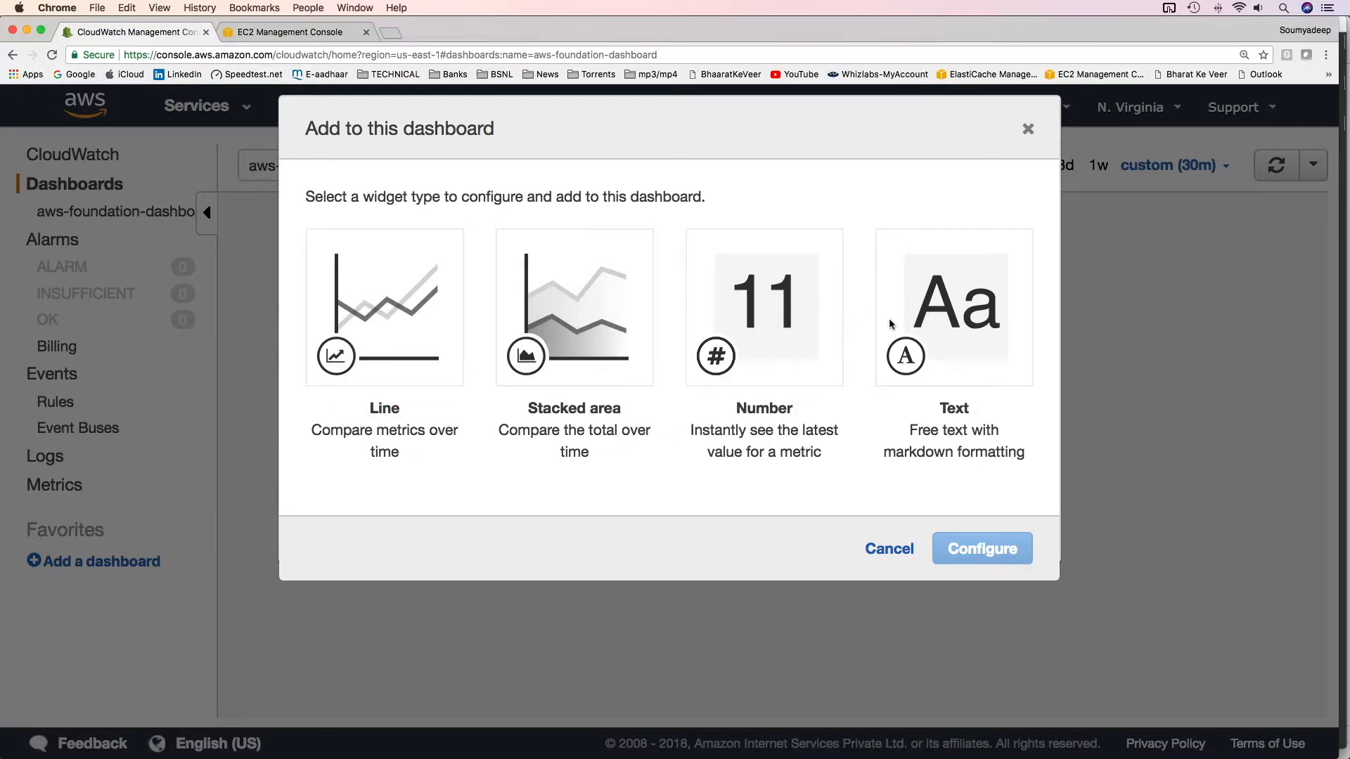
# Add a stacked area widget graphing the CWEC2-CPU instance's per-instance CPUUtilization metric to the dashboard
pyautogui.click(605, 334)
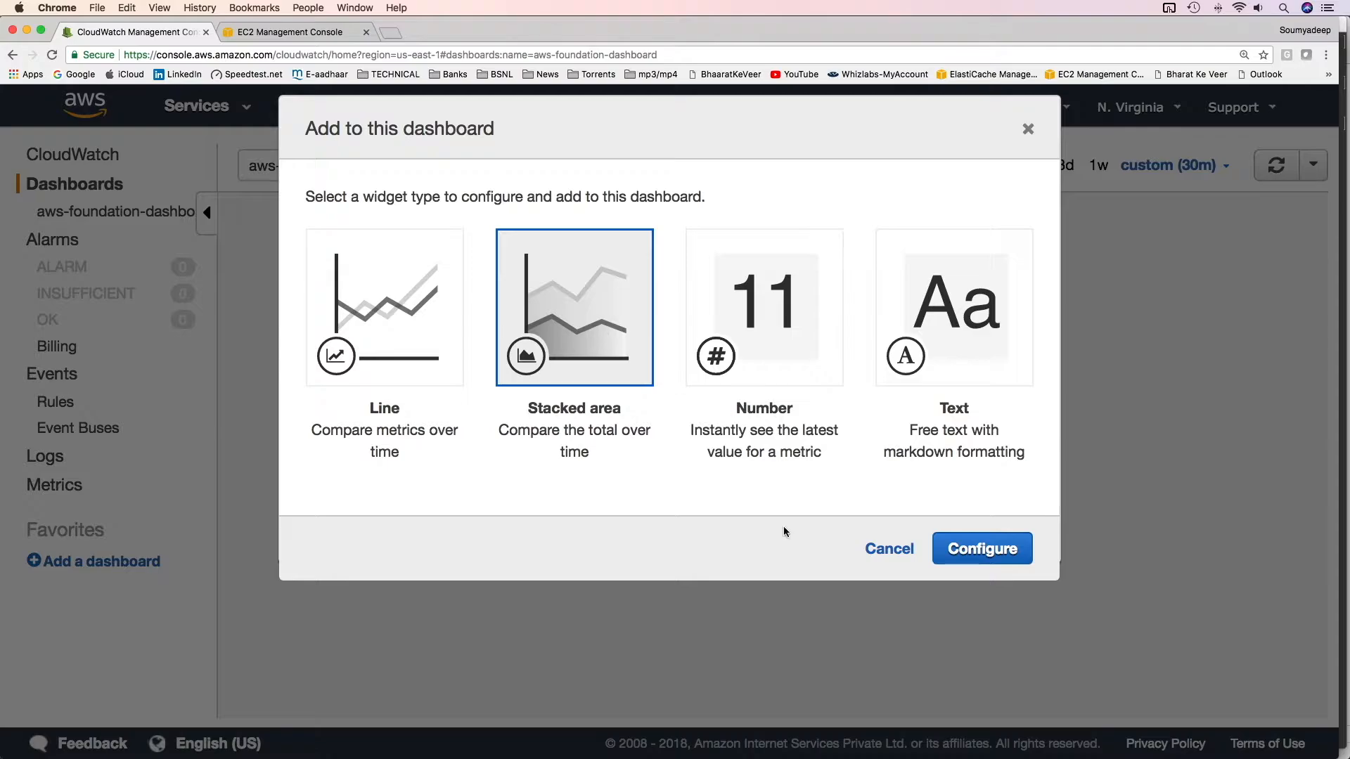
pyautogui.click(935, 563)
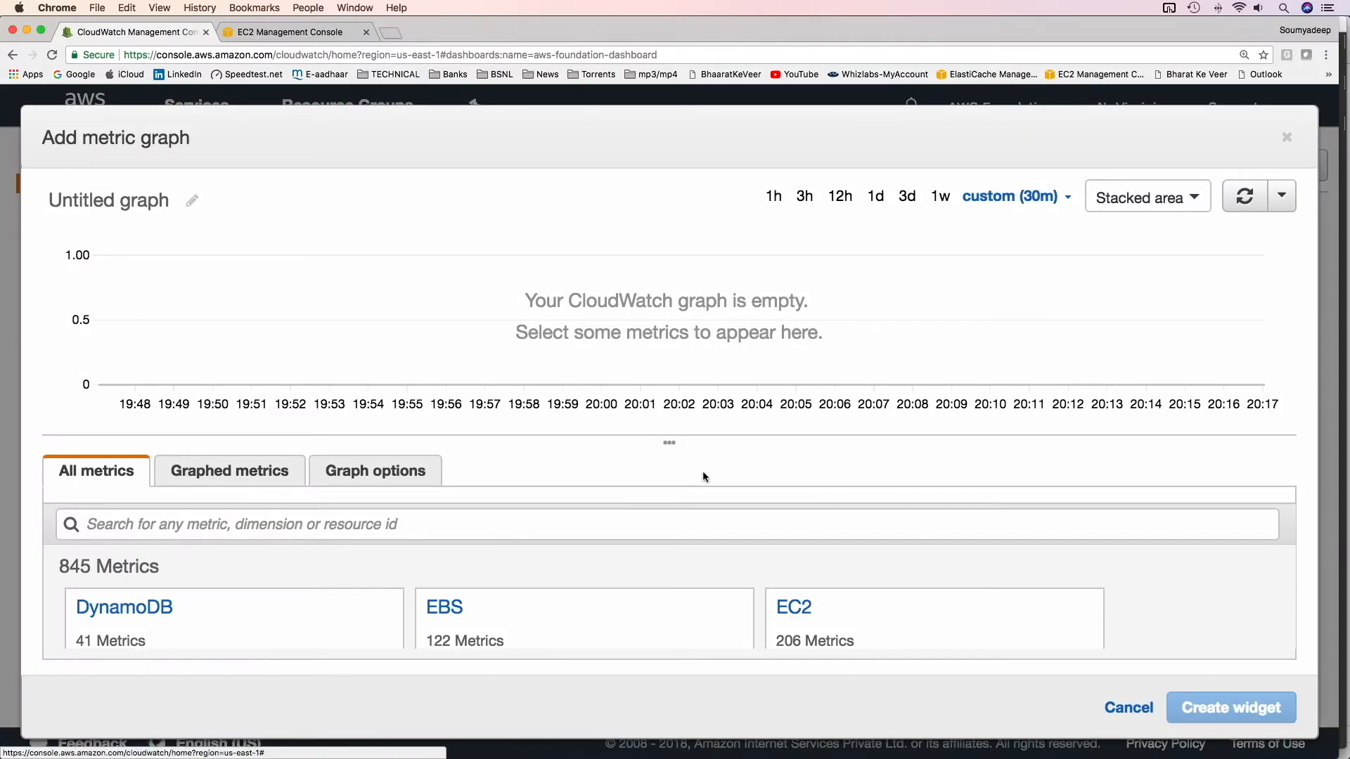
pyautogui.moveTo(672, 448); pyautogui.dragTo(681, 366)
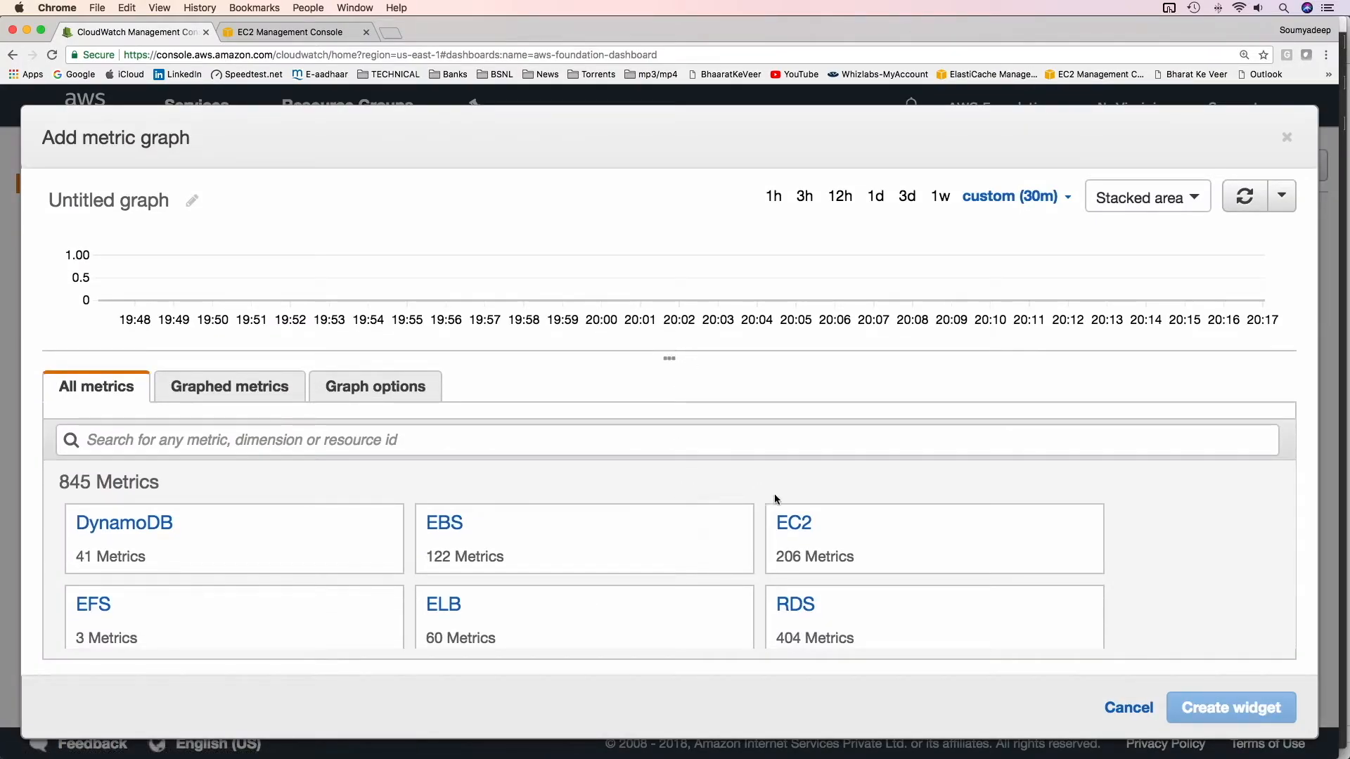
pyautogui.scroll(-1, 854, 591)
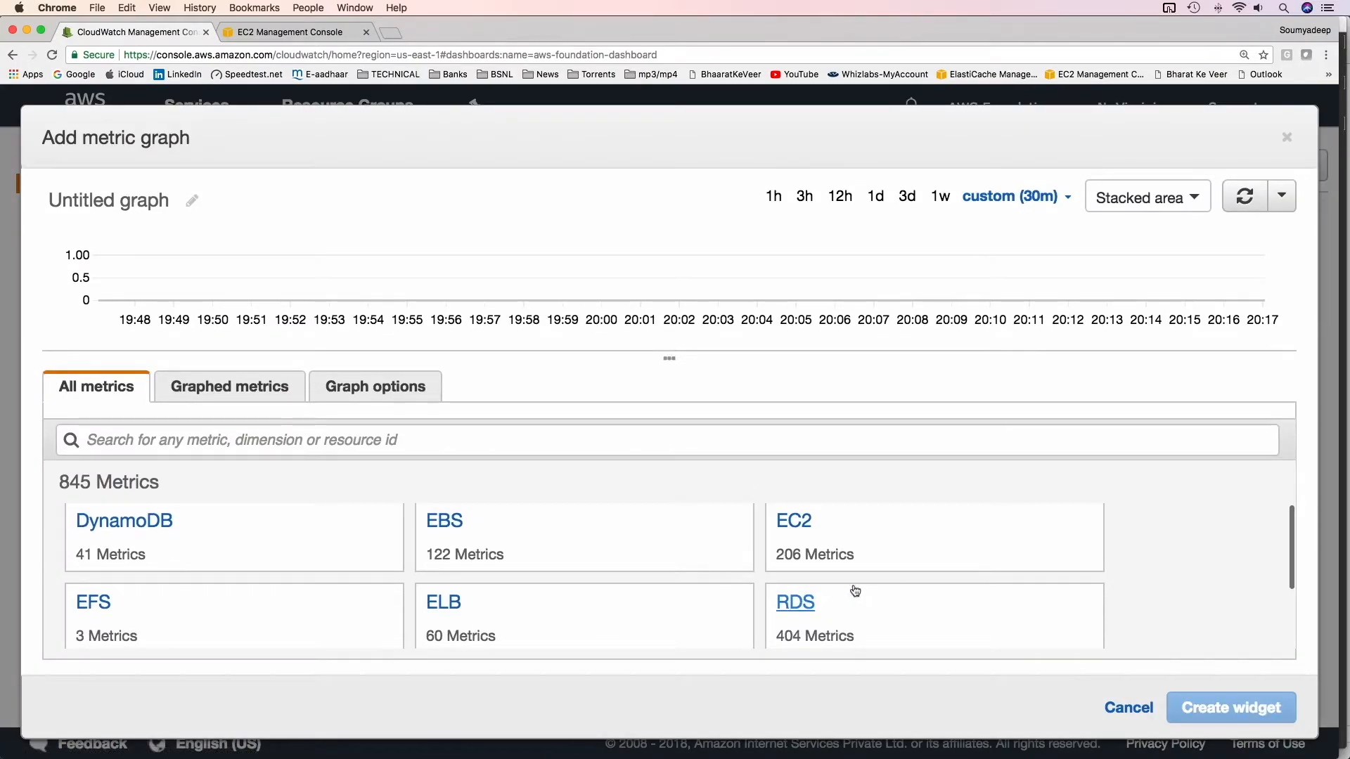
pyautogui.click(791, 527)
pyautogui.click(135, 533)
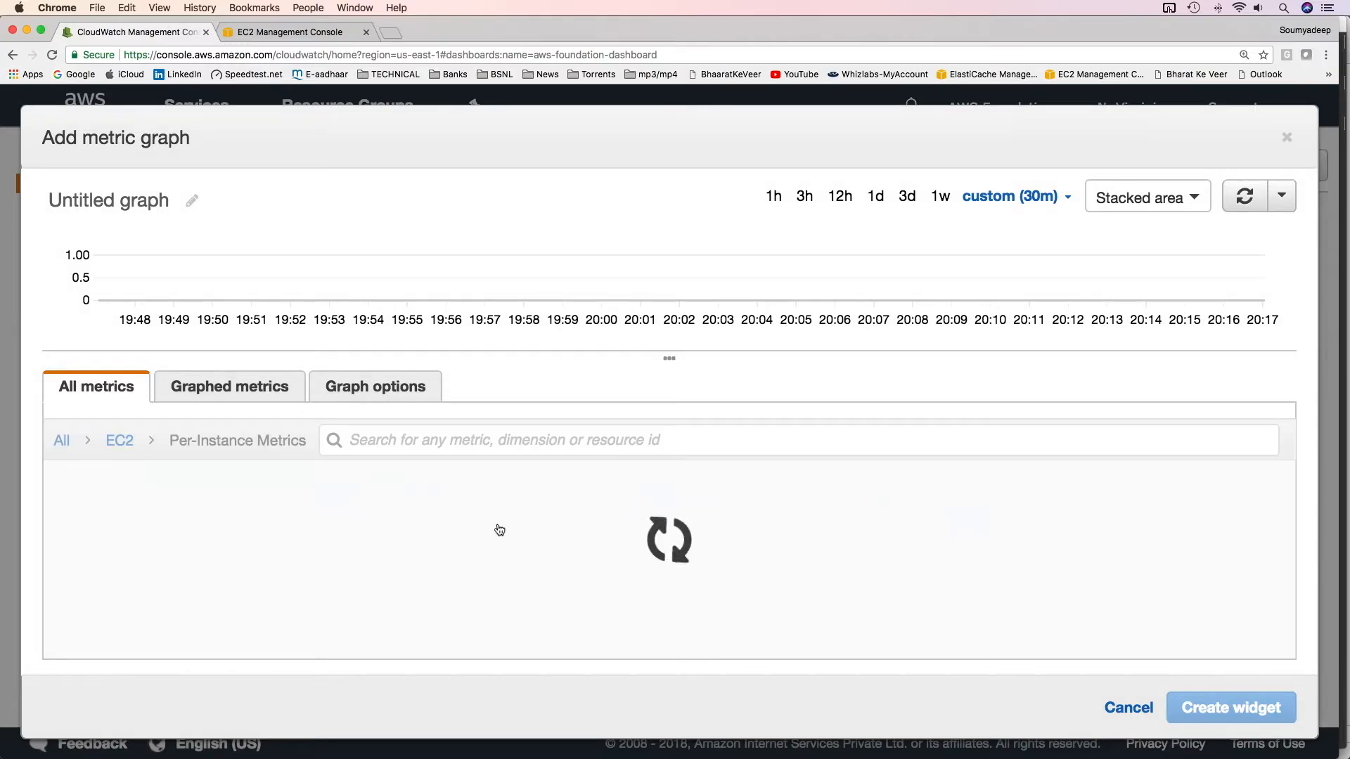
pyautogui.scroll(-10, 239, 585)
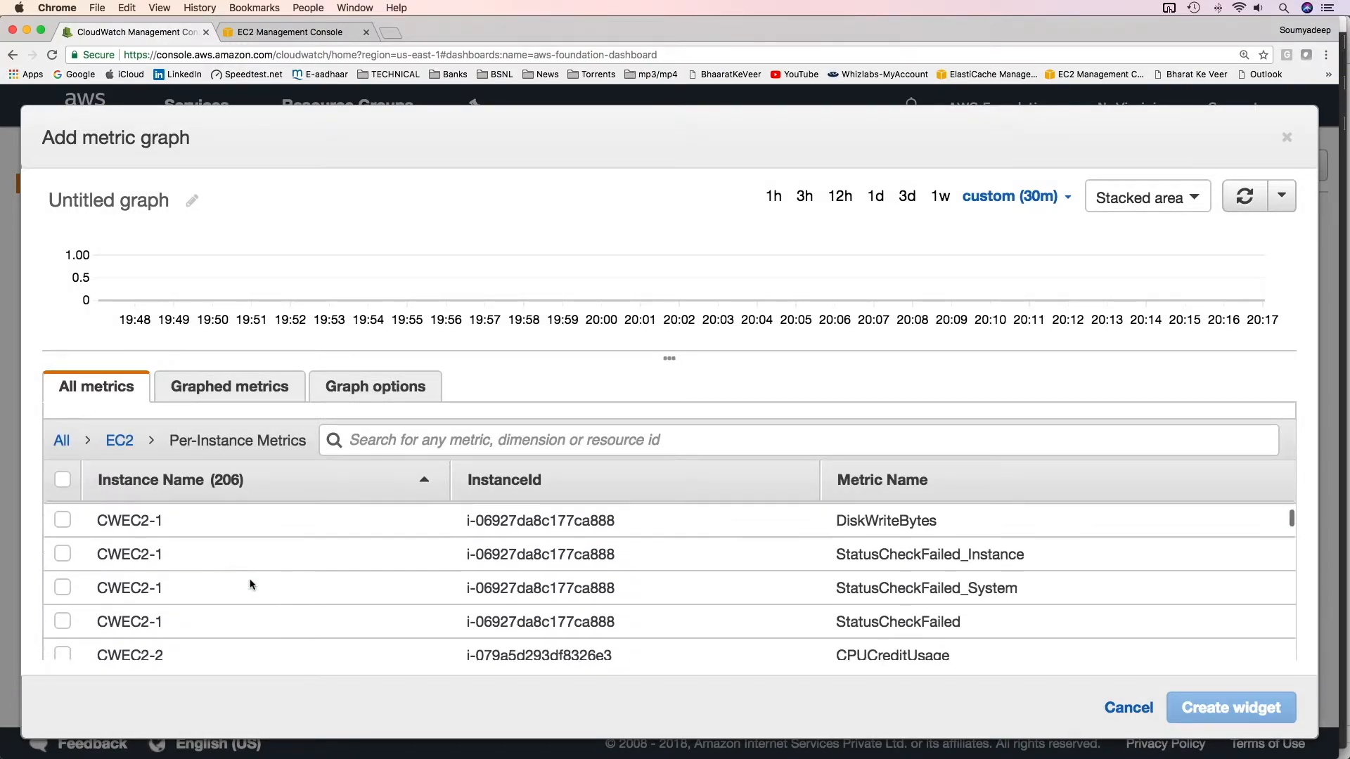
pyautogui.scroll(-10, 250, 586)
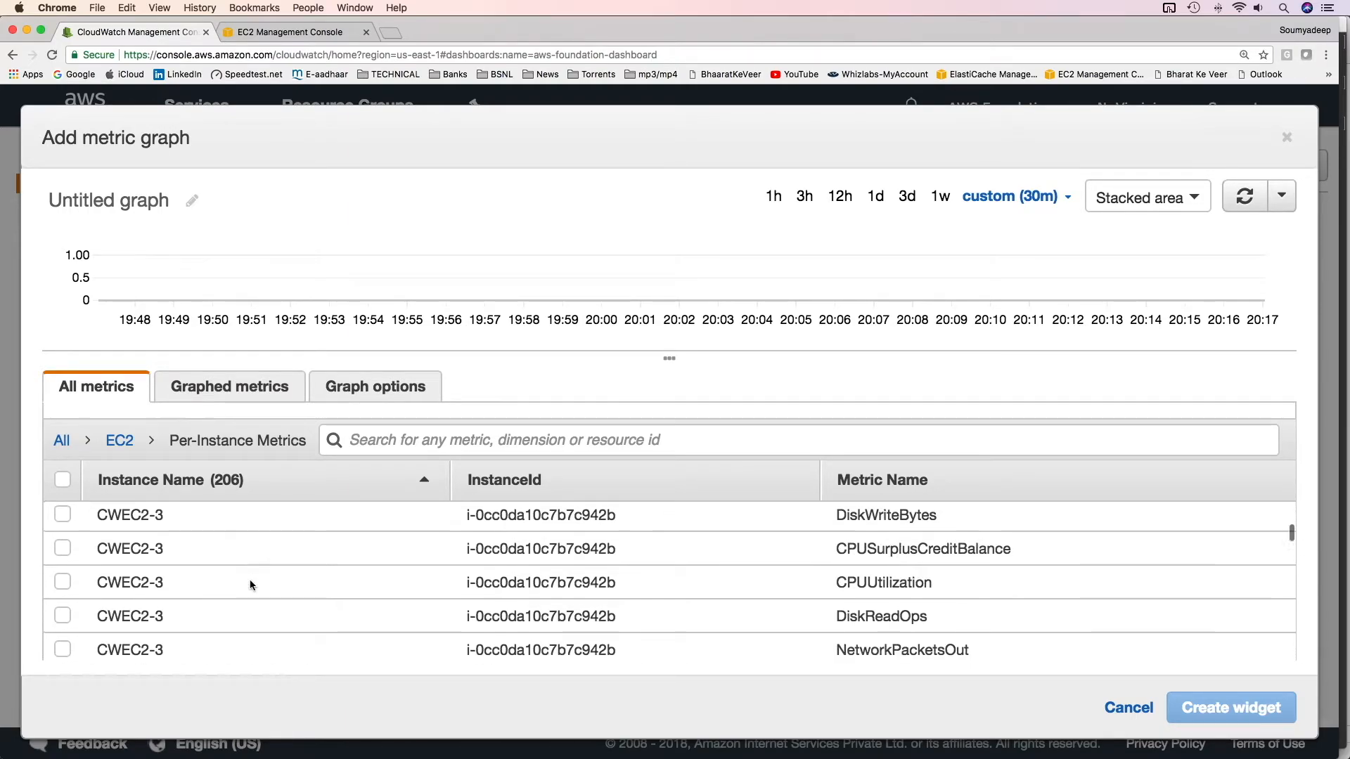
pyautogui.scroll(-2, 251, 586)
pyautogui.click(63, 609)
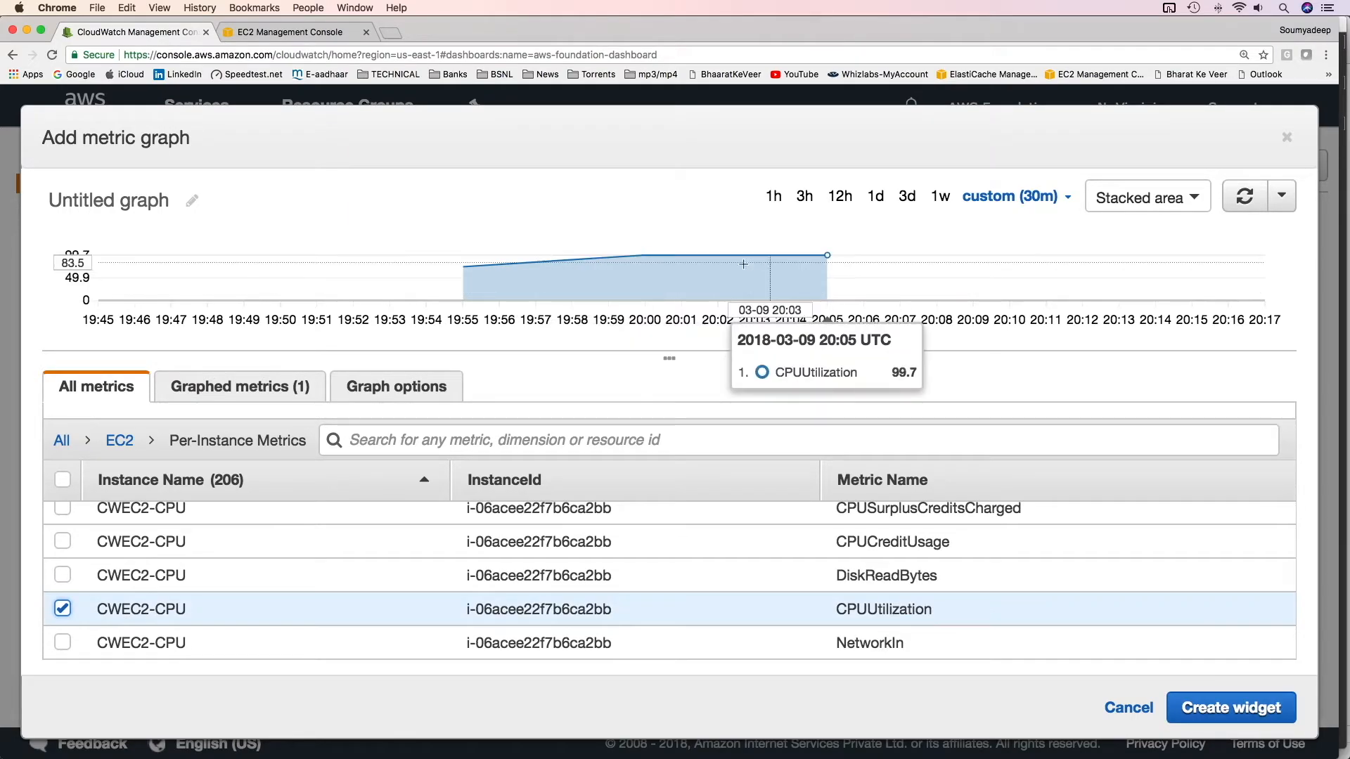
pyautogui.click(1247, 707)
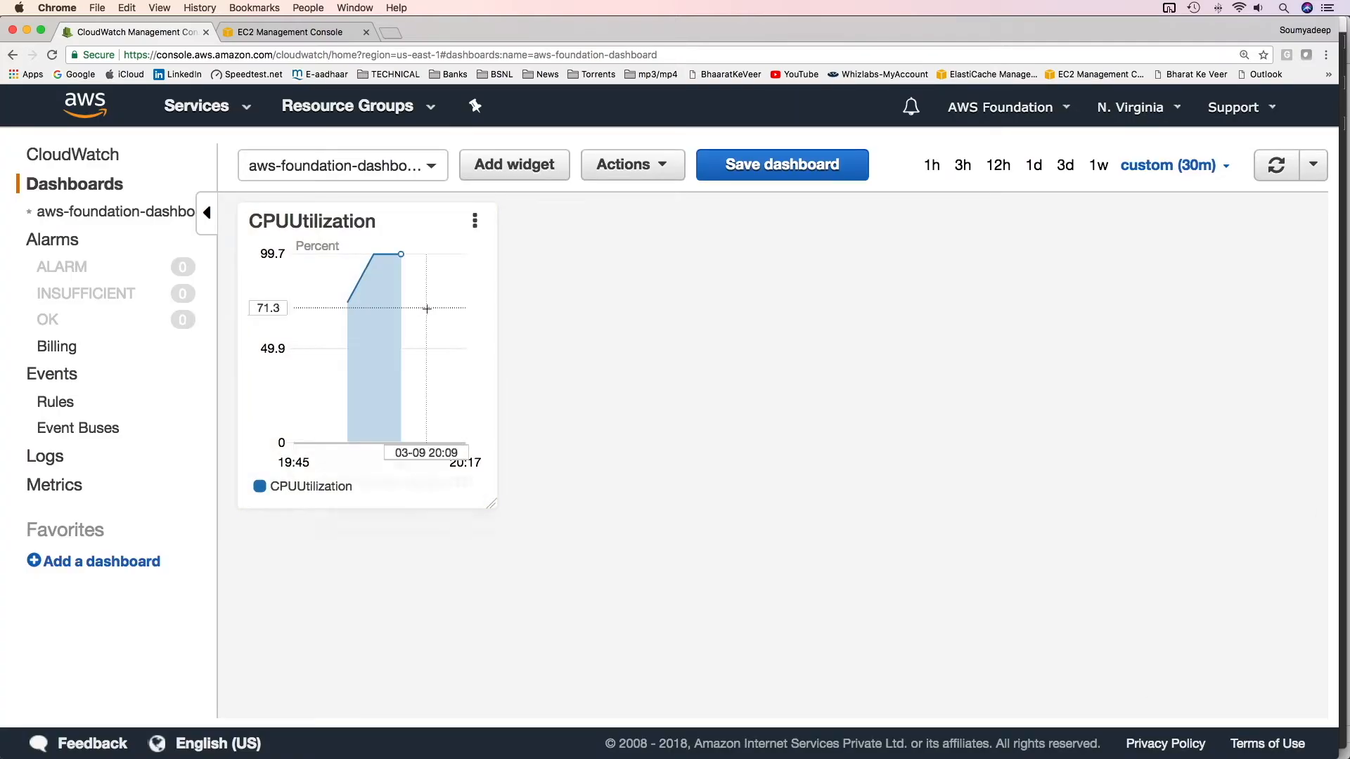
# Resize the cpu-util-cwec2-cpu widget on the dashboard
pyautogui.moveTo(494, 505); pyautogui.dragTo(741, 476)
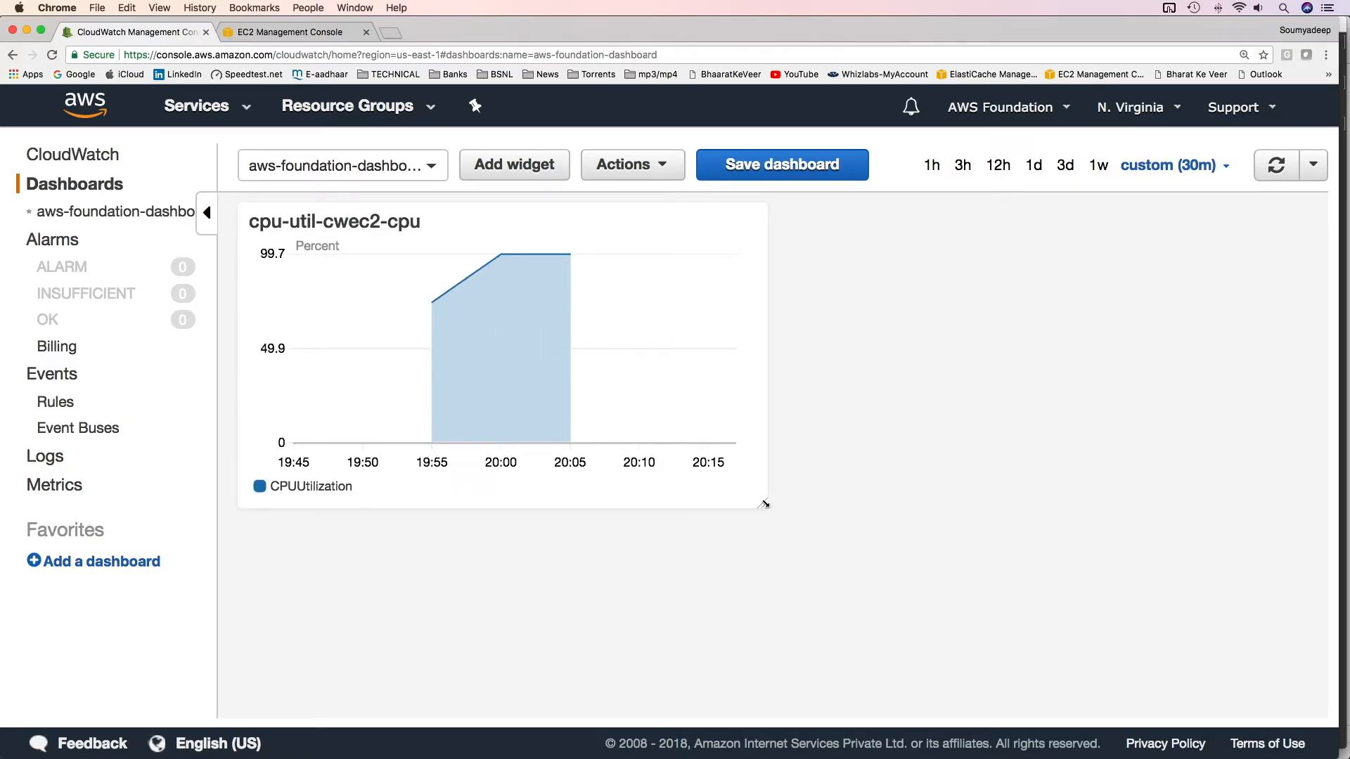
pyautogui.moveTo(764, 504); pyautogui.dragTo(641, 429)
# Inspect the widget's enlarged view, zooming into a shorter time span, and save the dashboard
pyautogui.click(566, 220)
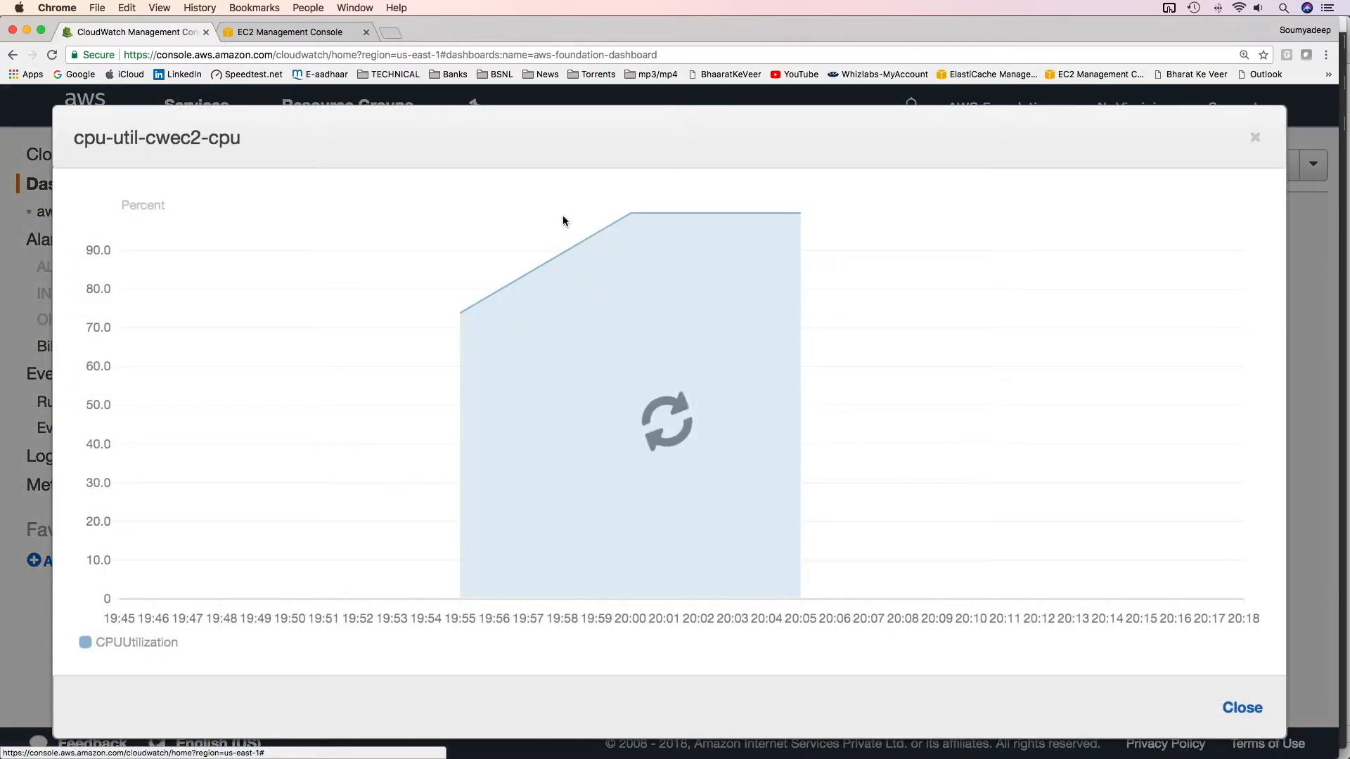
pyautogui.click(1255, 139)
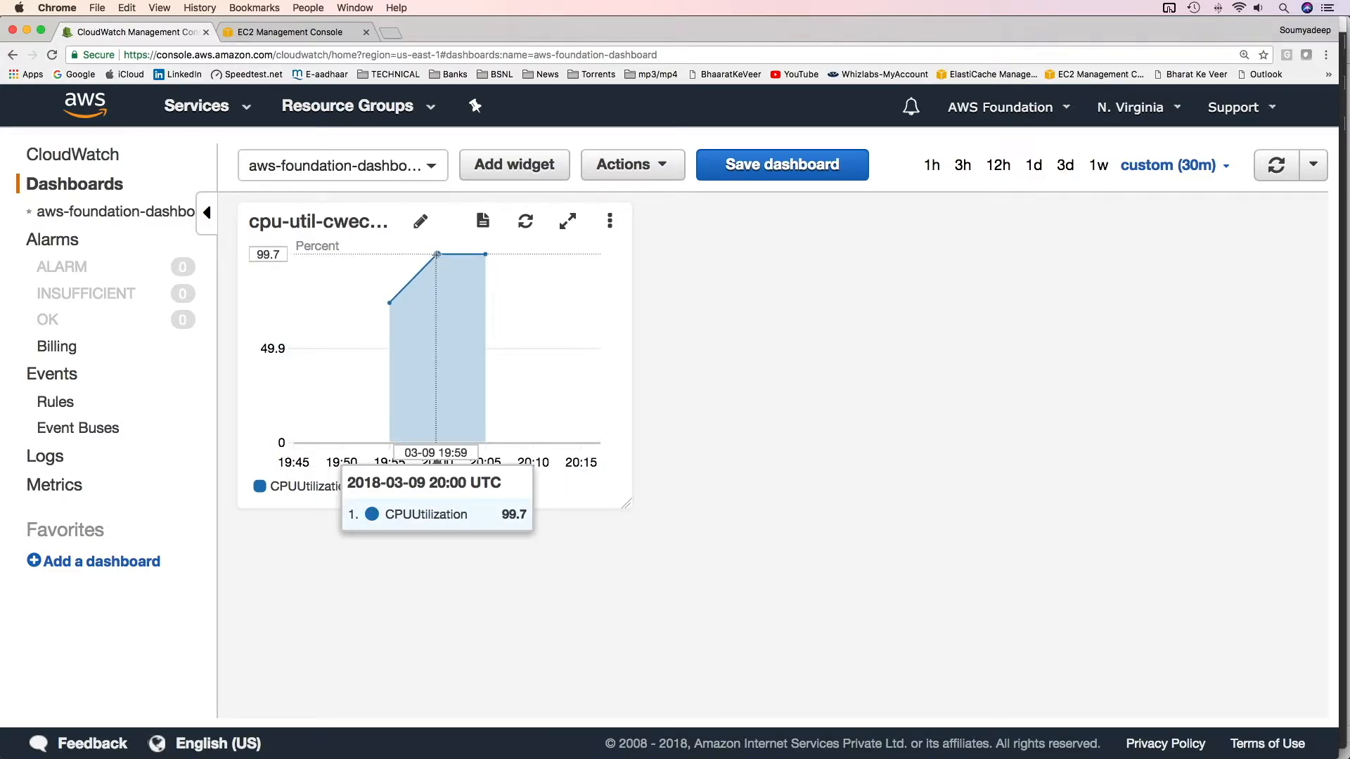
pyautogui.click(567, 221)
pyautogui.moveTo(524, 275); pyautogui.dragTo(665, 363)
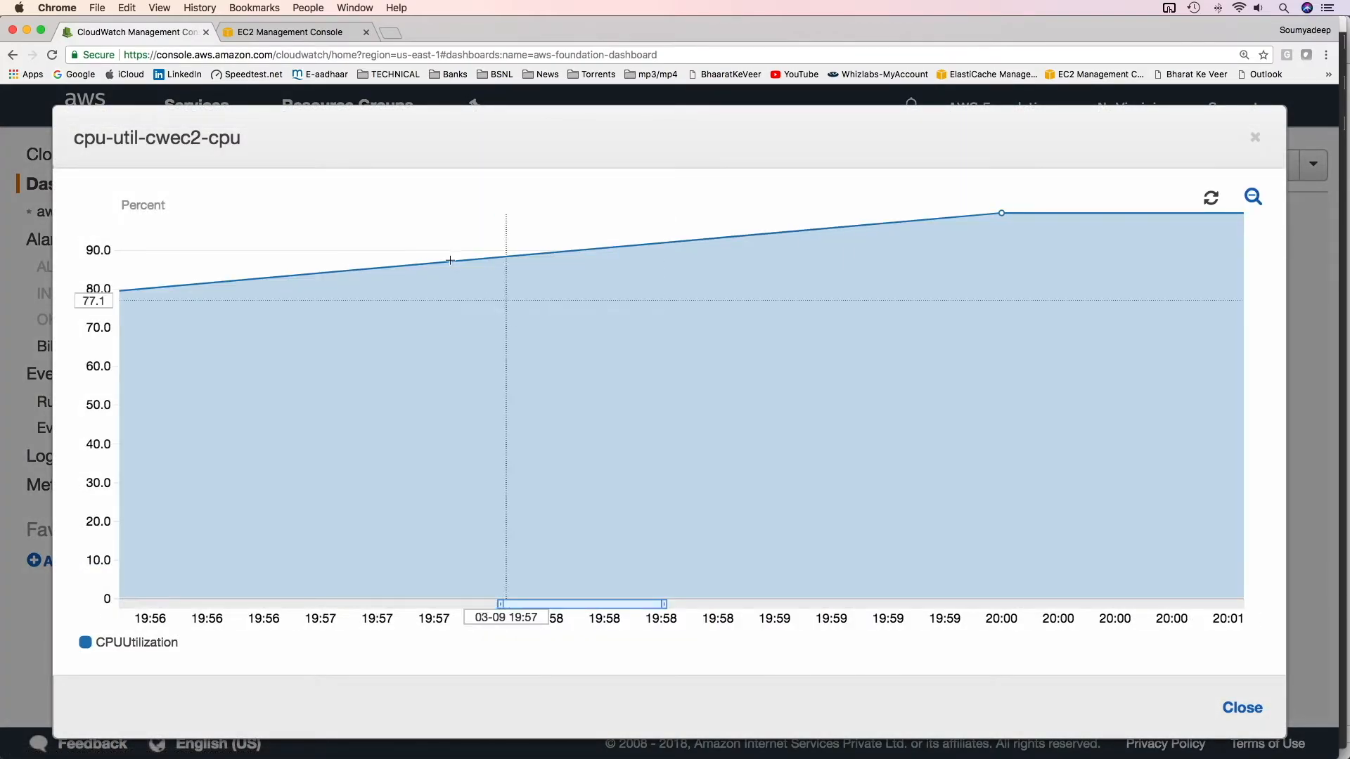
pyautogui.moveTo(404, 223); pyautogui.dragTo(525, 298)
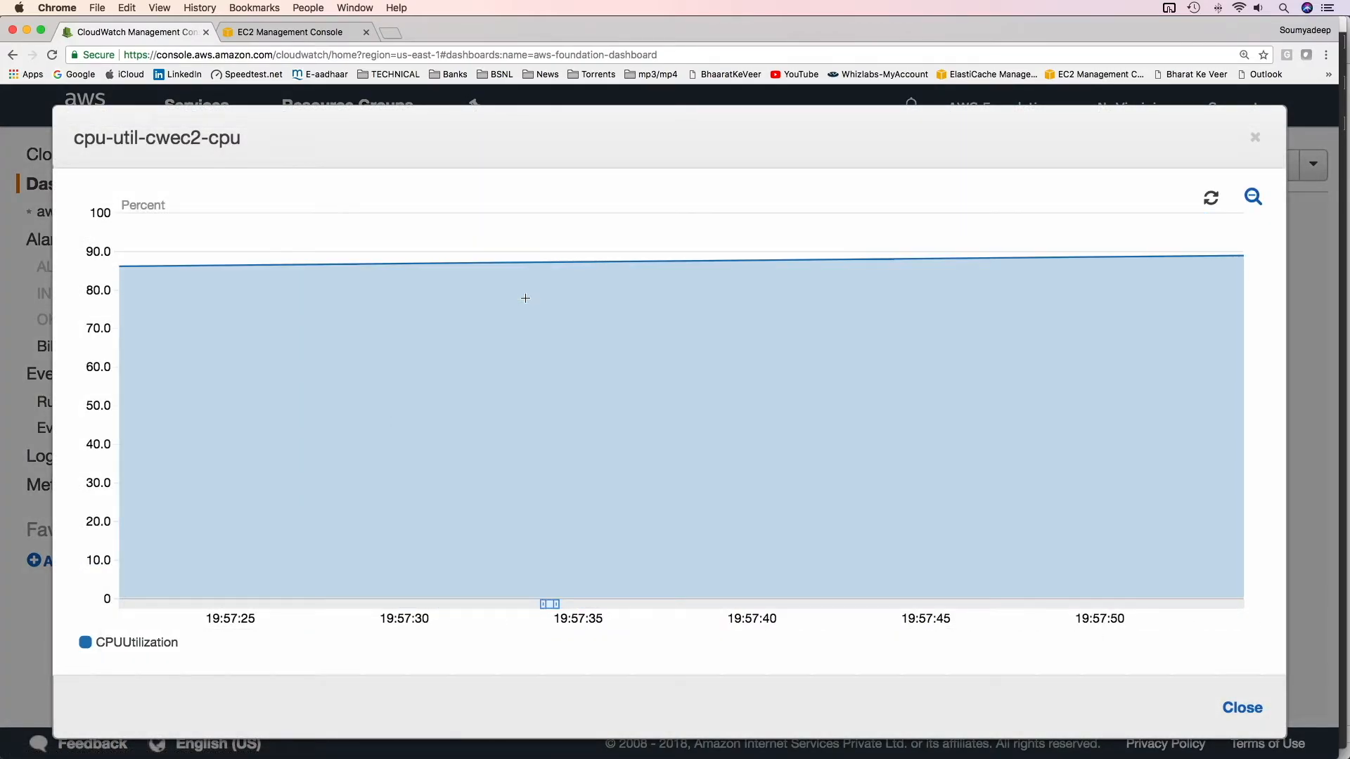
pyautogui.press('Escape')
pyautogui.click(754, 175)
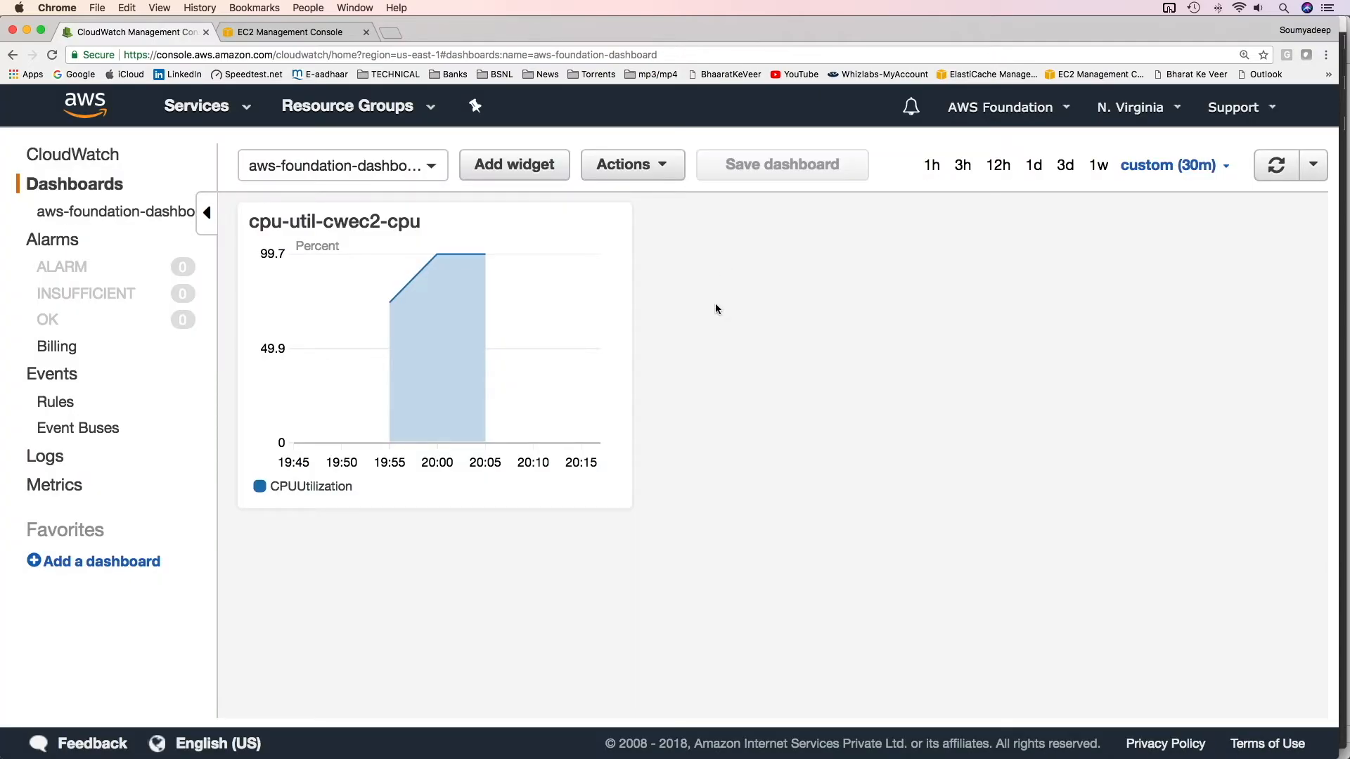
# Start another stacked area widget and open the RDS By Database Engine metrics list
pyautogui.click(529, 174)
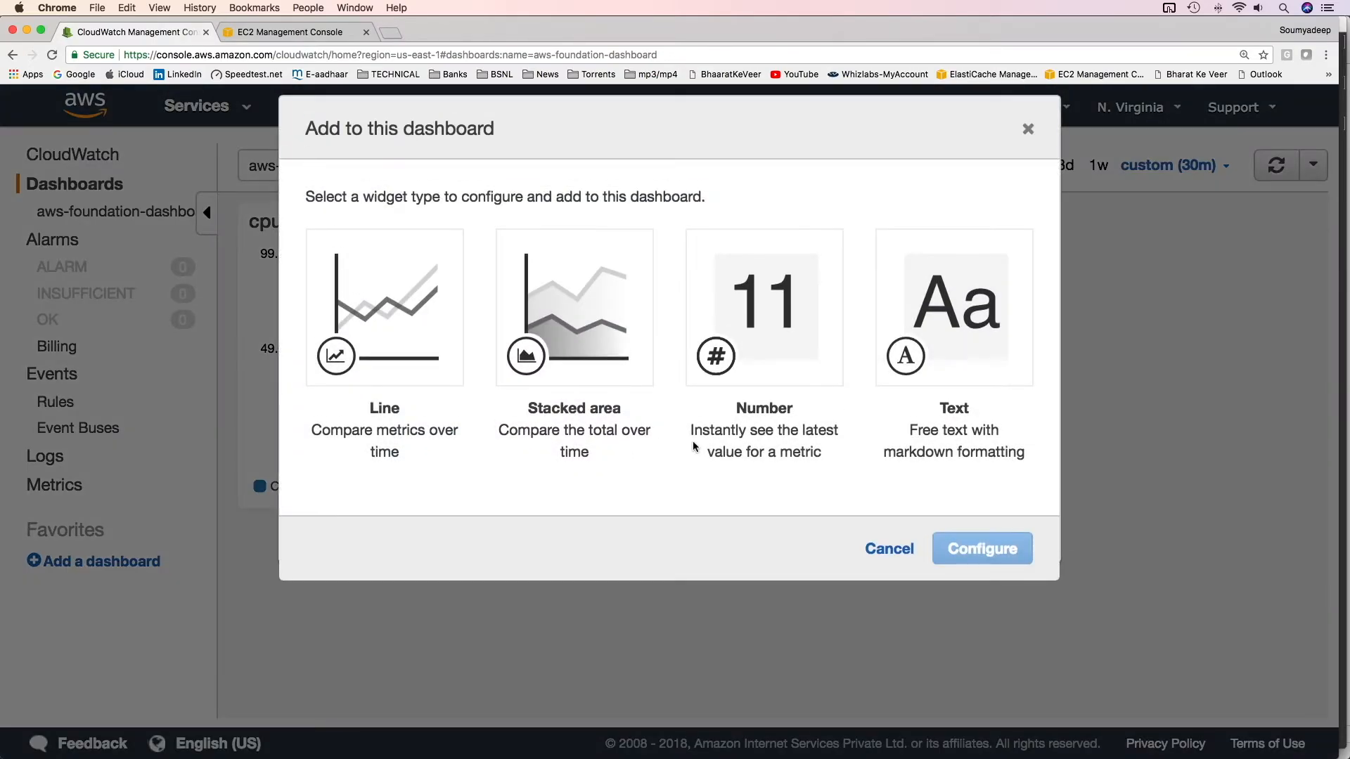
pyautogui.doubleClick(624, 406)
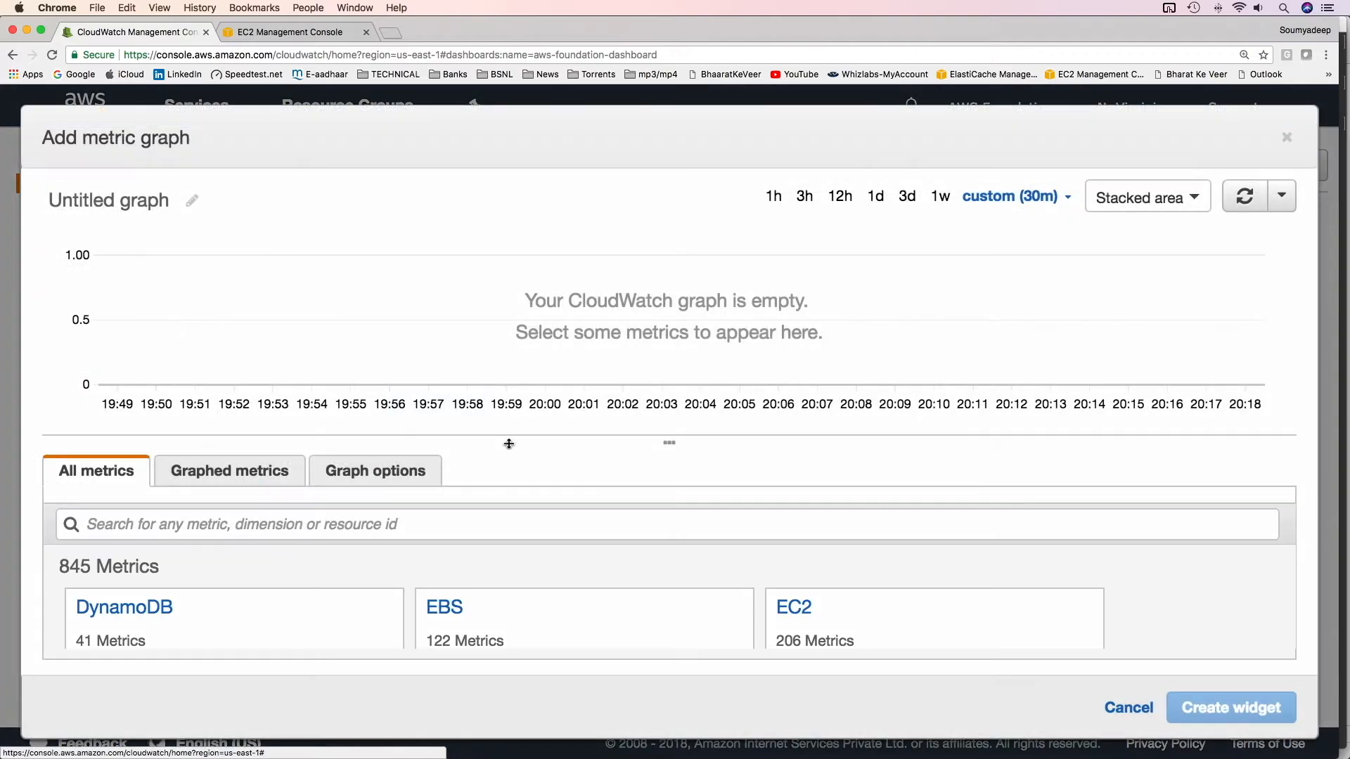
pyautogui.moveTo(665, 446); pyautogui.dragTo(704, 303)
pyautogui.scroll(-2, 555, 453)
pyautogui.scroll(2, 703, 598)
pyautogui.click(802, 566)
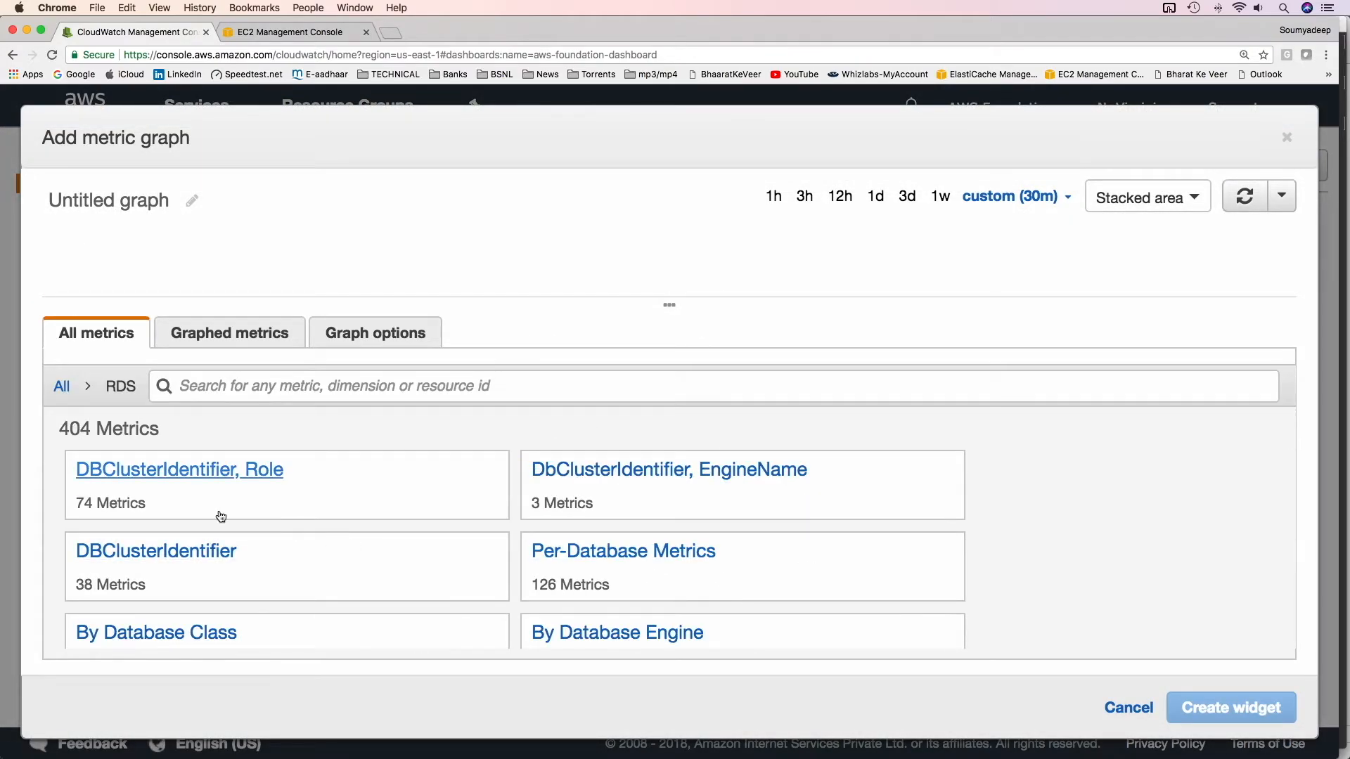
pyautogui.scroll(-2, 305, 576)
pyautogui.scroll(2, 305, 575)
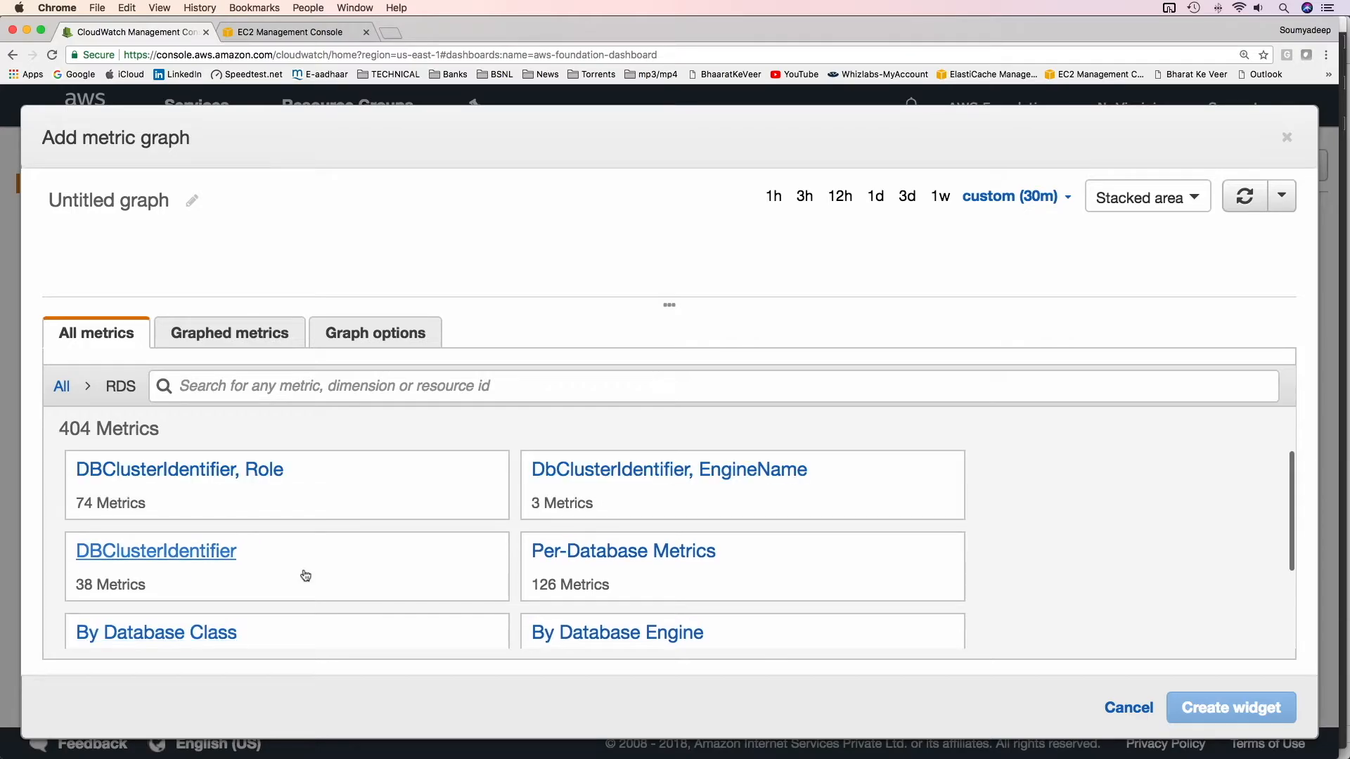
pyautogui.scroll(-2, 394, 554)
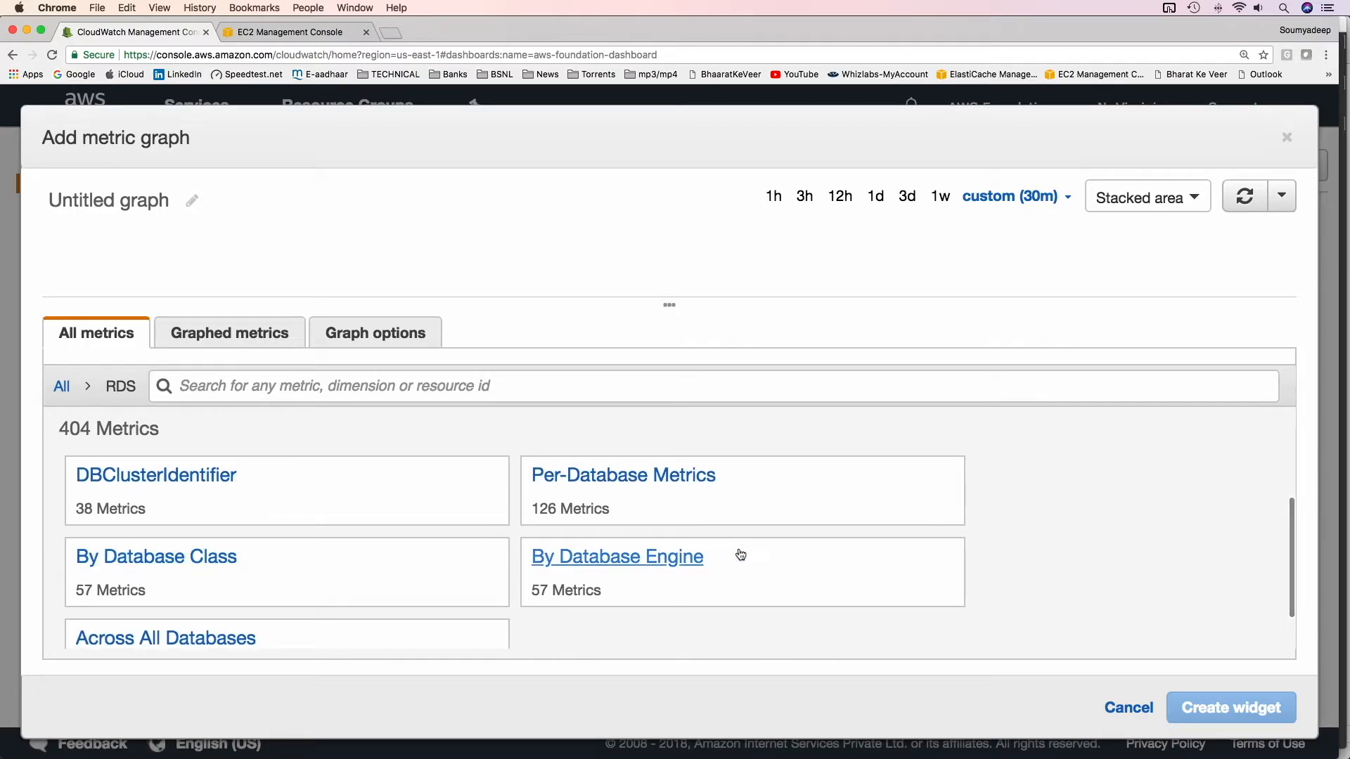
pyautogui.scroll(2, 623, 572)
pyautogui.click(653, 622)
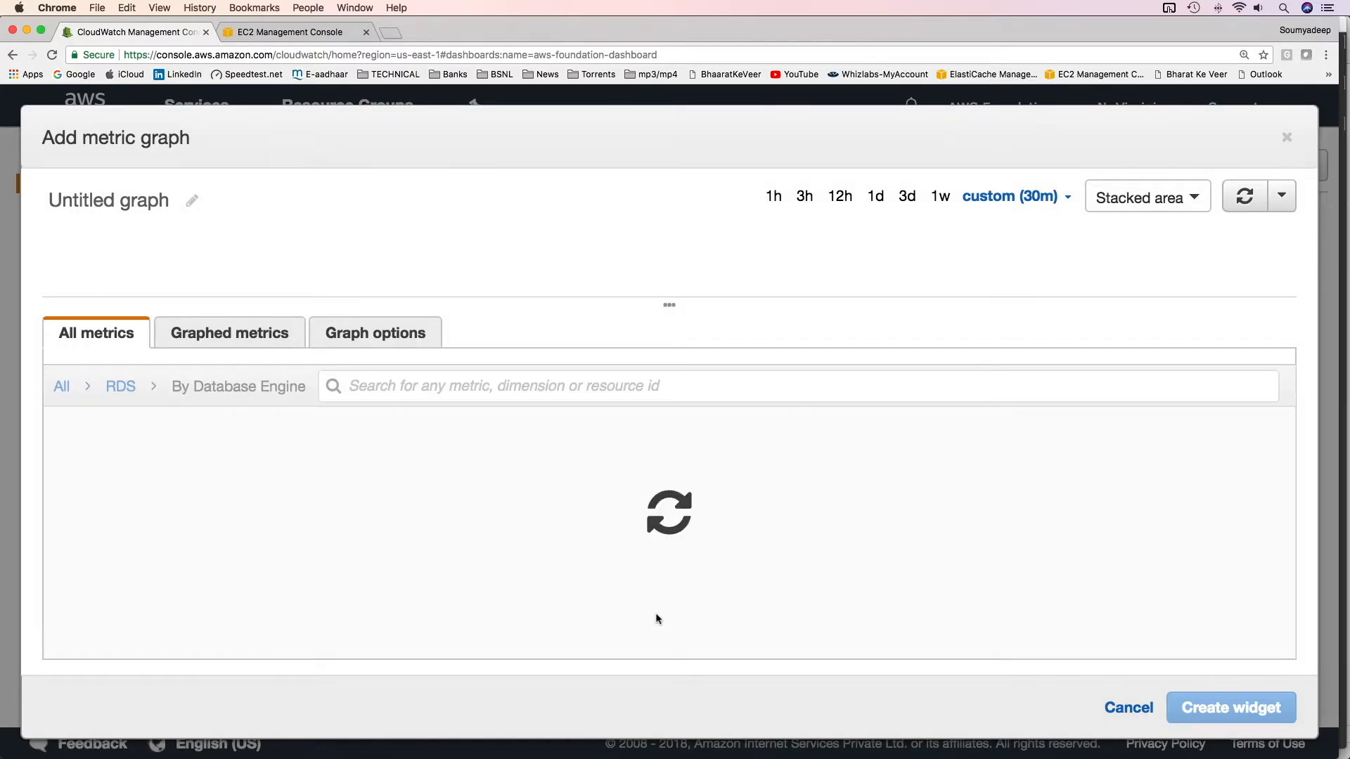
# Preview the mysql CPUUtilization and ReadLatency metrics in the RDS list, deselecting each again
pyautogui.scroll(-15, 323, 566)
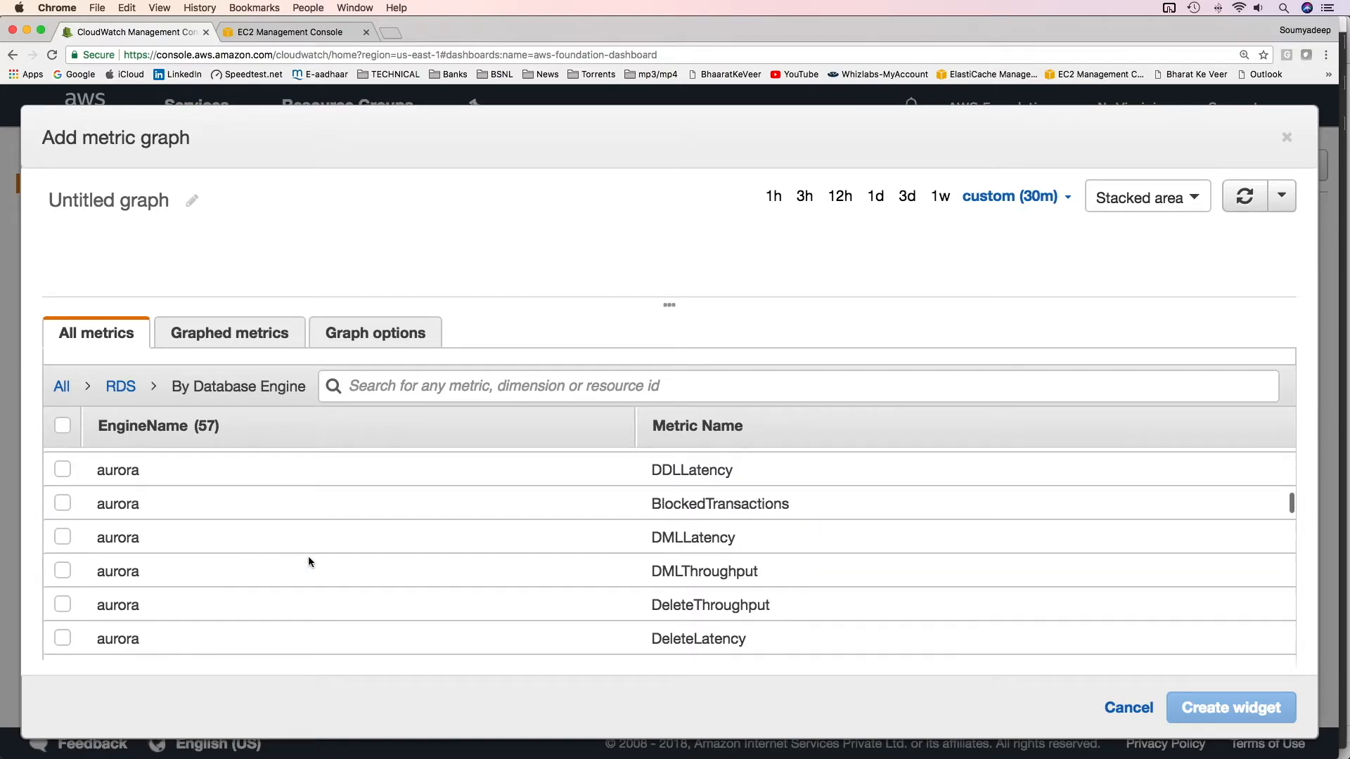
pyautogui.scroll(2, 275, 559)
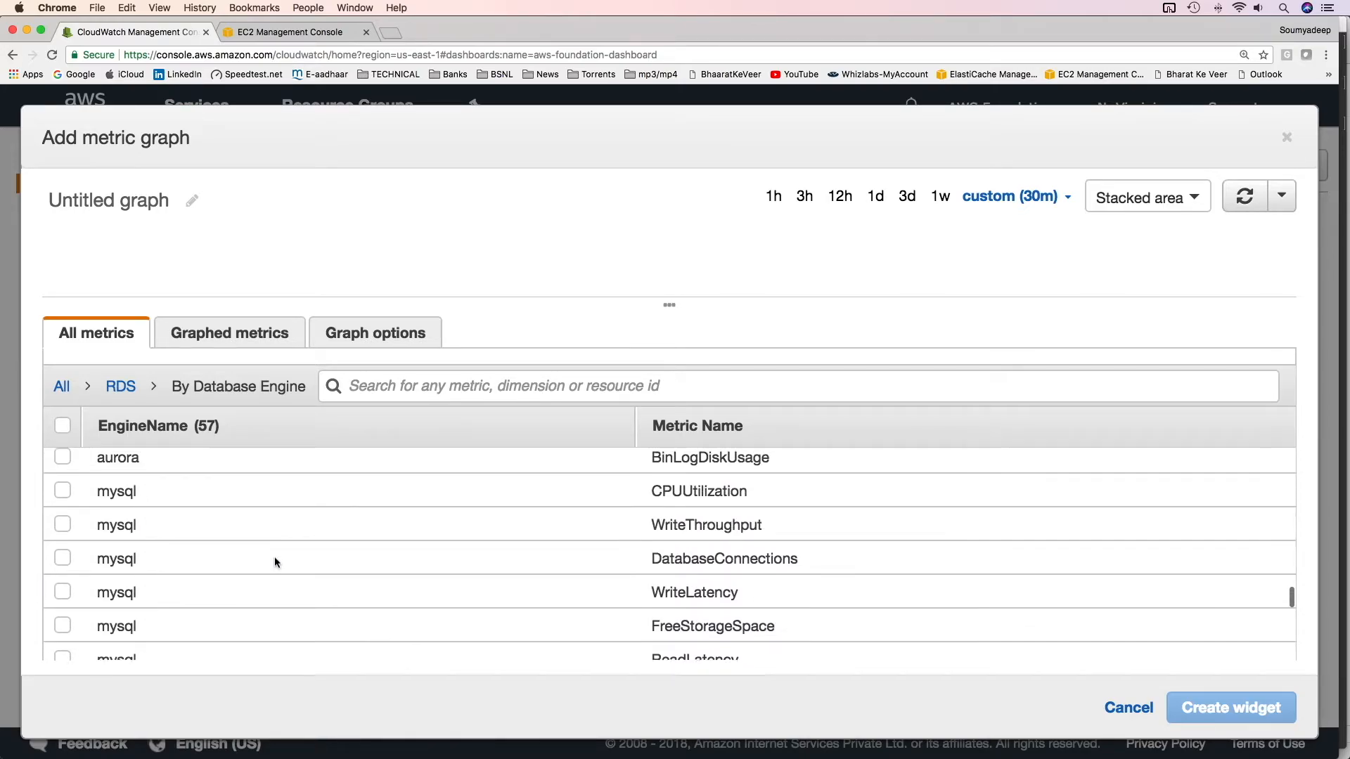
pyautogui.click(62, 495)
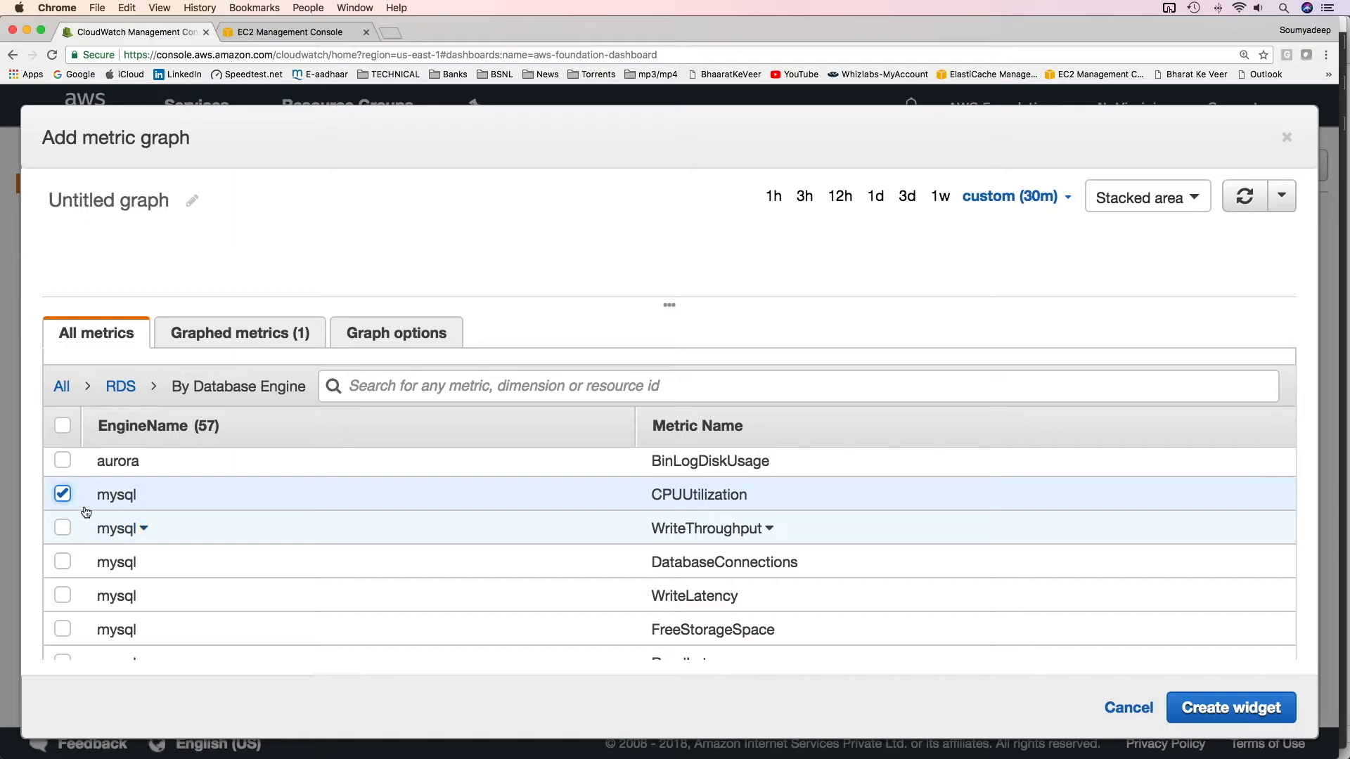
pyautogui.click(62, 495)
pyautogui.scroll(-4, 189, 552)
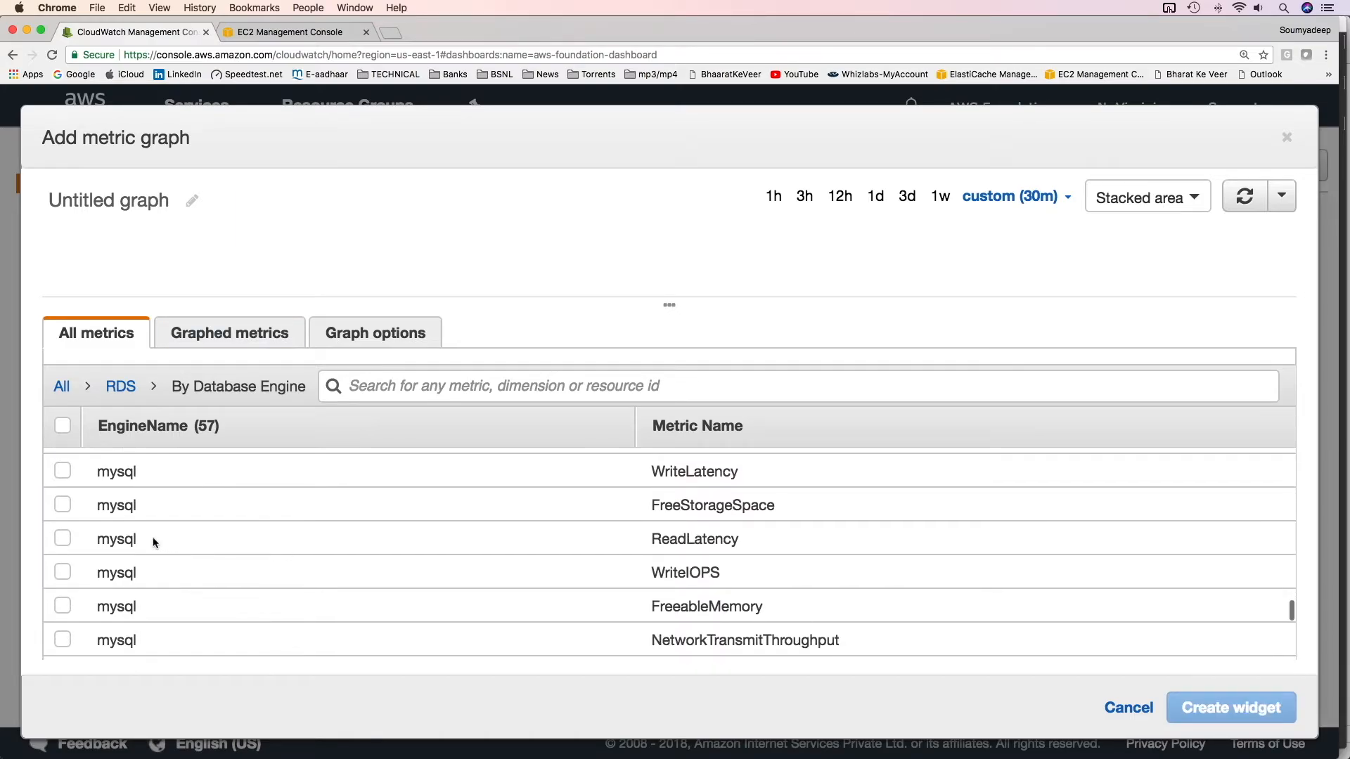
pyautogui.click(63, 540)
pyautogui.click(63, 539)
# Preview the aurora SelectLatency metric and deselect it again
pyautogui.scroll(-8, 217, 605)
pyautogui.scroll(5, 210, 606)
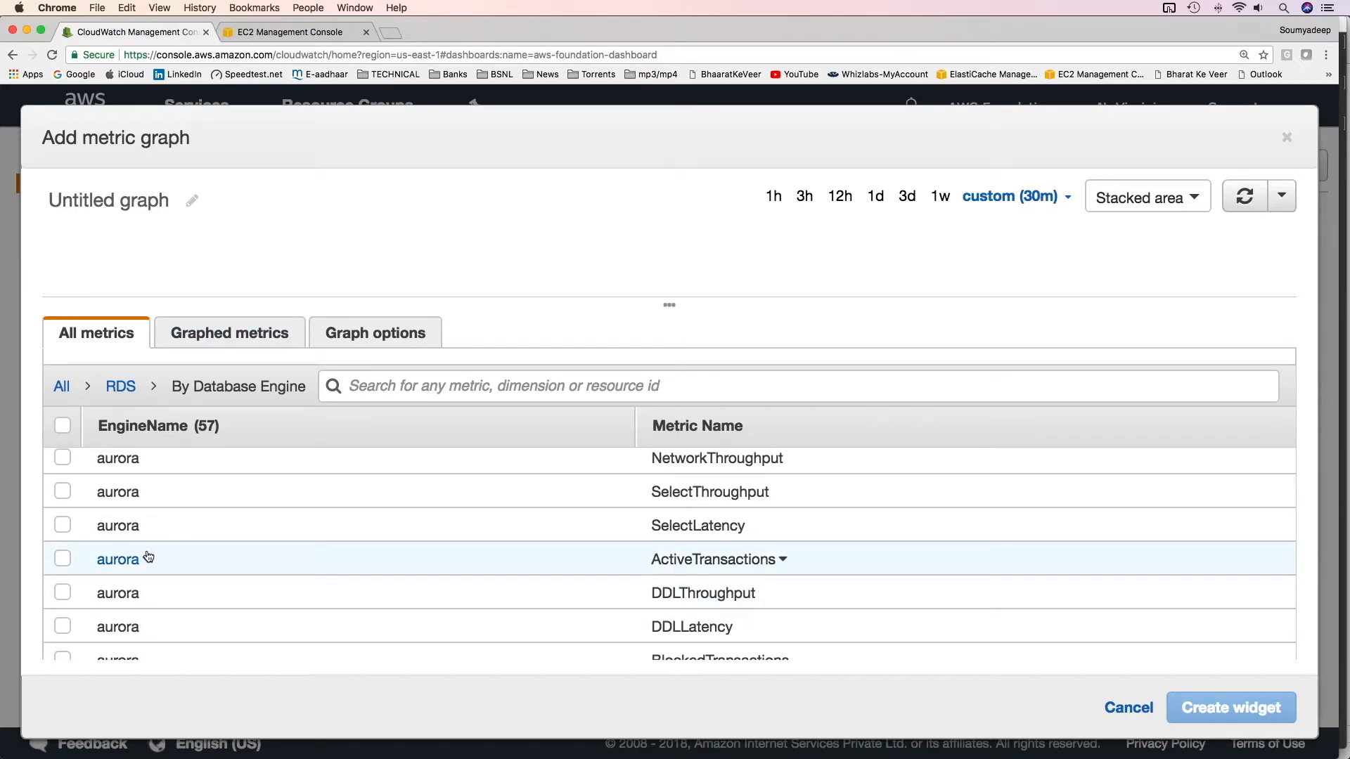
pyautogui.click(63, 534)
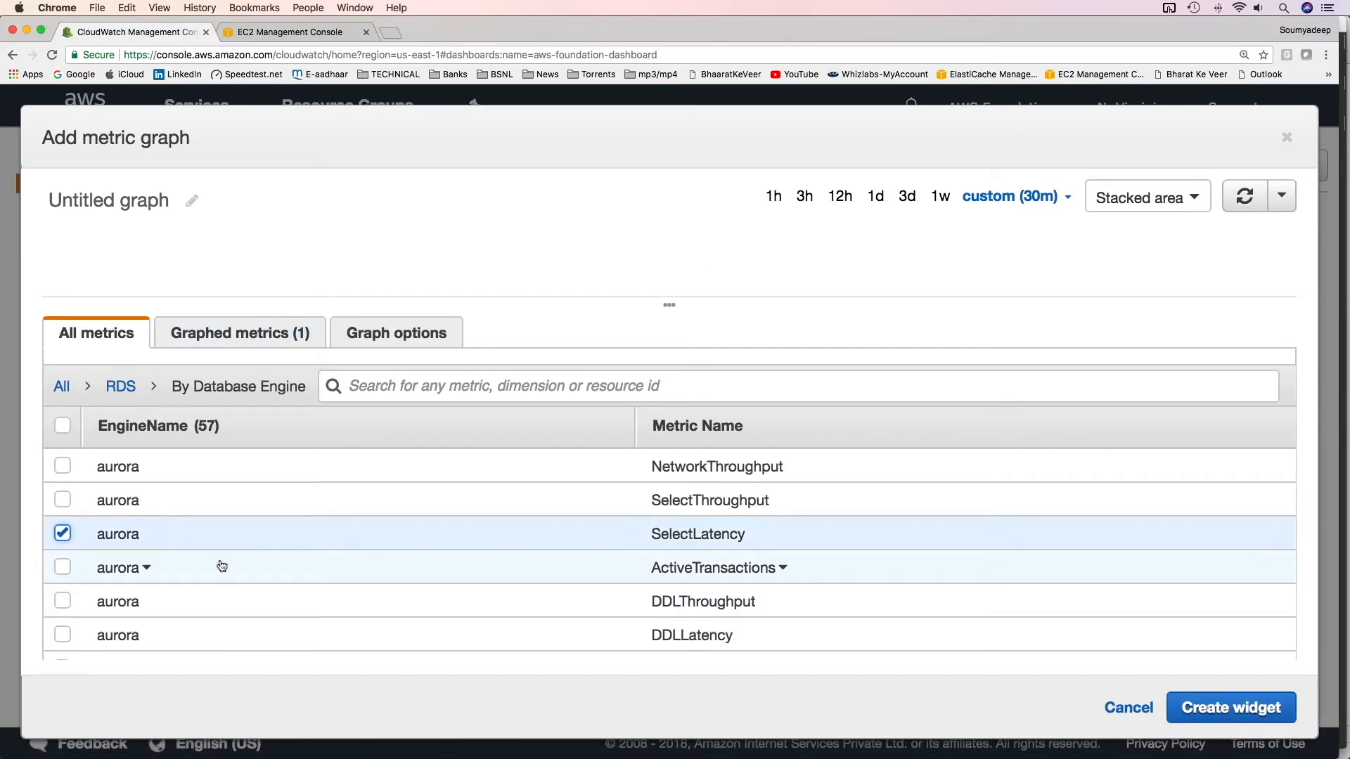
pyautogui.scroll(3, 211, 566)
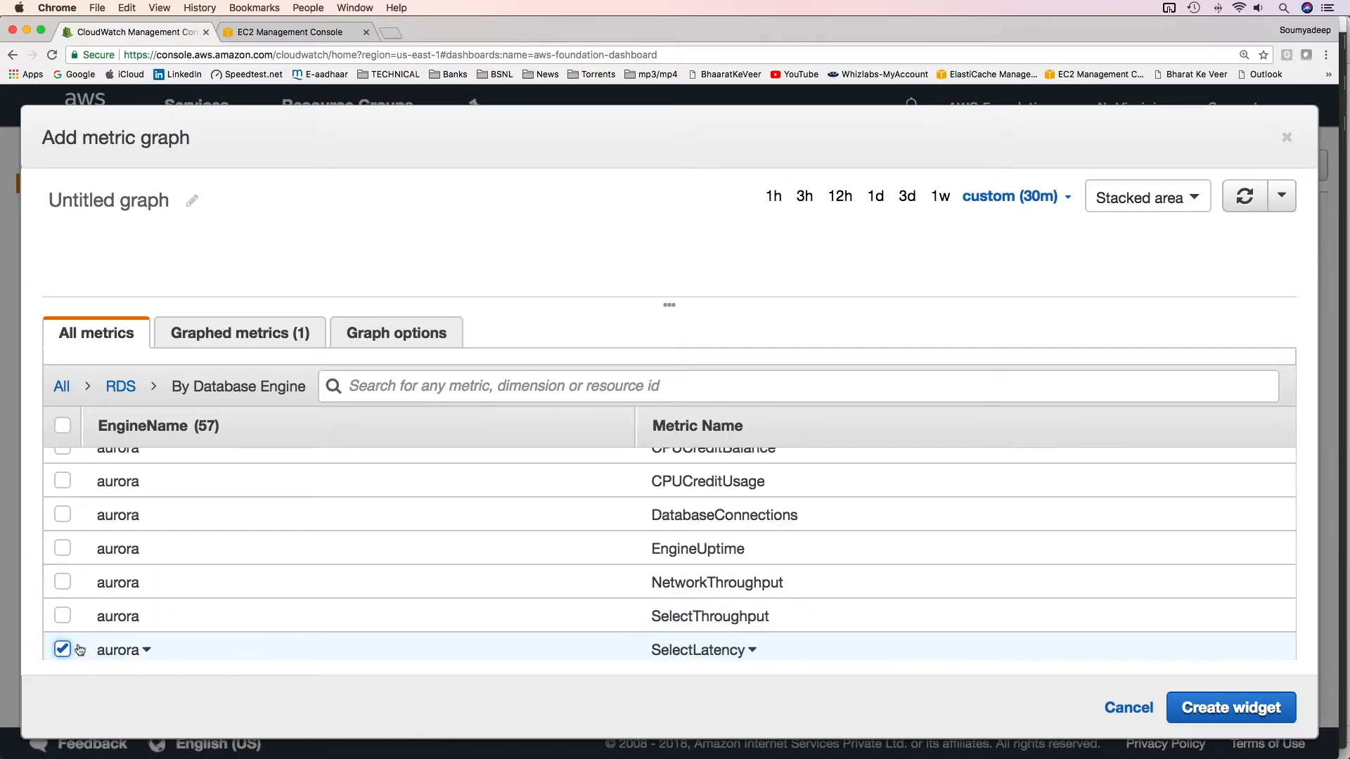
pyautogui.click(80, 650)
pyautogui.scroll(3, 289, 602)
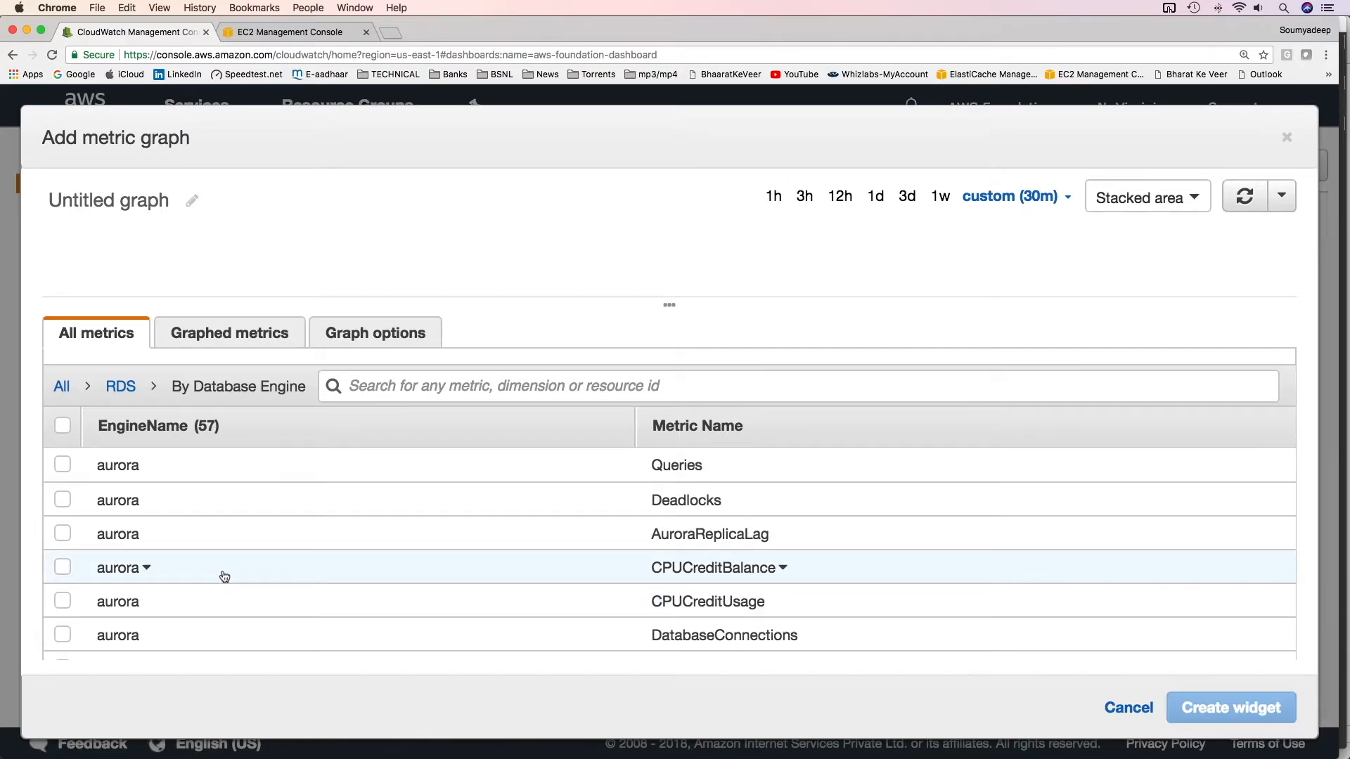
# Create a stacked area widget graphing the aurora AuroraReplicaLag metric, previewed over a 3d range
pyautogui.click(62, 533)
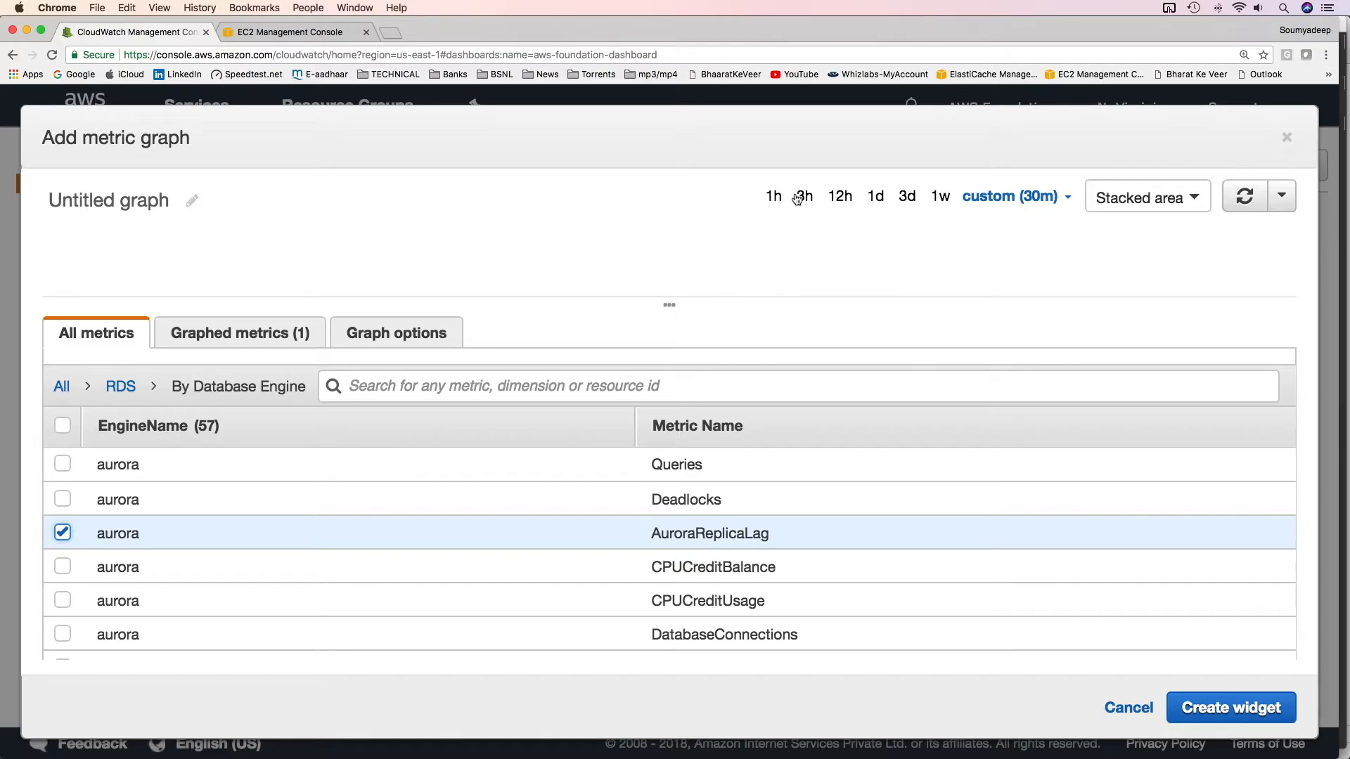
pyautogui.click(889, 198)
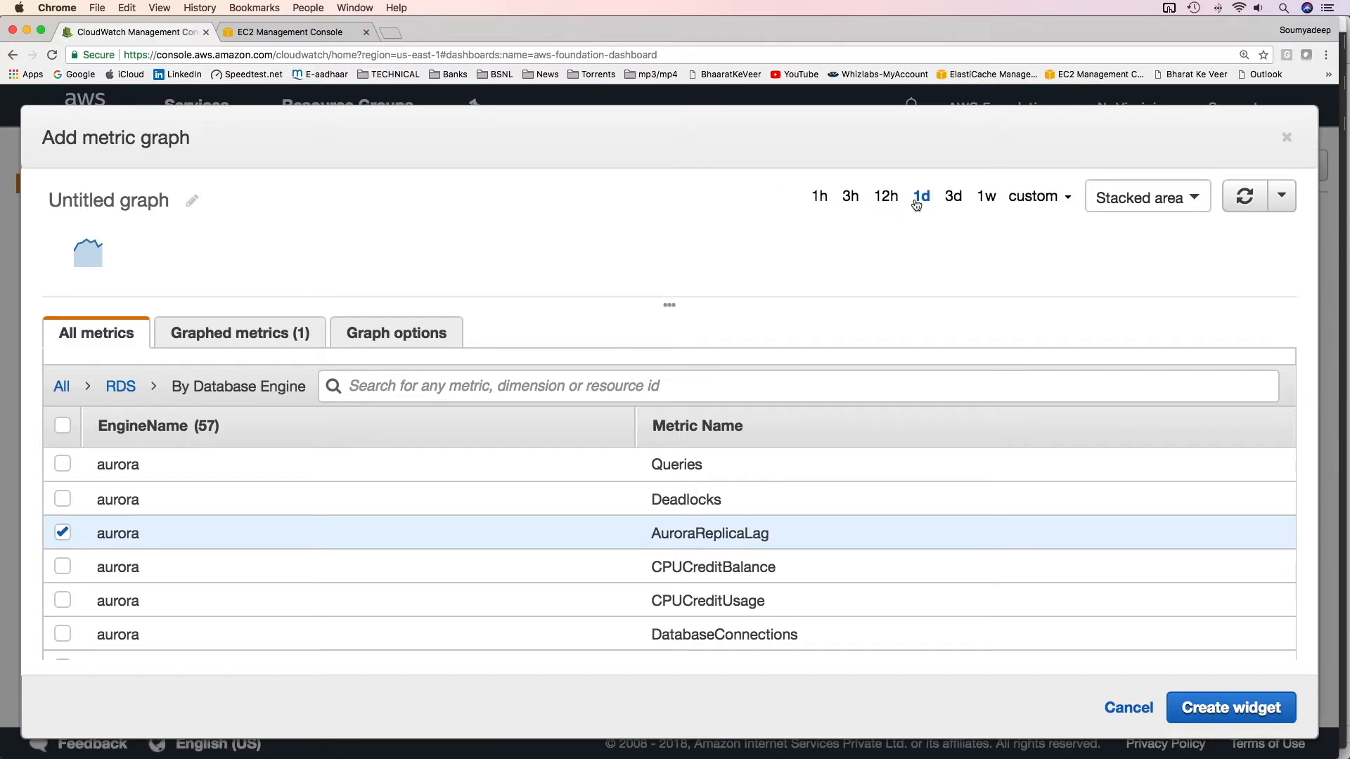
pyautogui.click(950, 197)
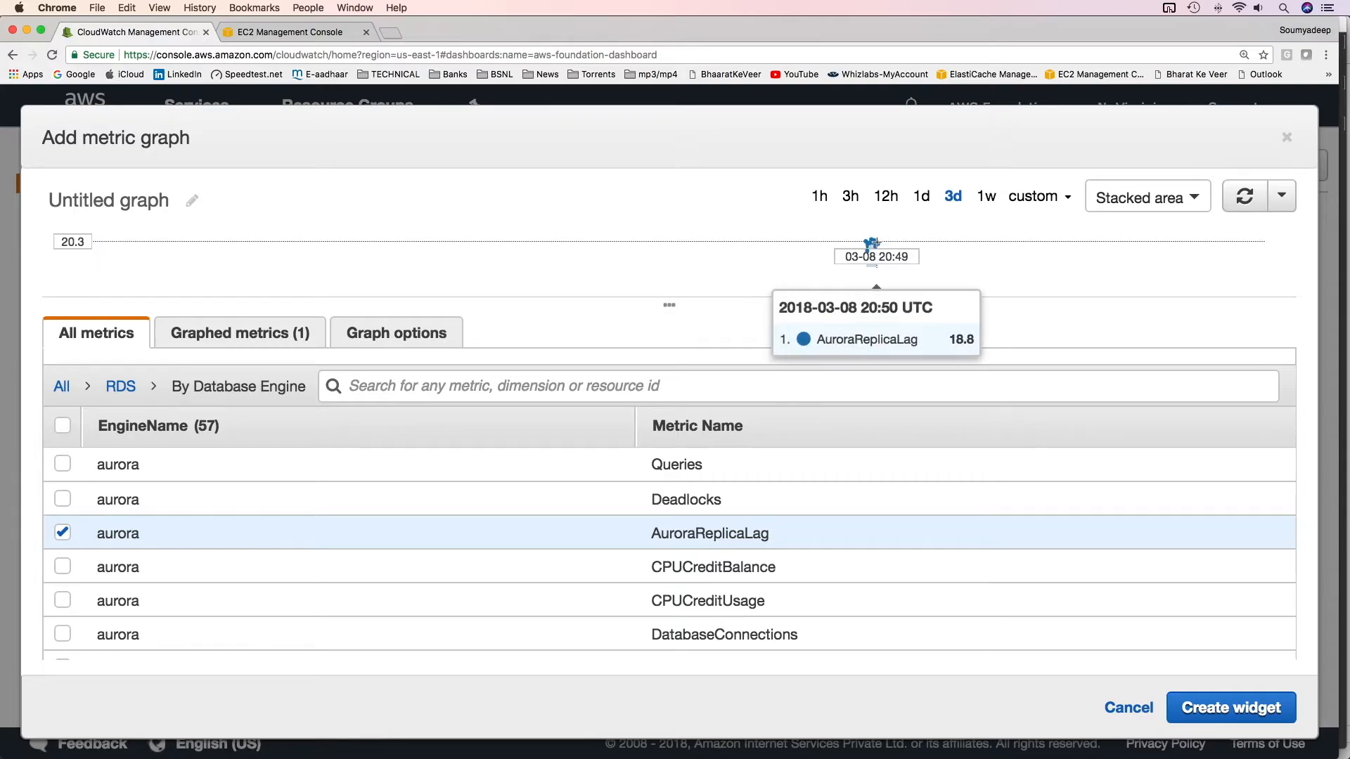
pyautogui.click(1211, 714)
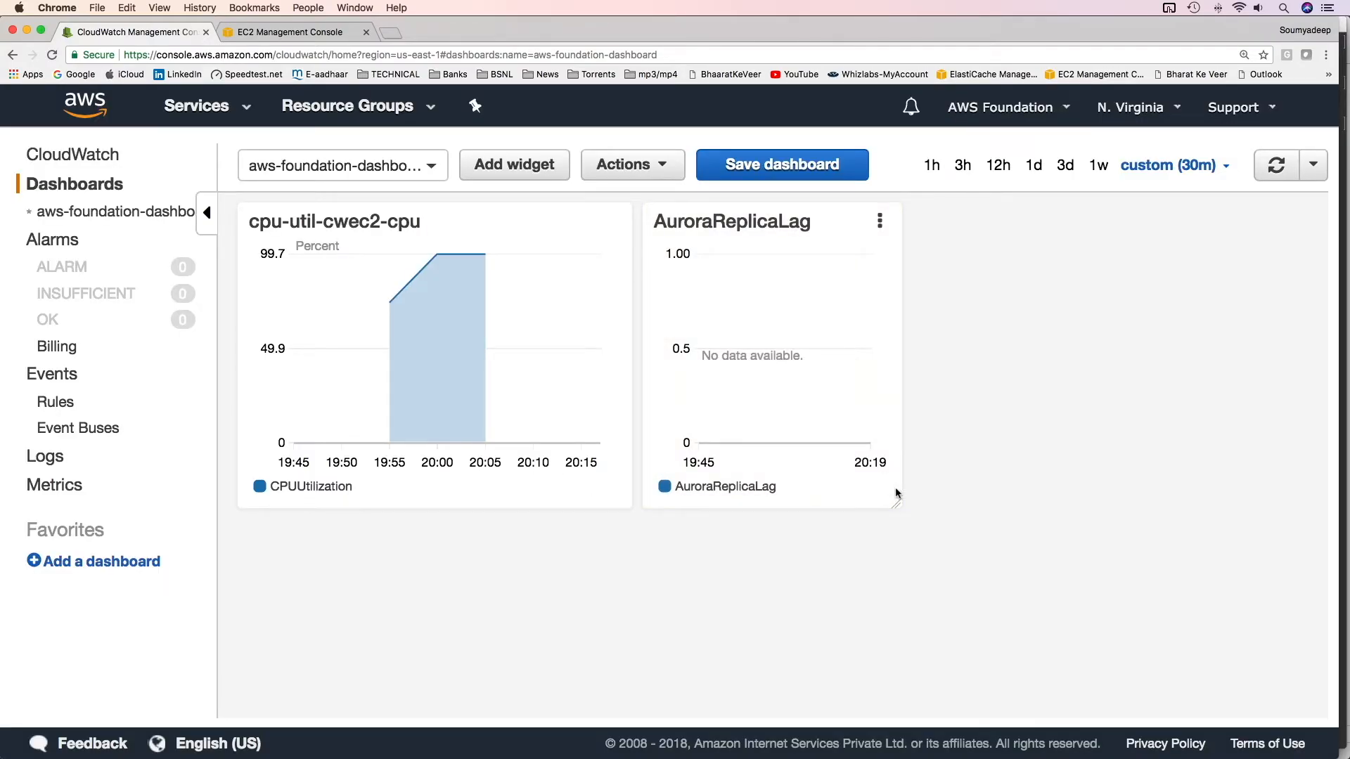
# Resize the AuroraReplicaLag widget on the dashboard
pyautogui.moveTo(897, 506); pyautogui.dragTo(1041, 416)
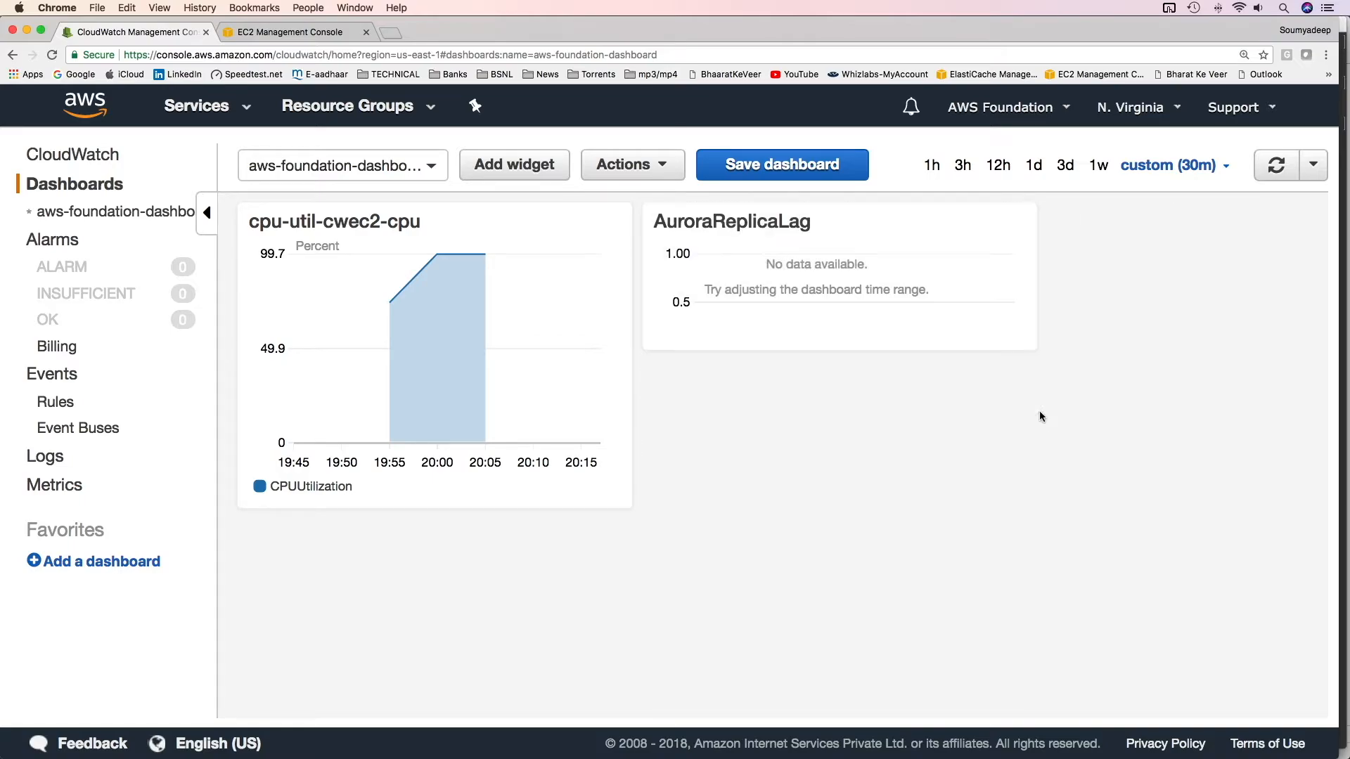
pyautogui.moveTo(1034, 348); pyautogui.dragTo(1080, 478)
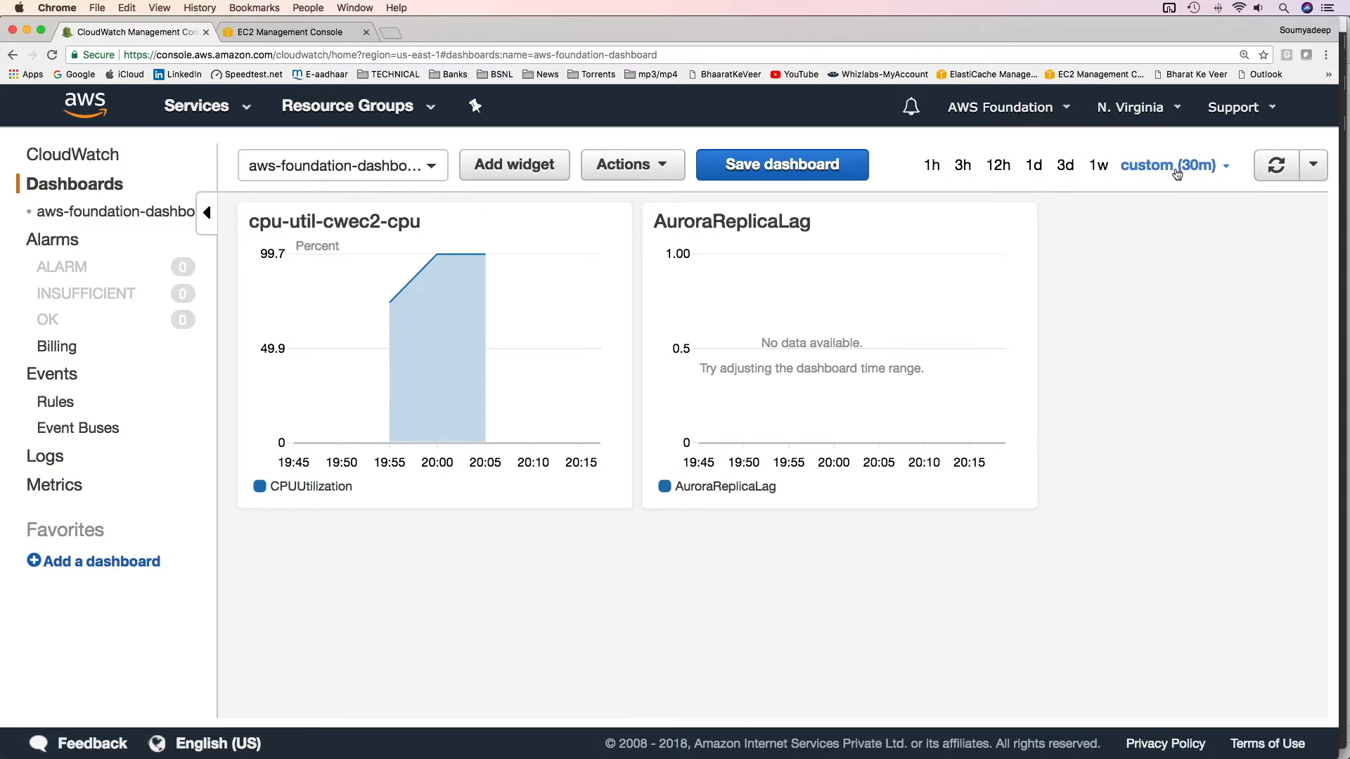
# Compare the dashboard over the 1d and 1h time ranges and inspect the enlarged CPU widget
pyautogui.click(1038, 165)
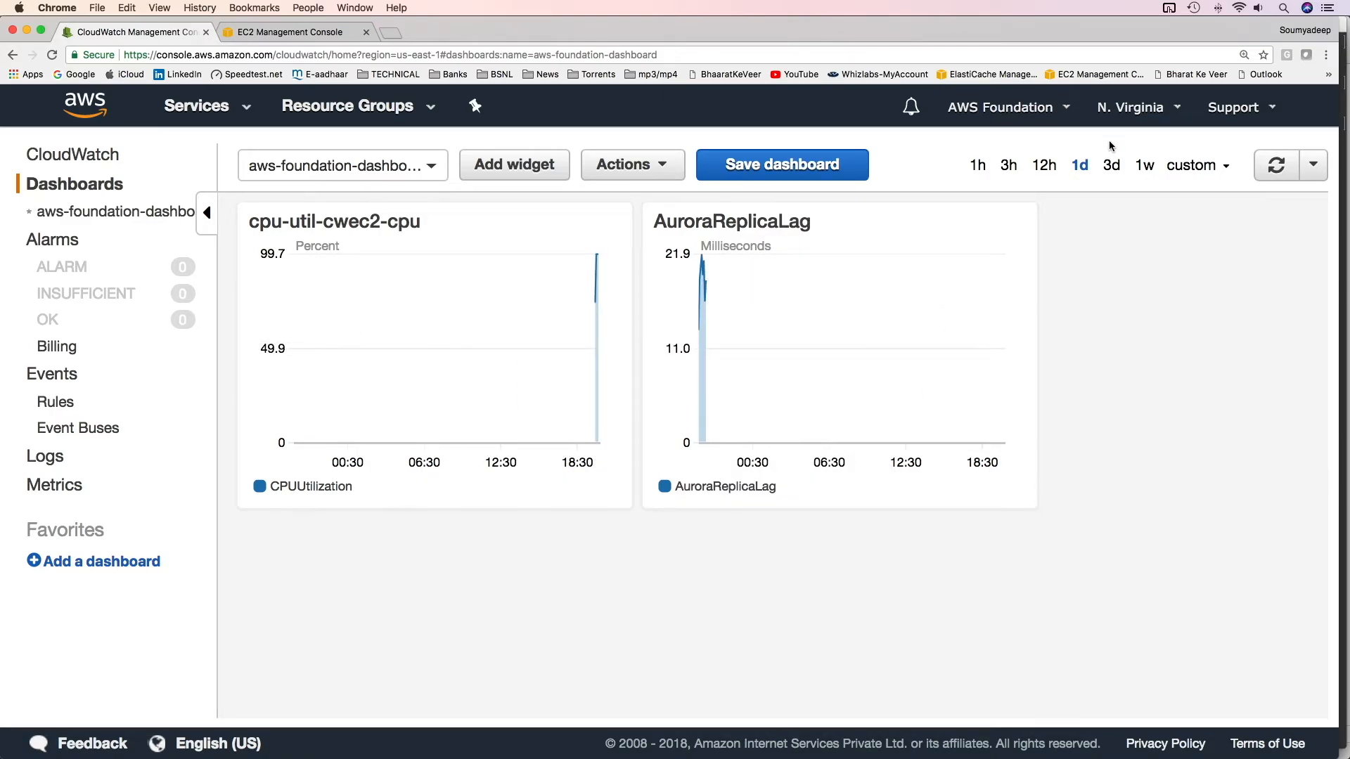
pyautogui.click(978, 165)
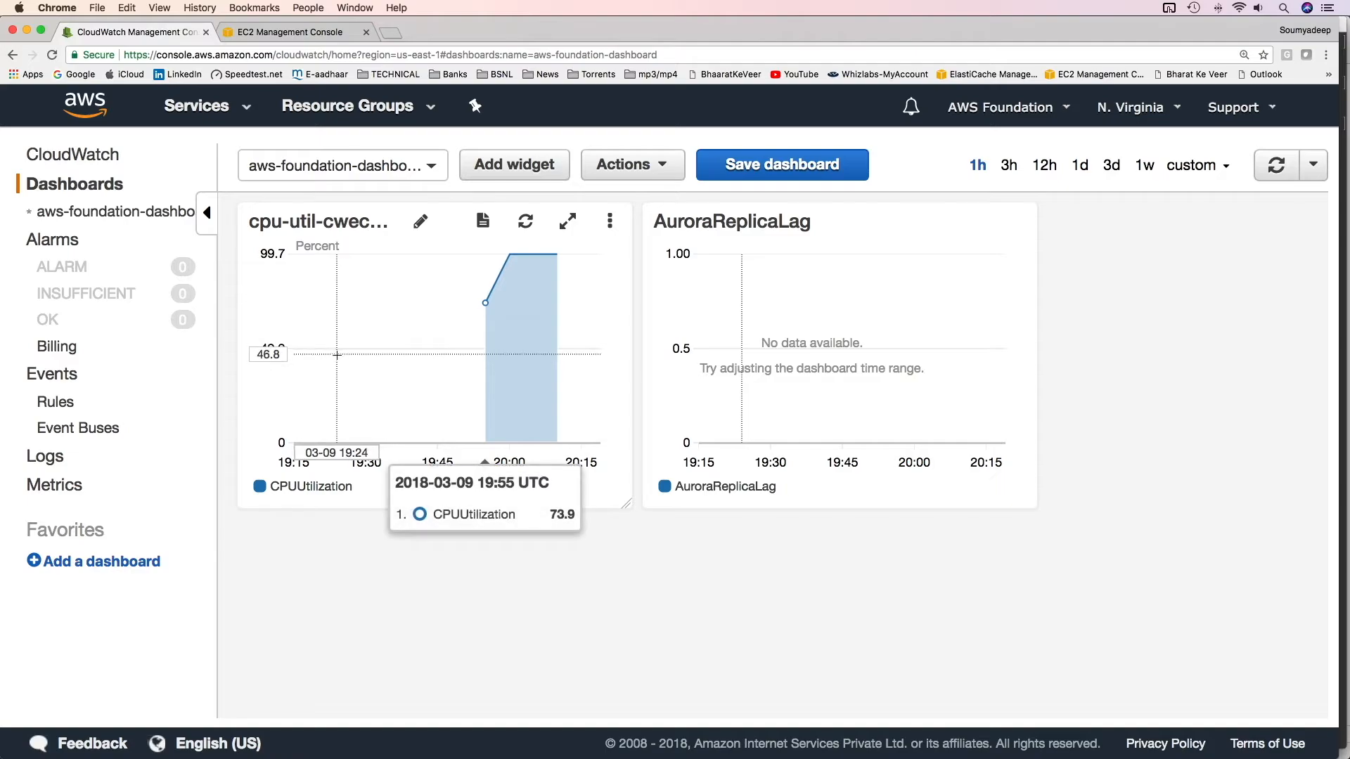
pyautogui.click(567, 221)
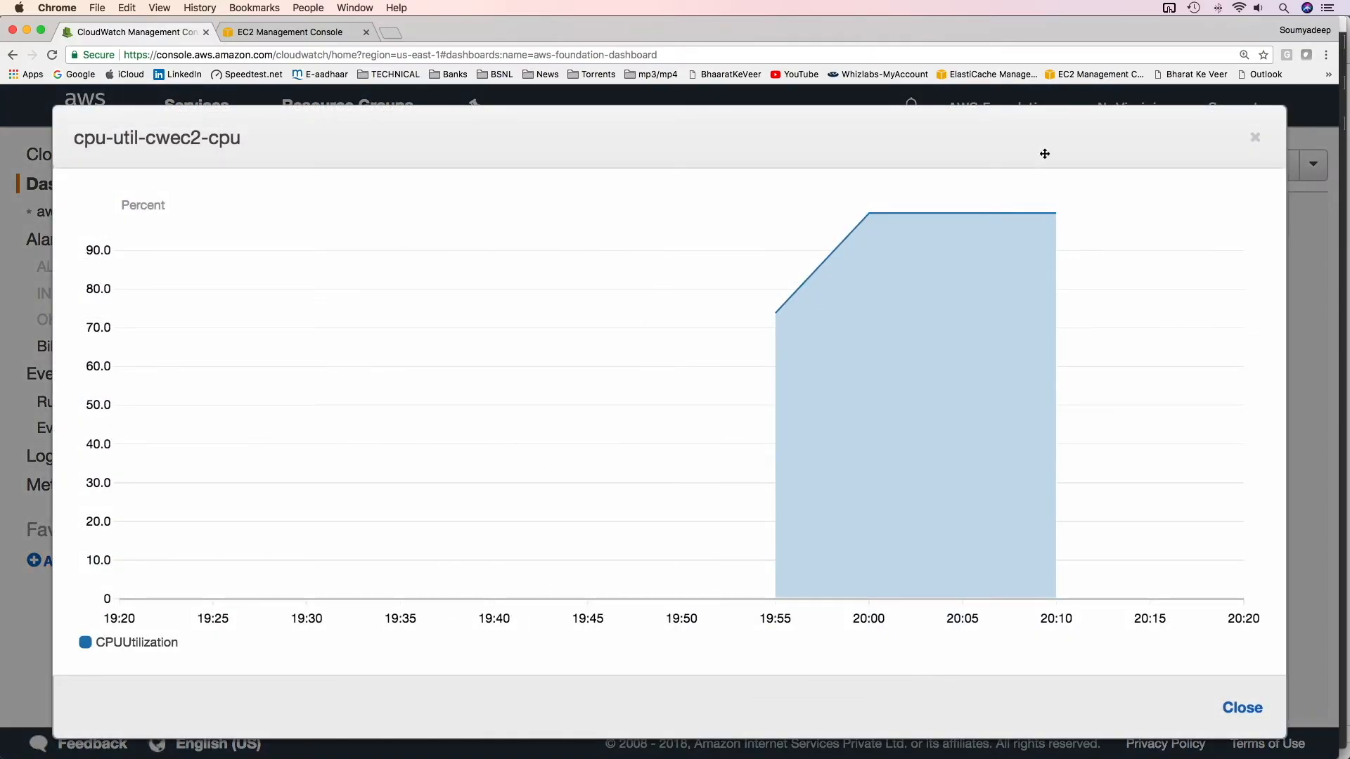
pyautogui.click(1255, 140)
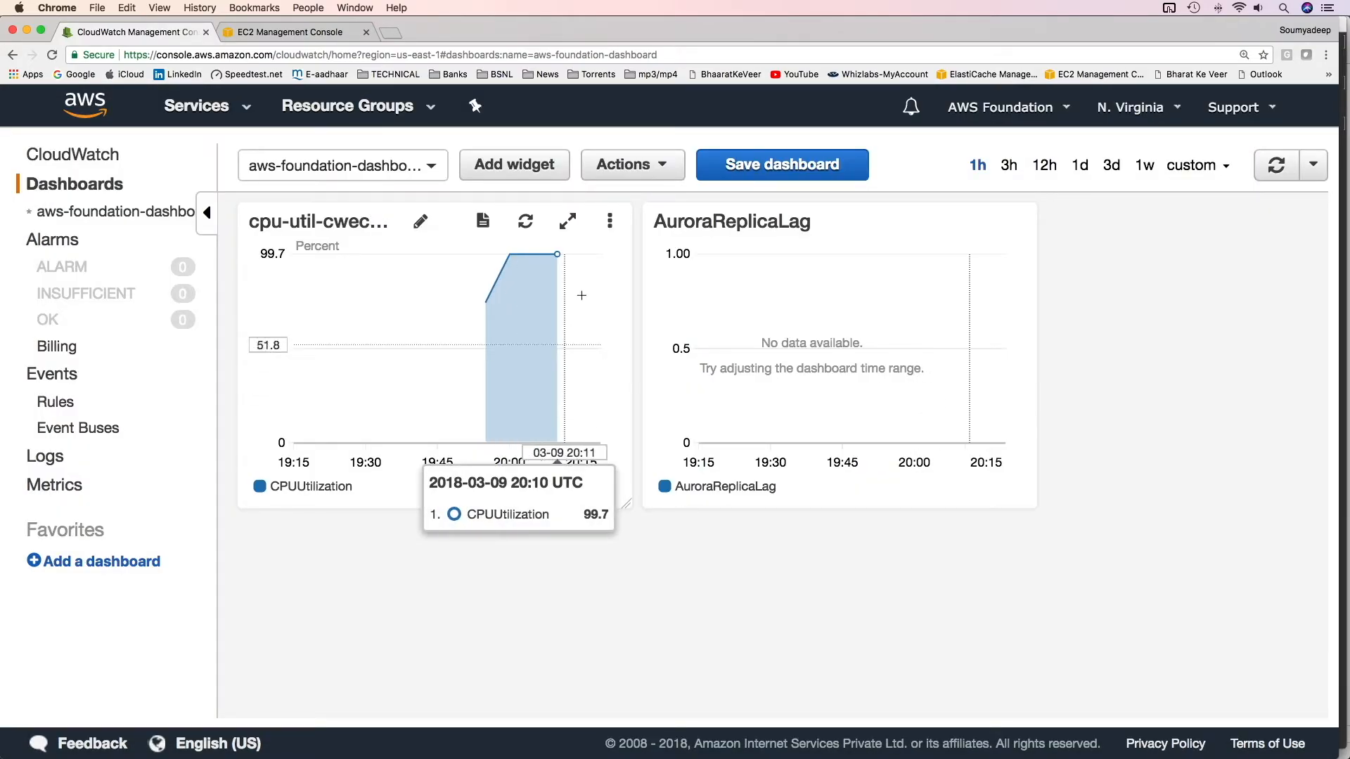
# Add the CWEC2-CPU instance's NetworkIn per-instance metric to the cpu-util-cwec2-cpu widget
pyautogui.click(610, 224)
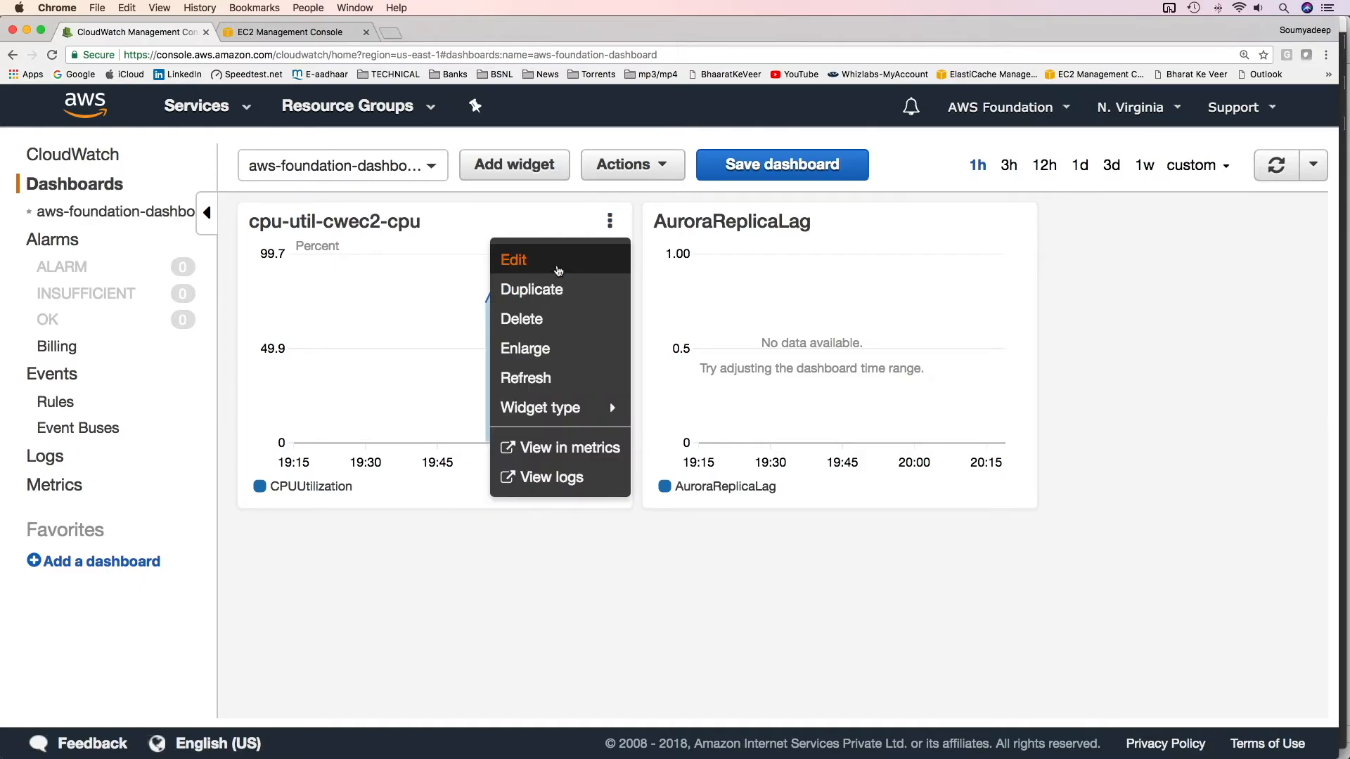
pyautogui.click(558, 271)
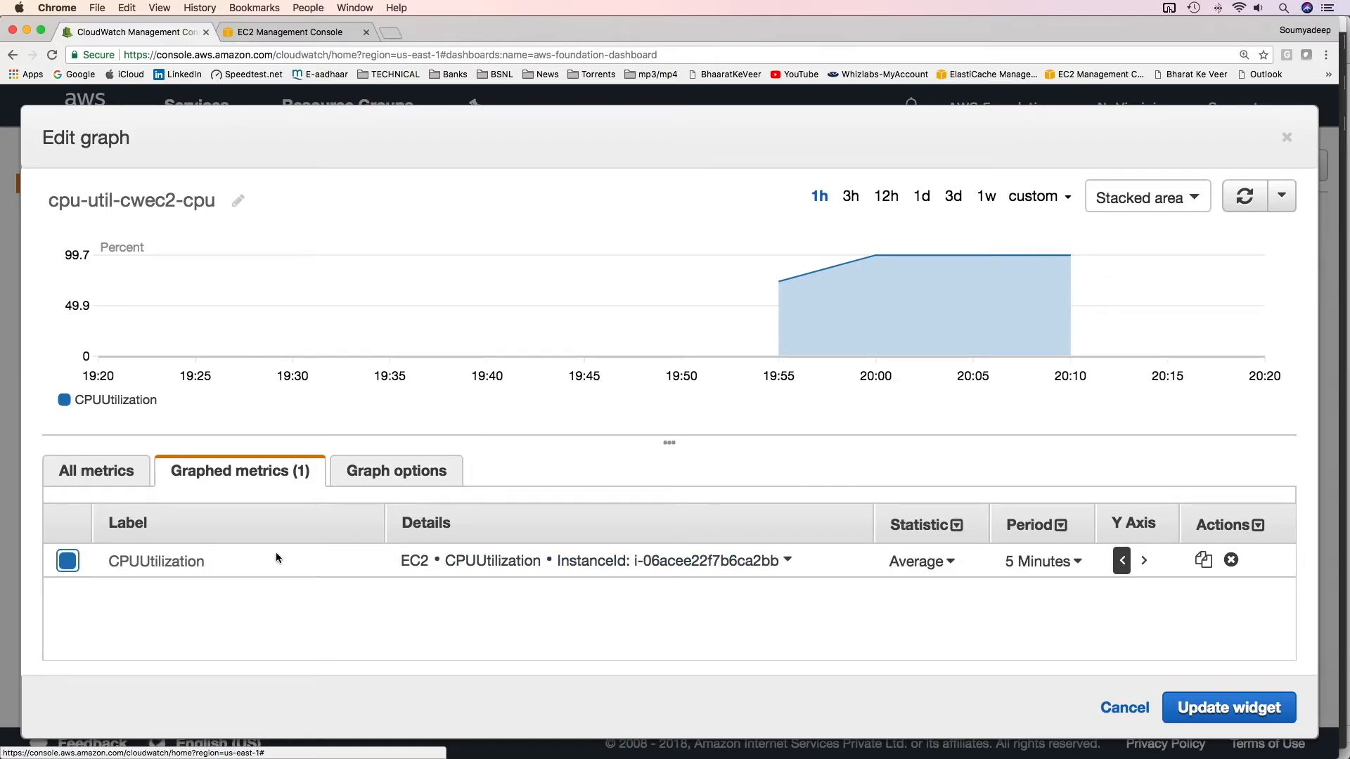
pyautogui.scroll(-2, 704, 621)
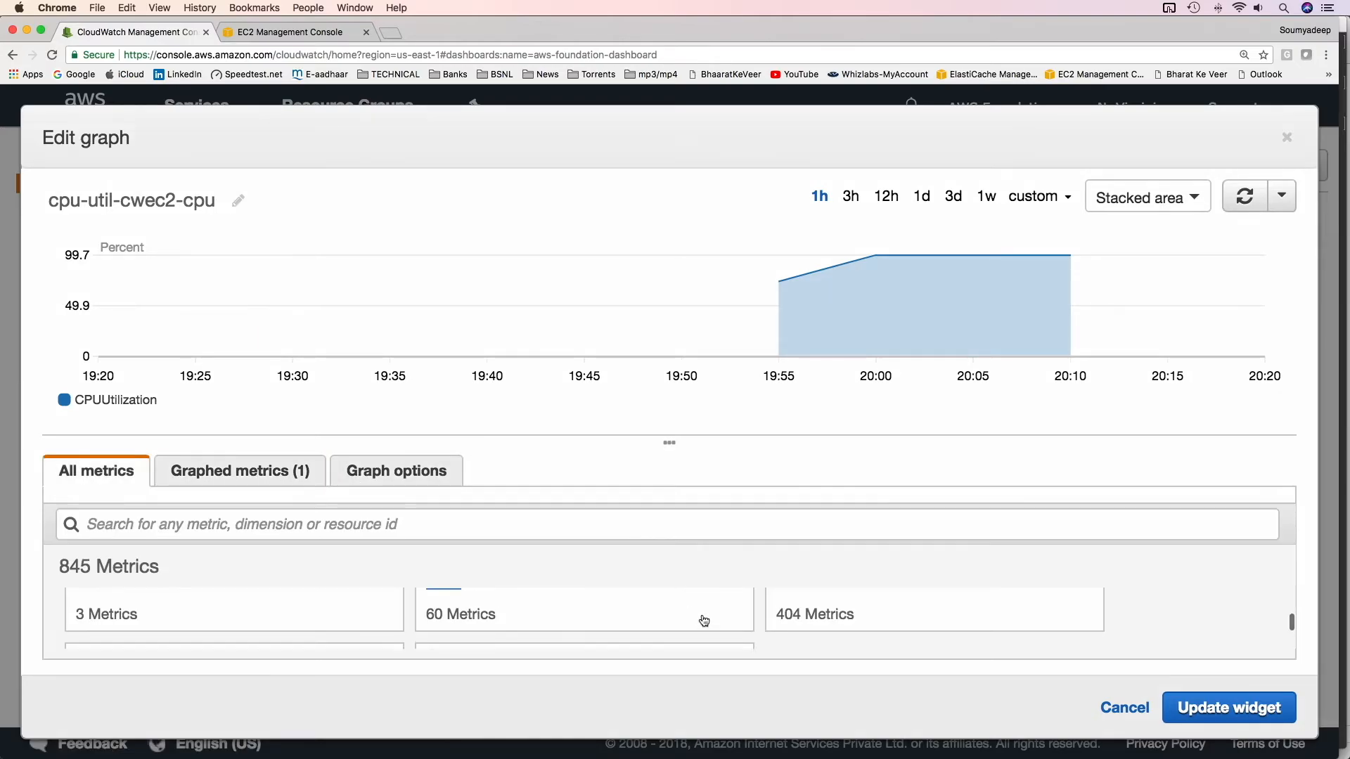
pyautogui.scroll(2, 843, 629)
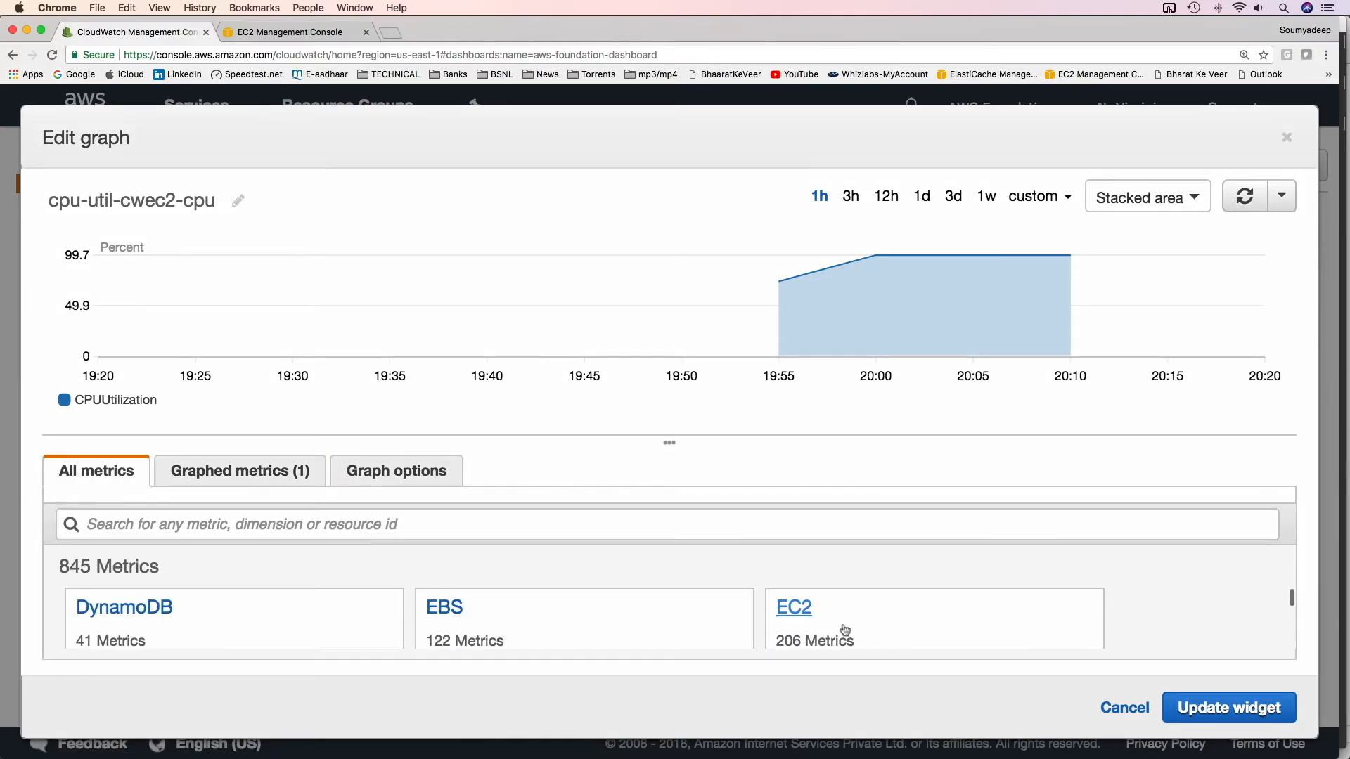
pyautogui.click(793, 614)
pyautogui.click(211, 607)
pyautogui.scroll(-10, 280, 551)
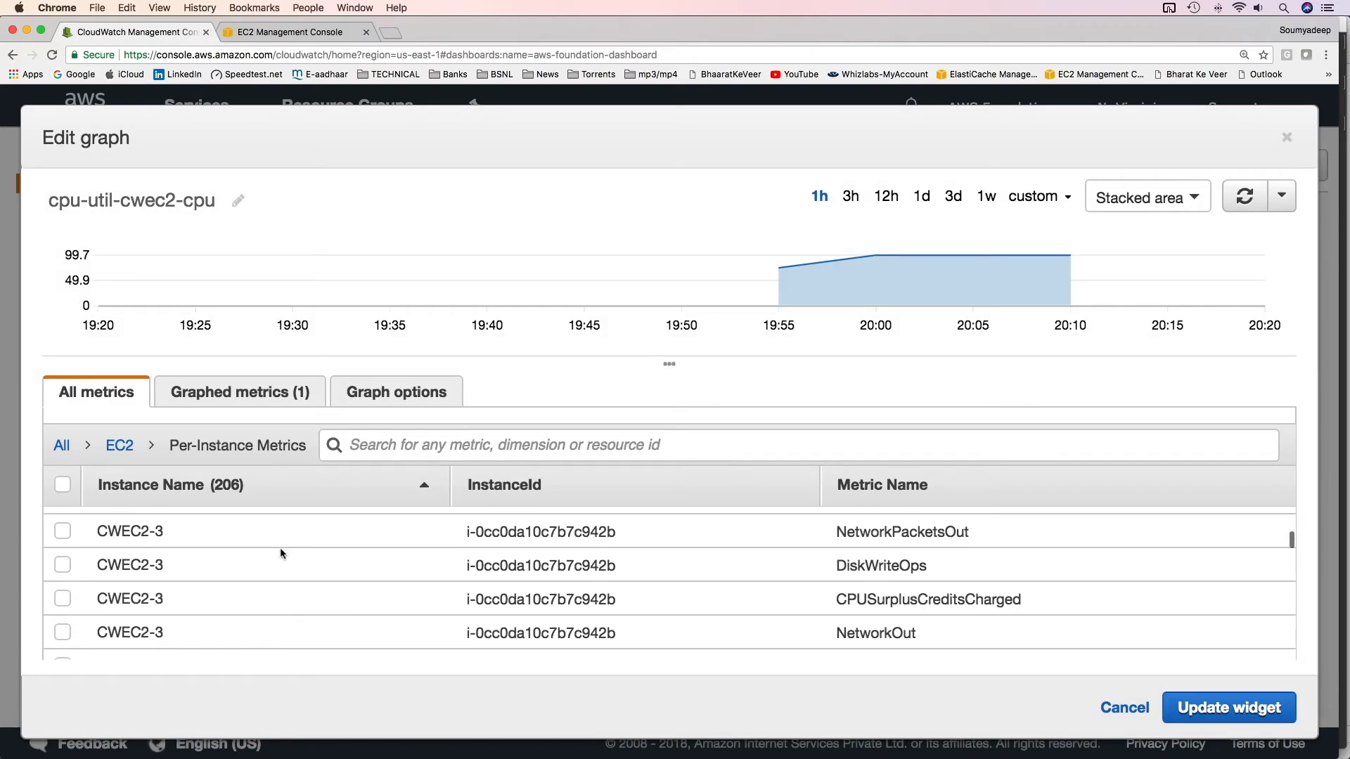
pyautogui.scroll(-4, 279, 553)
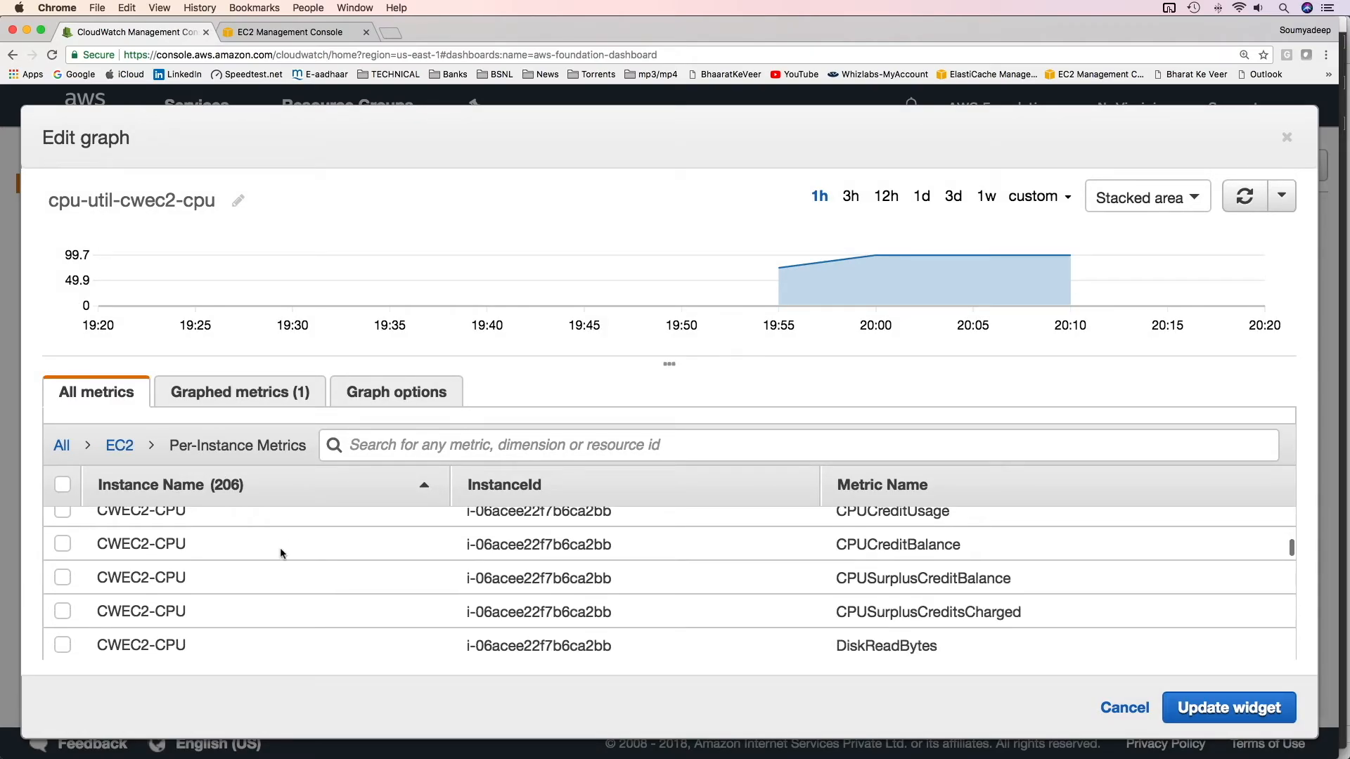
pyautogui.scroll(-2, 280, 550)
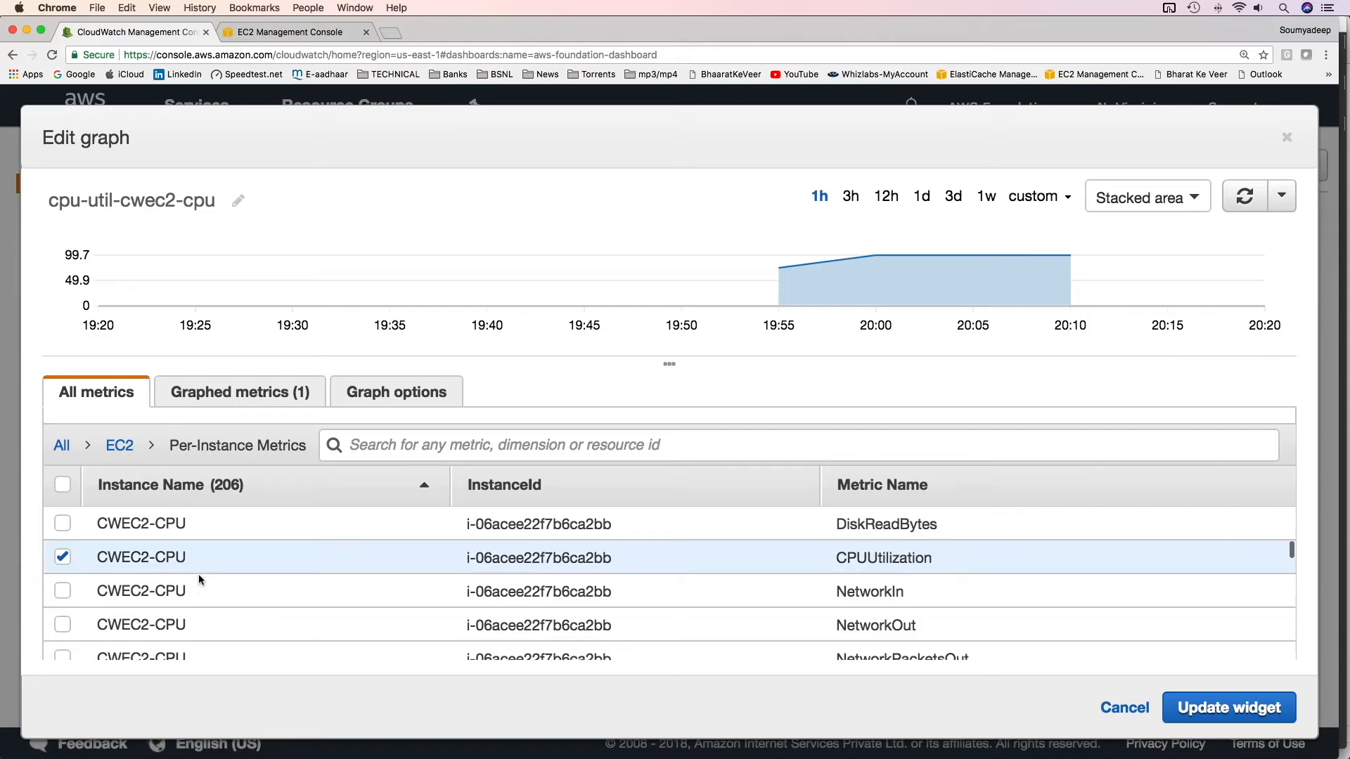
pyautogui.click(62, 591)
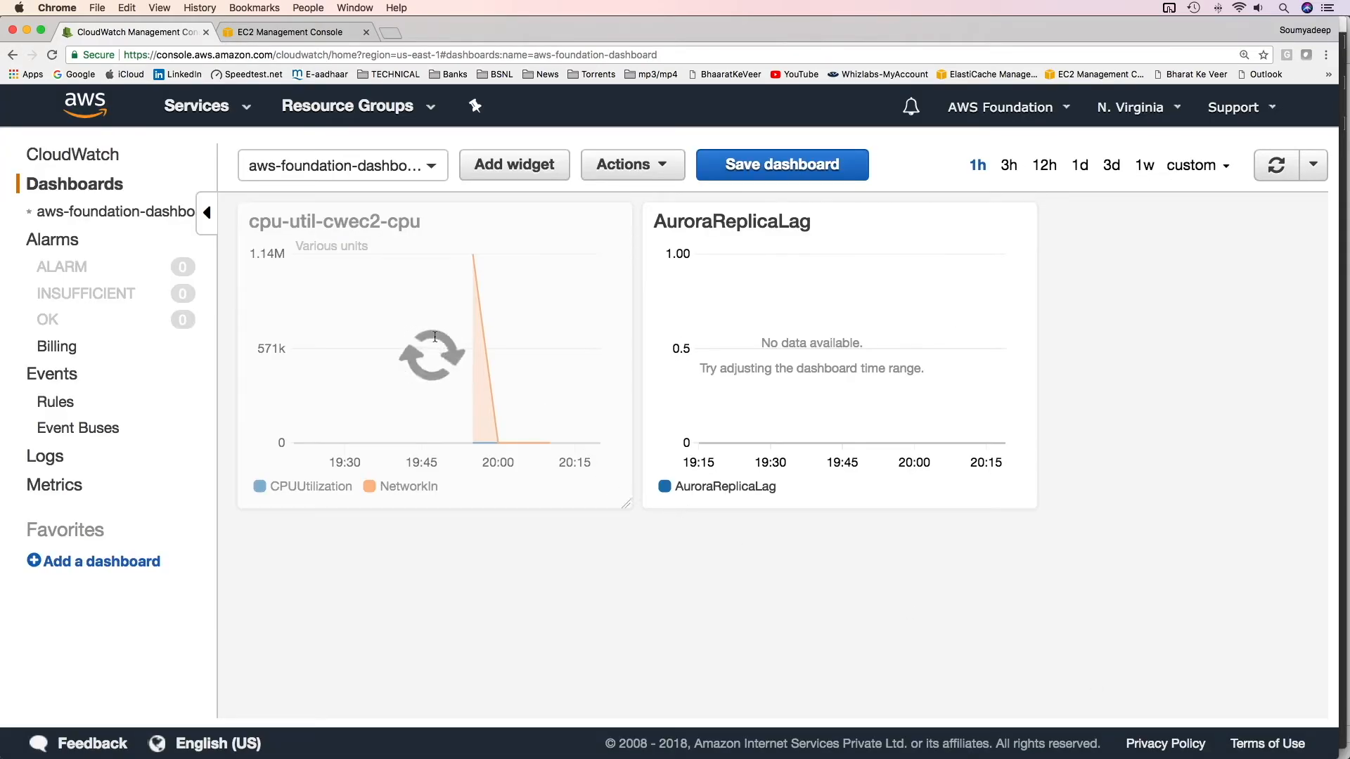
pyautogui.moveTo(490, 298)
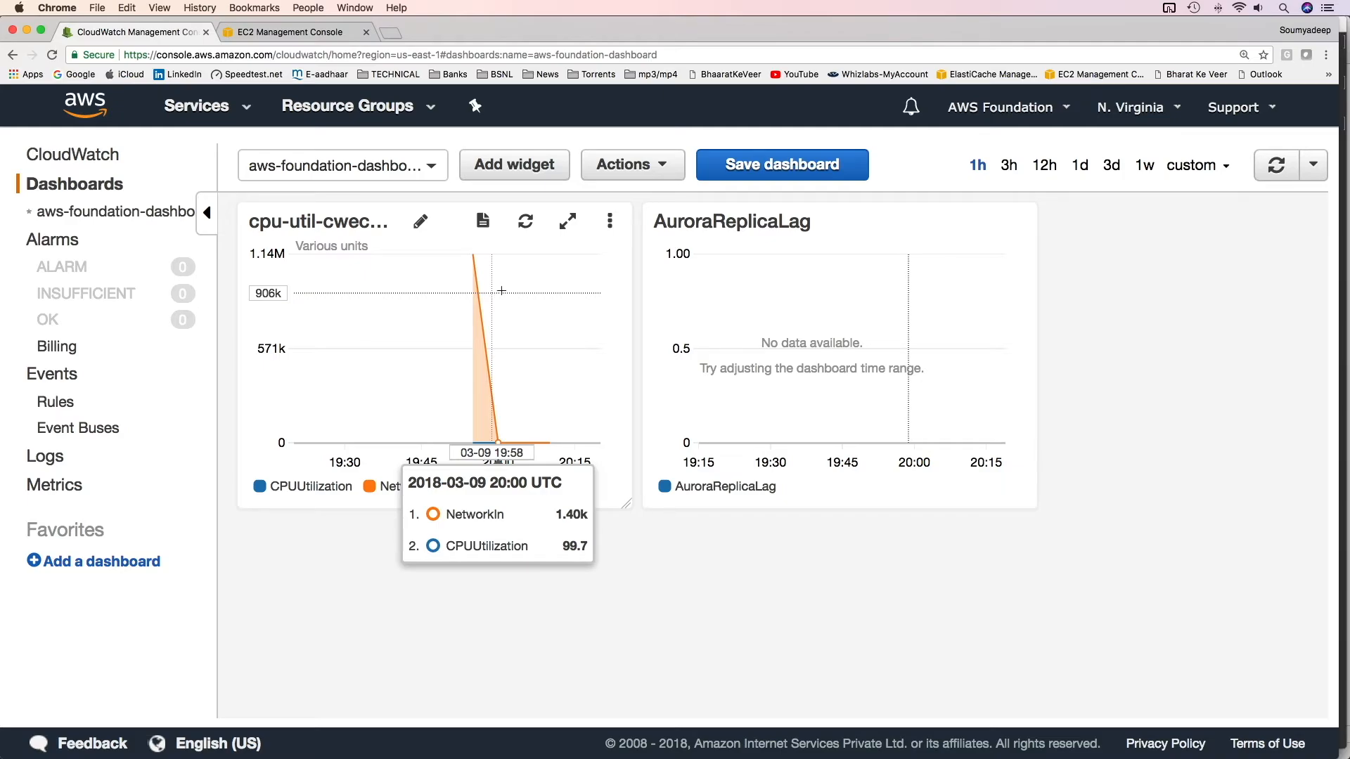
# Remove NetworkIn from the cpu-util-cwec2-cpu widget, set CPUUtilization's period to 15 Minutes, and update the widget
pyautogui.click(609, 220)
pyautogui.click(564, 256)
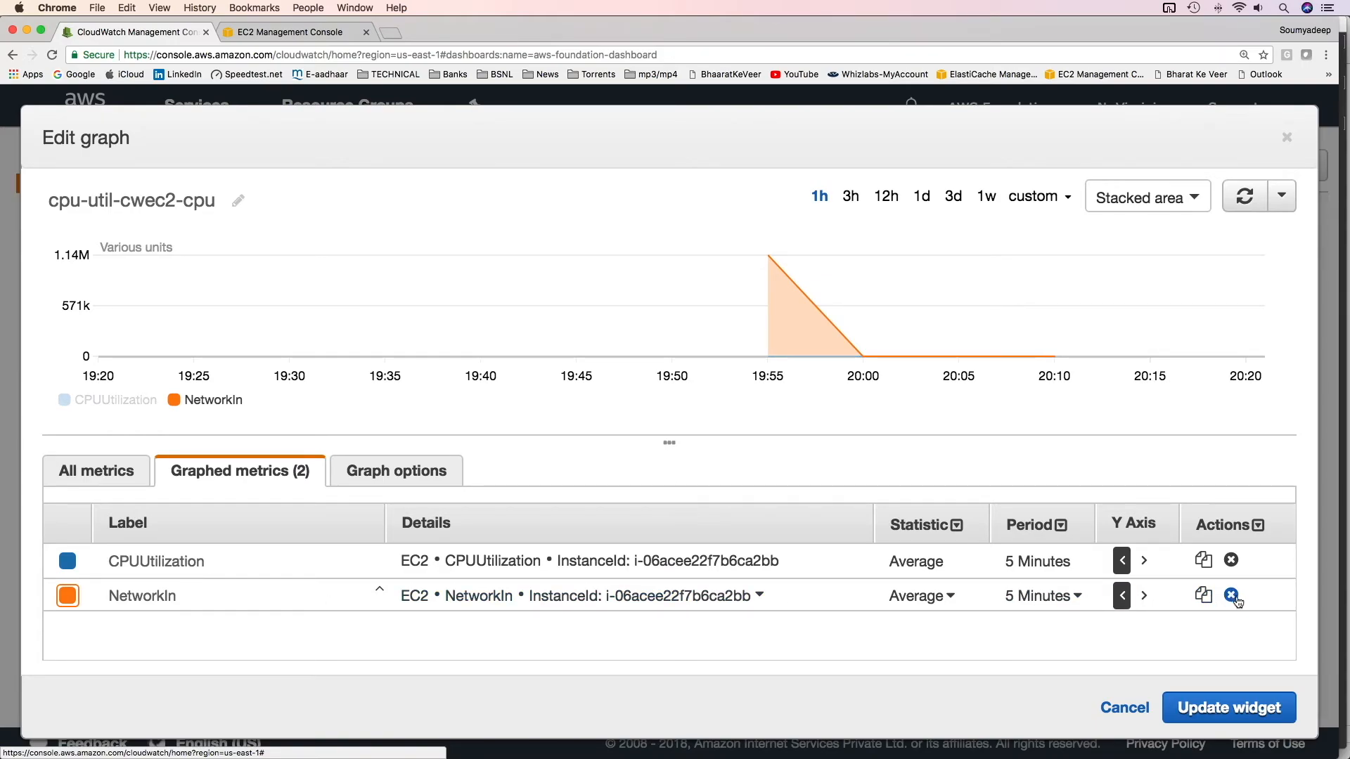
pyautogui.click(1231, 596)
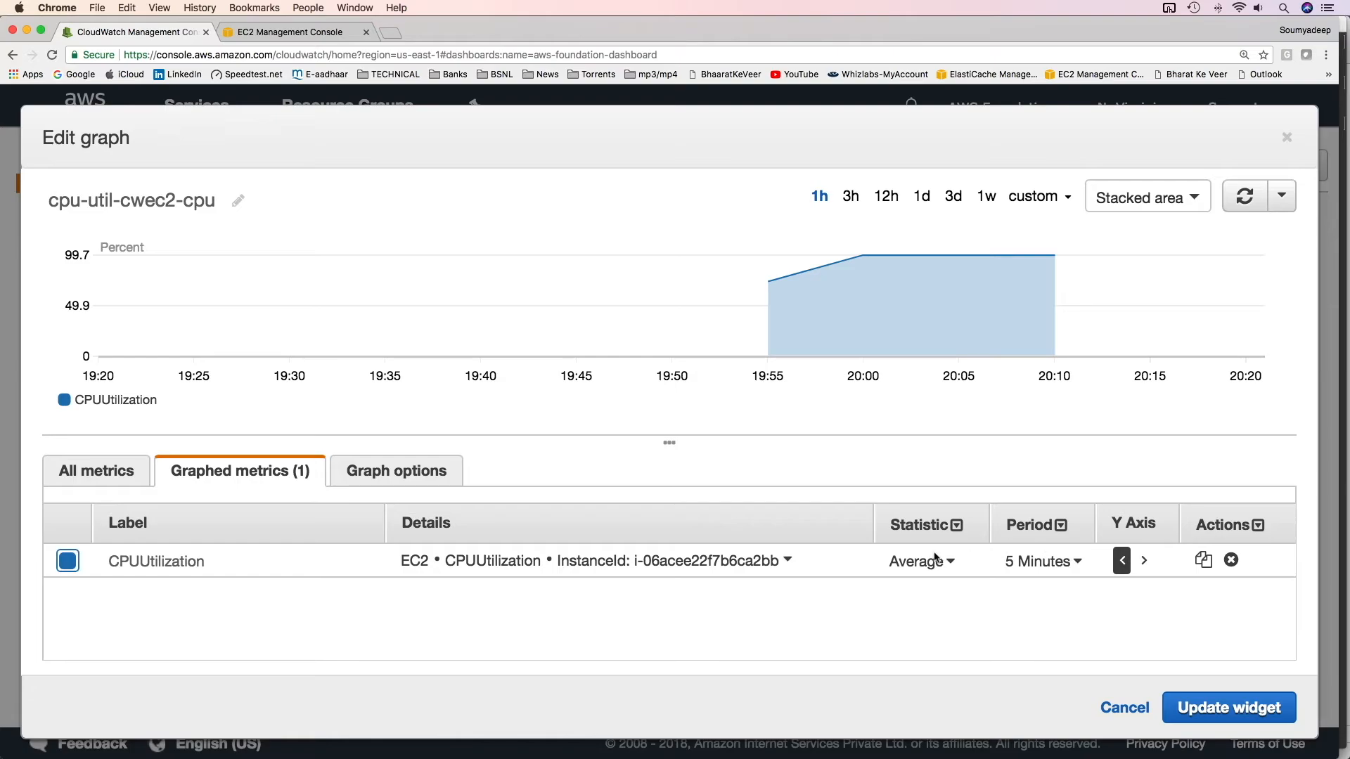
pyautogui.click(1144, 560)
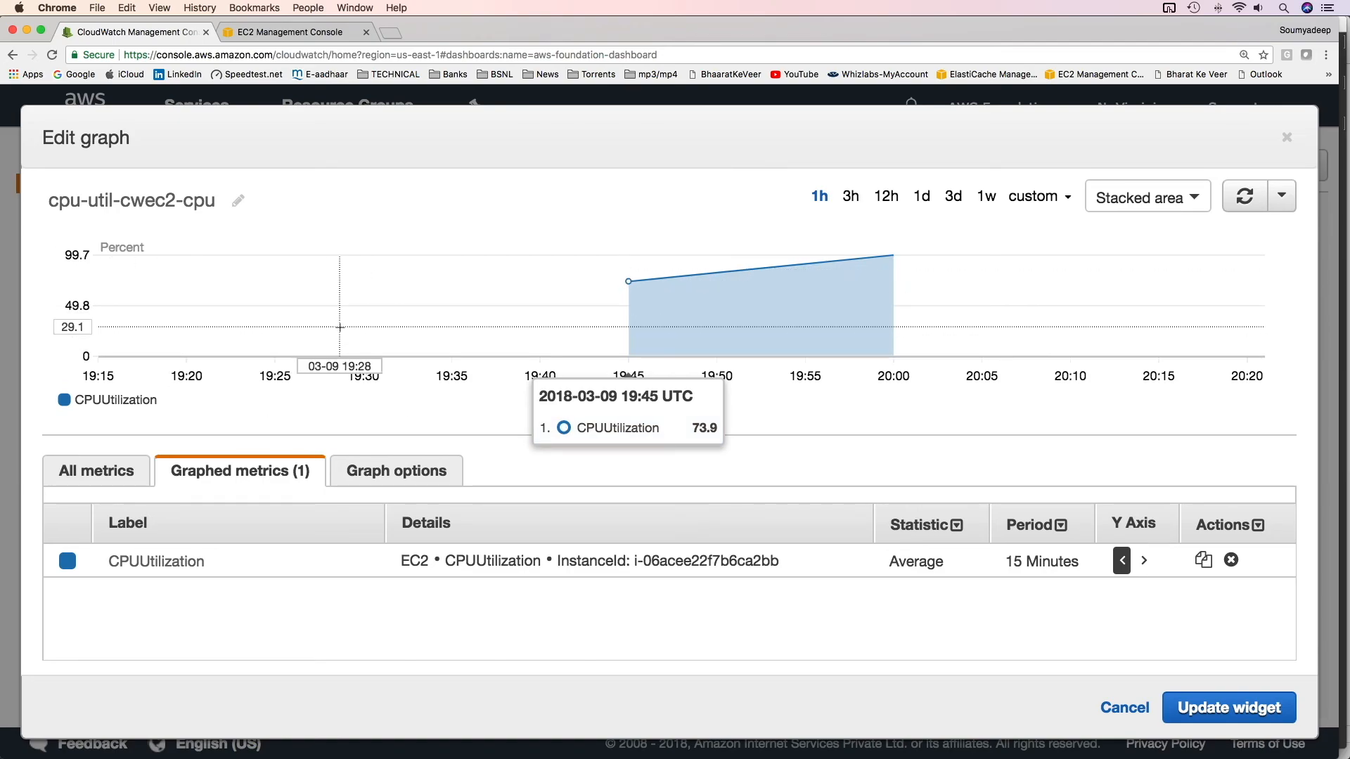
pyautogui.click(1243, 715)
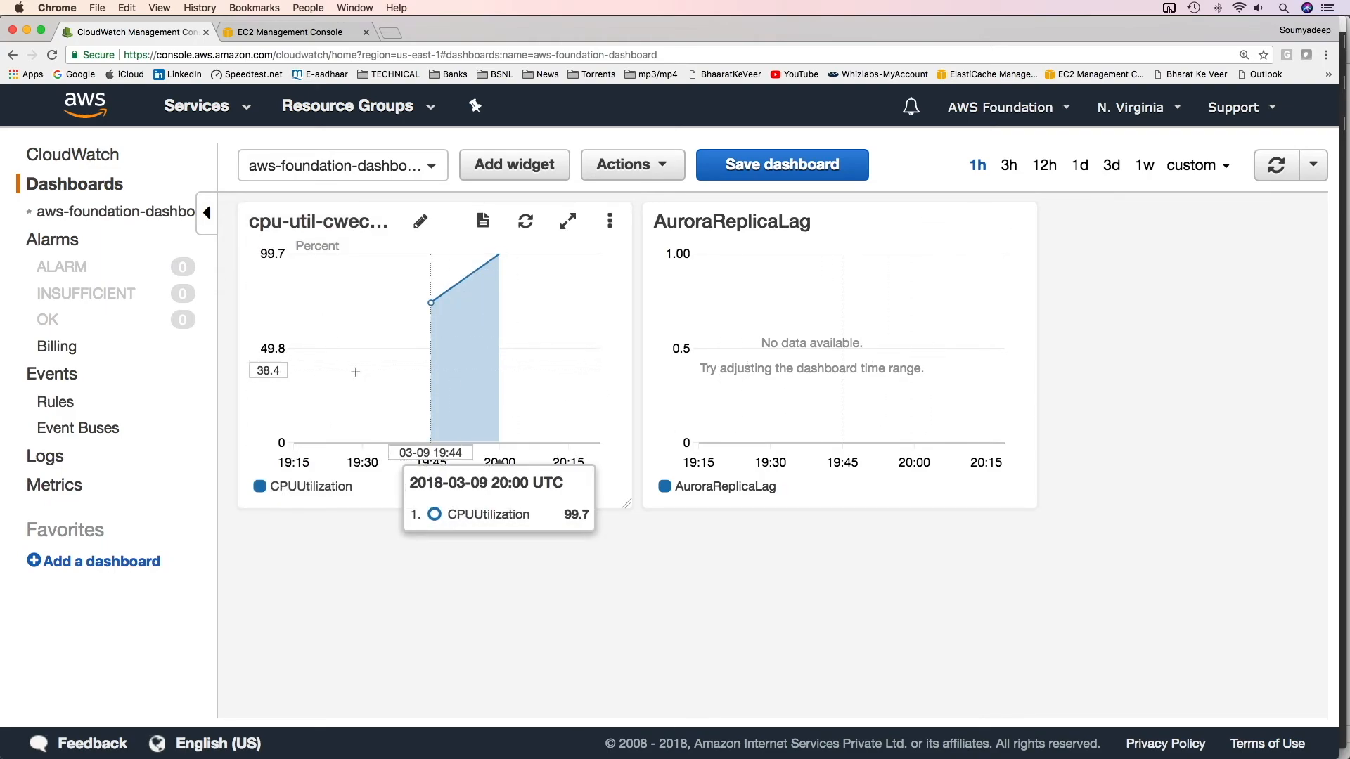
pyautogui.click(1077, 172)
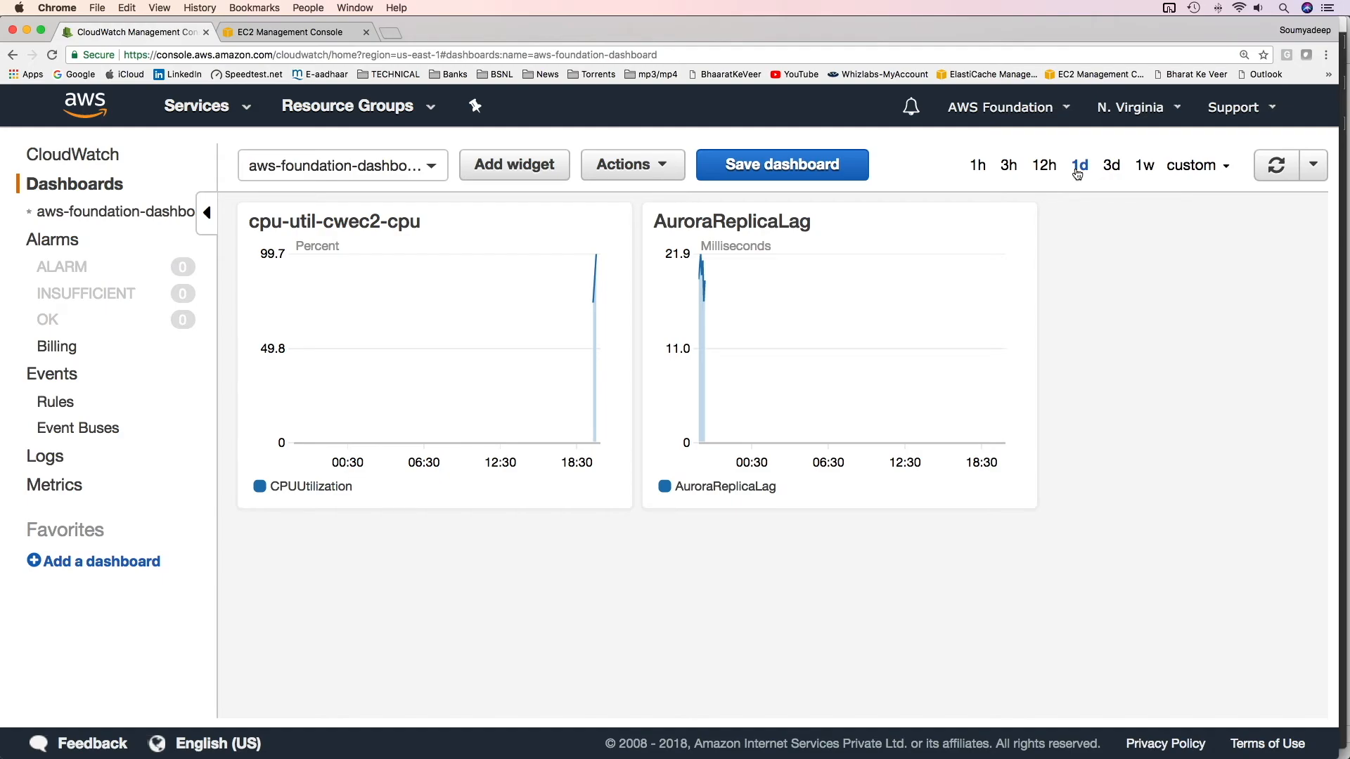
pyautogui.click(629, 164)
pyautogui.click(549, 168)
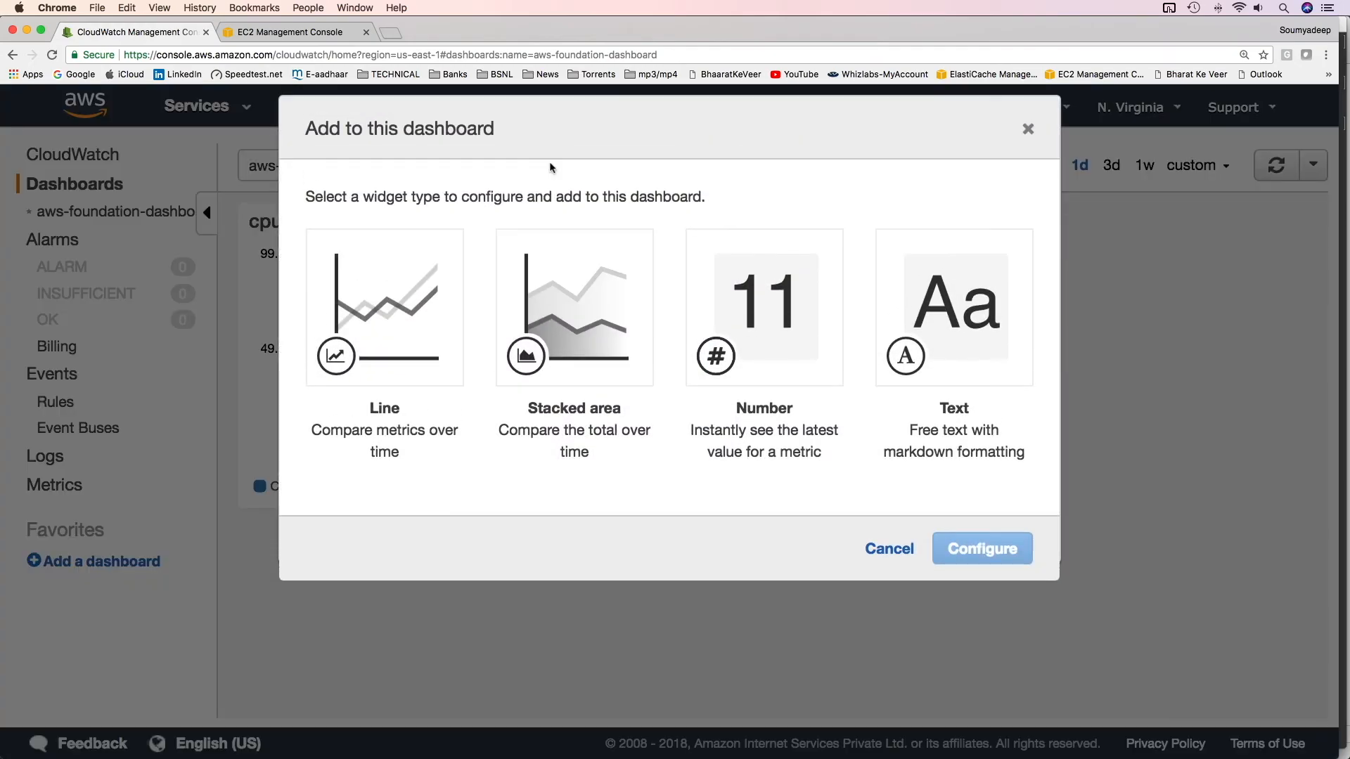
pyautogui.click(888, 547)
pyautogui.click(620, 169)
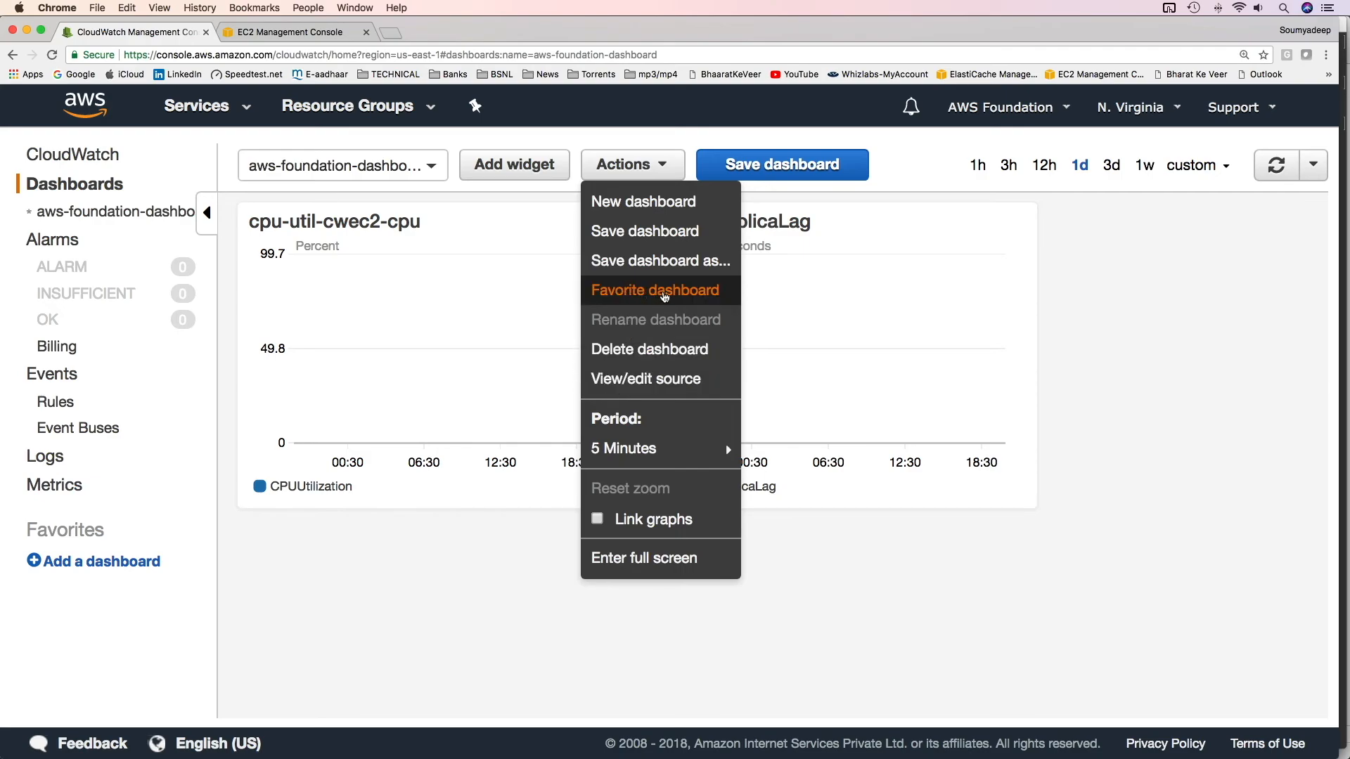
pyautogui.click(123, 405)
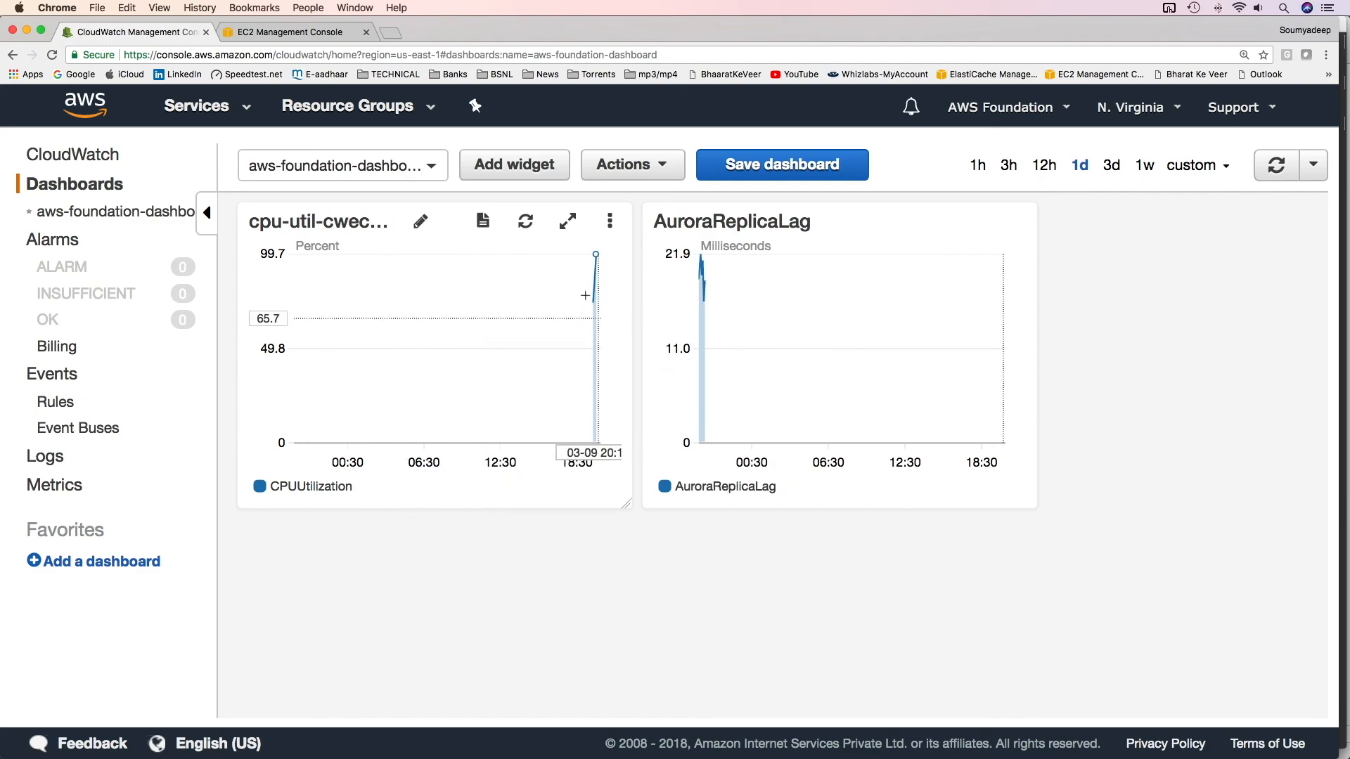
pyautogui.click(1008, 166)
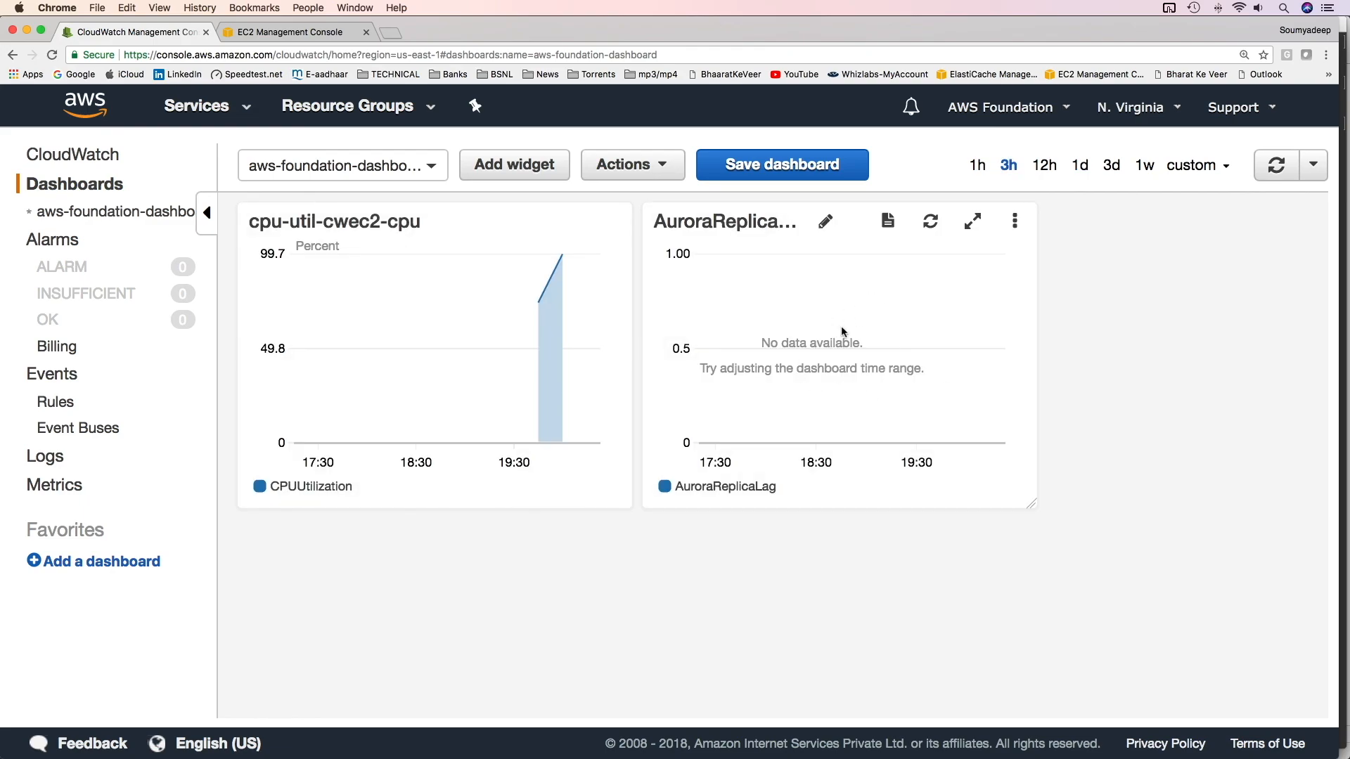